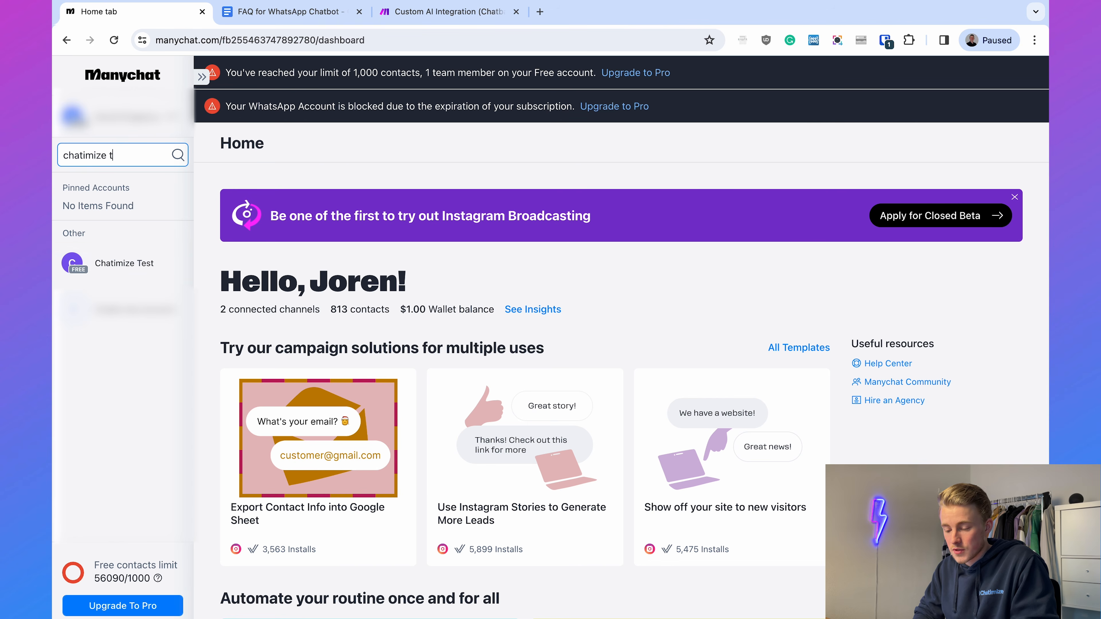
- Switch to the Chatimize Test account and open its WhatsApp channel settings
text(est)
click(106, 262)
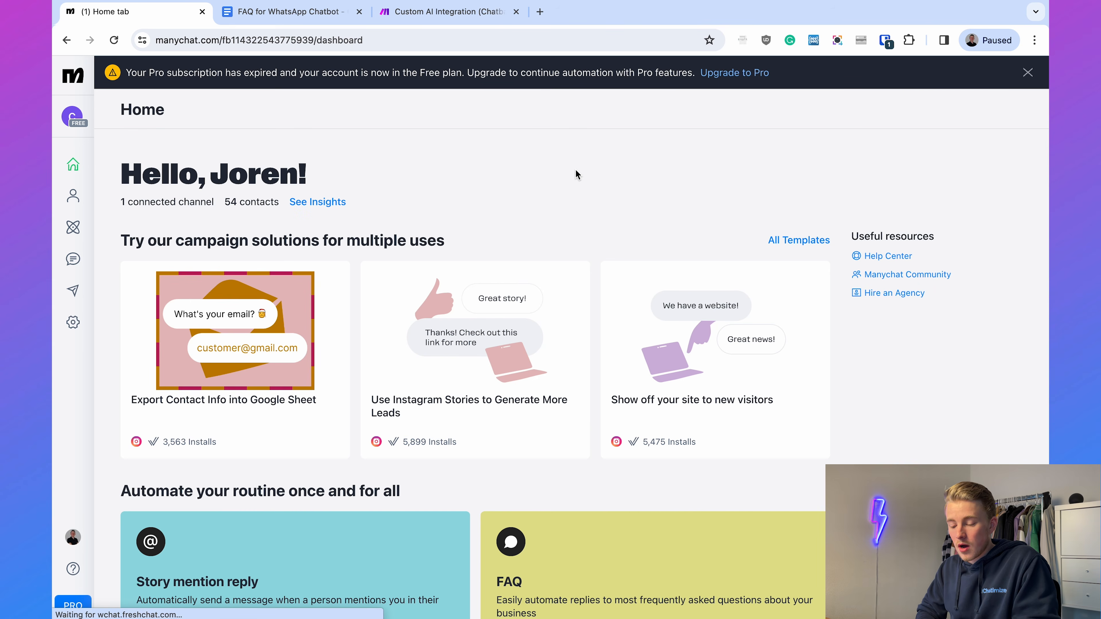
click(86, 327)
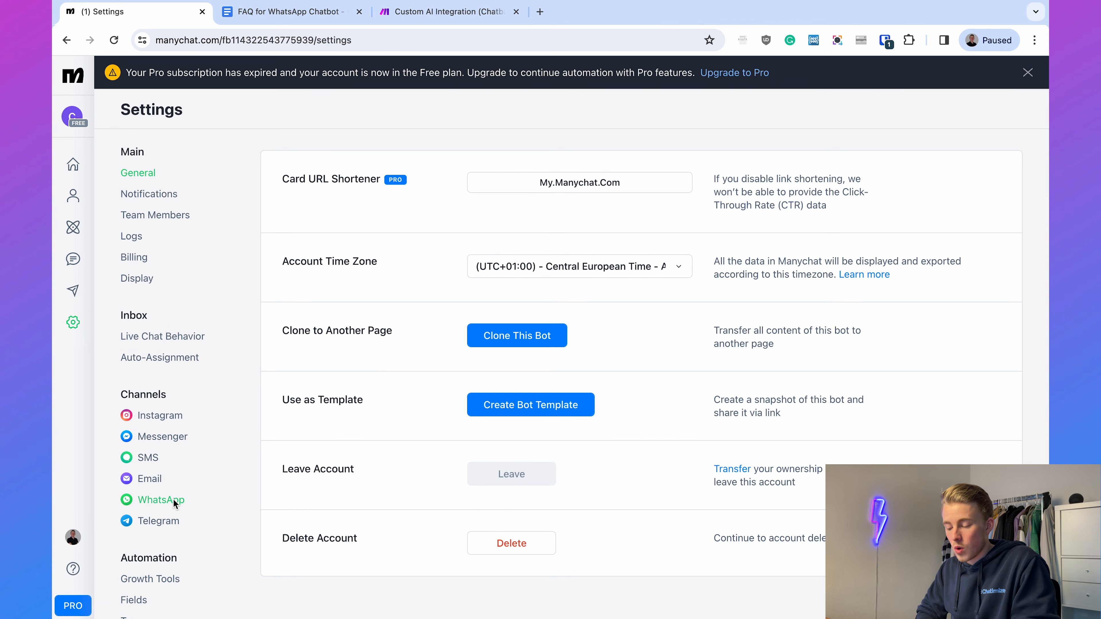
click(173, 499)
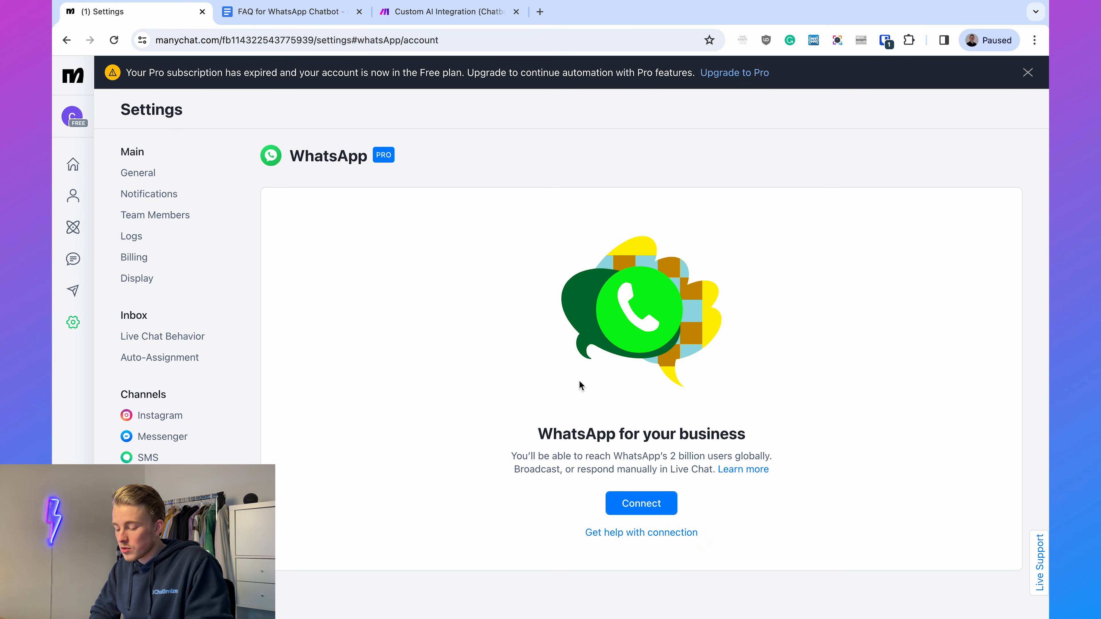
- Start connecting your own number to the WhatsApp channel and authorise Manychat with the signed-in Facebook profile
click(627, 505)
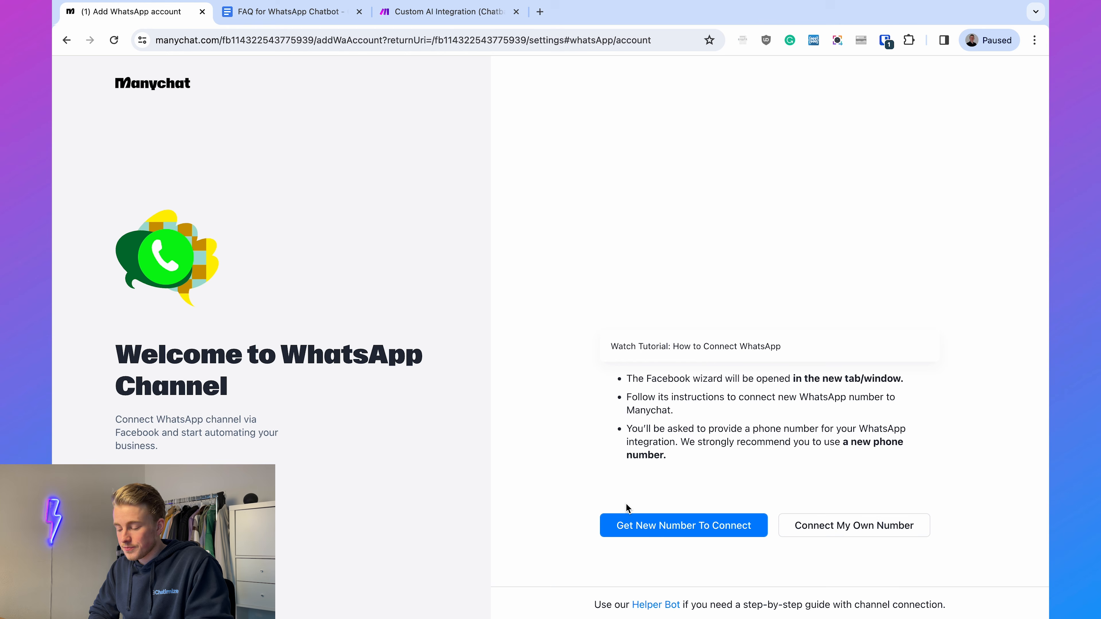
click(823, 524)
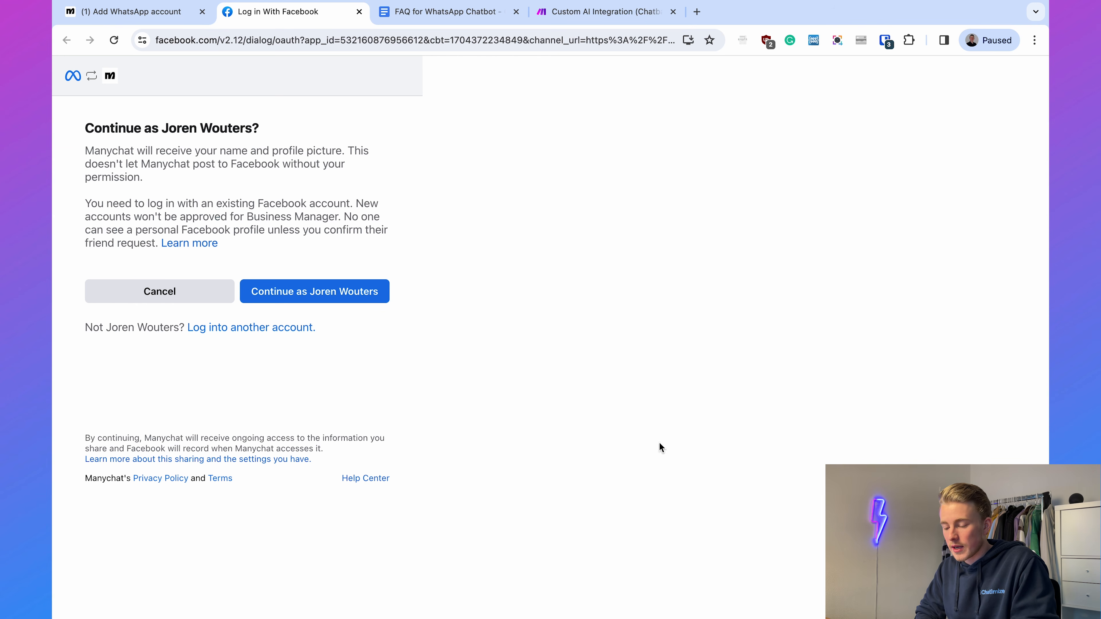
click(362, 299)
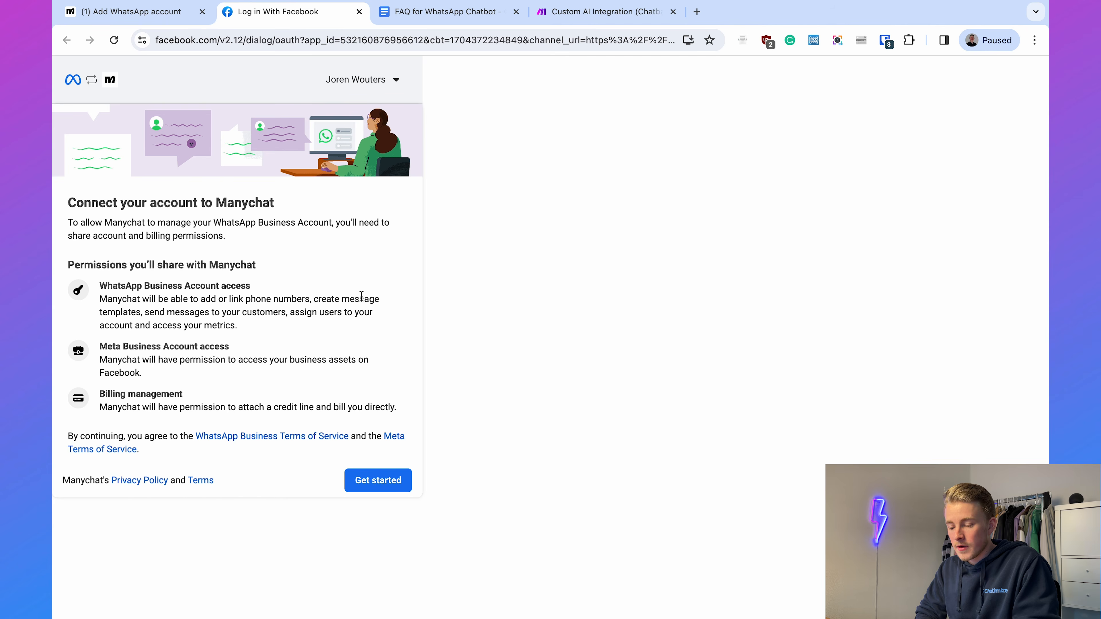
click(373, 481)
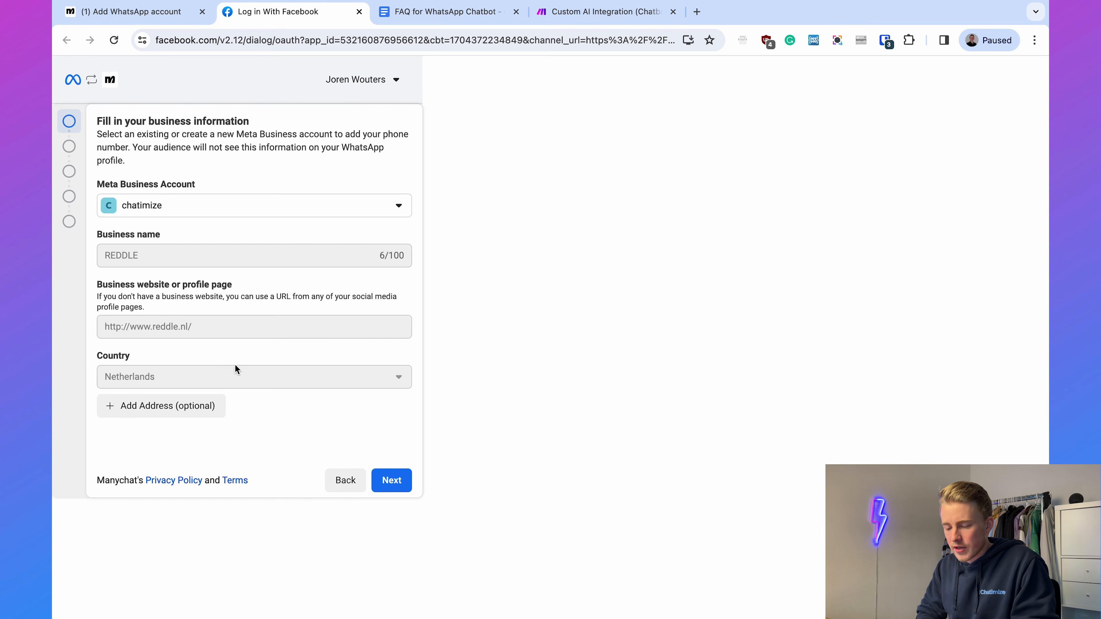
- Choose to create a new Meta Business Account and look over the business details it asks for
click(386, 204)
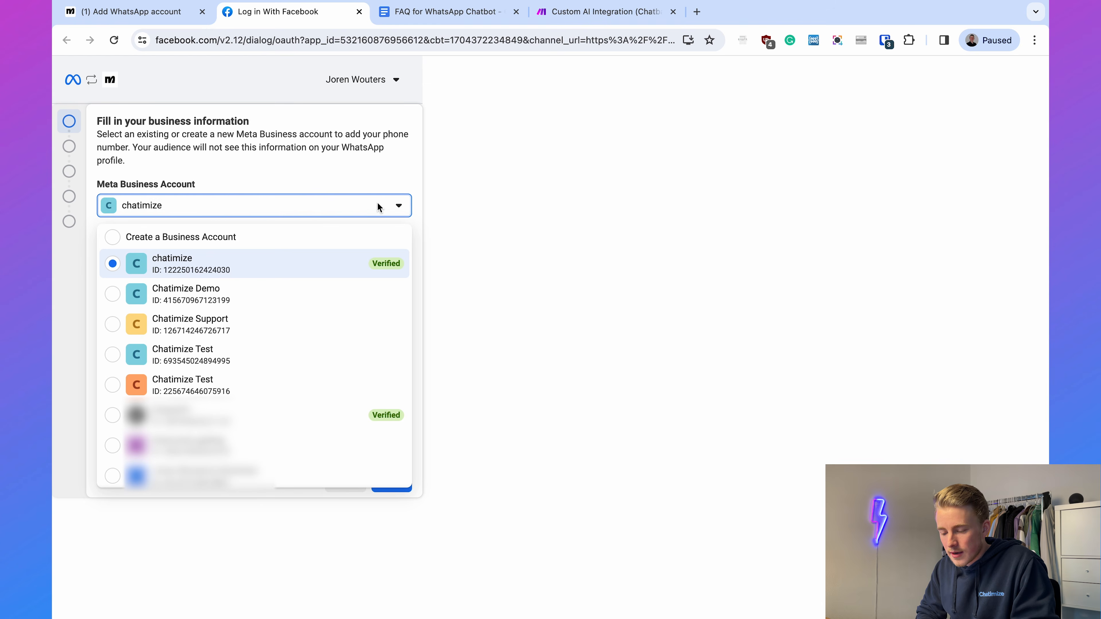
click(326, 238)
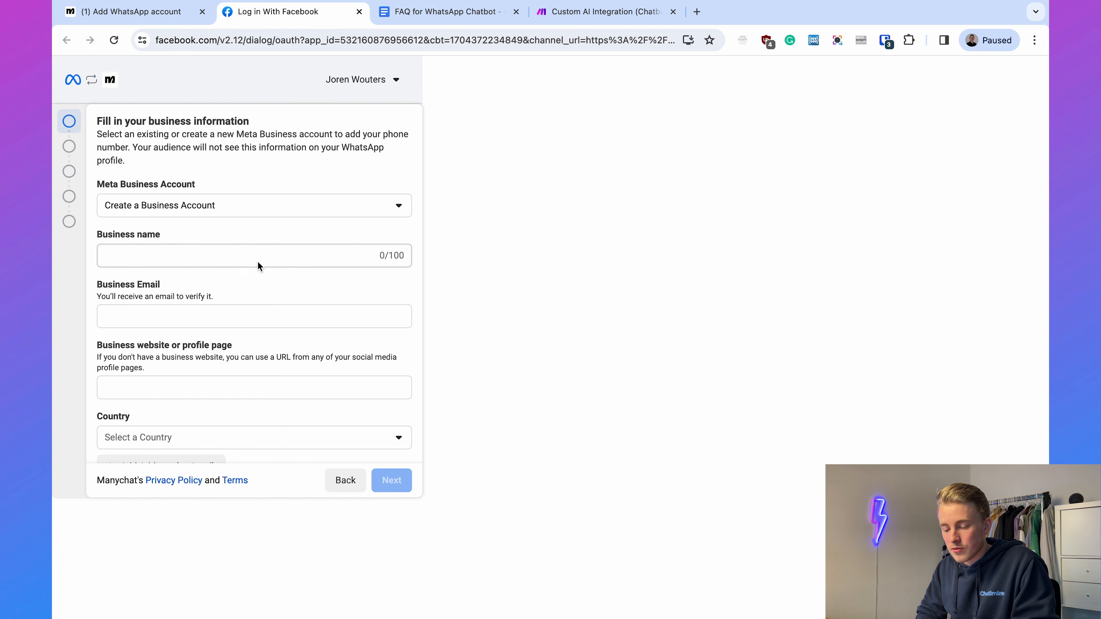
click(236, 256)
scroll(225, 326, down, 1)
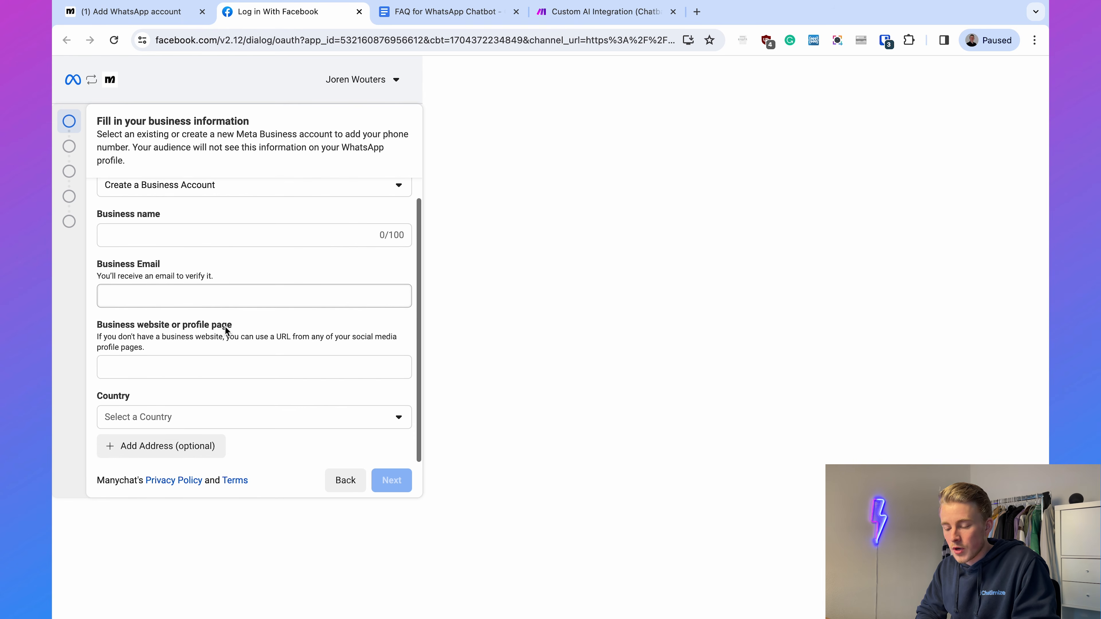
scroll(229, 425, up, 1)
scroll(229, 424, down, 1)
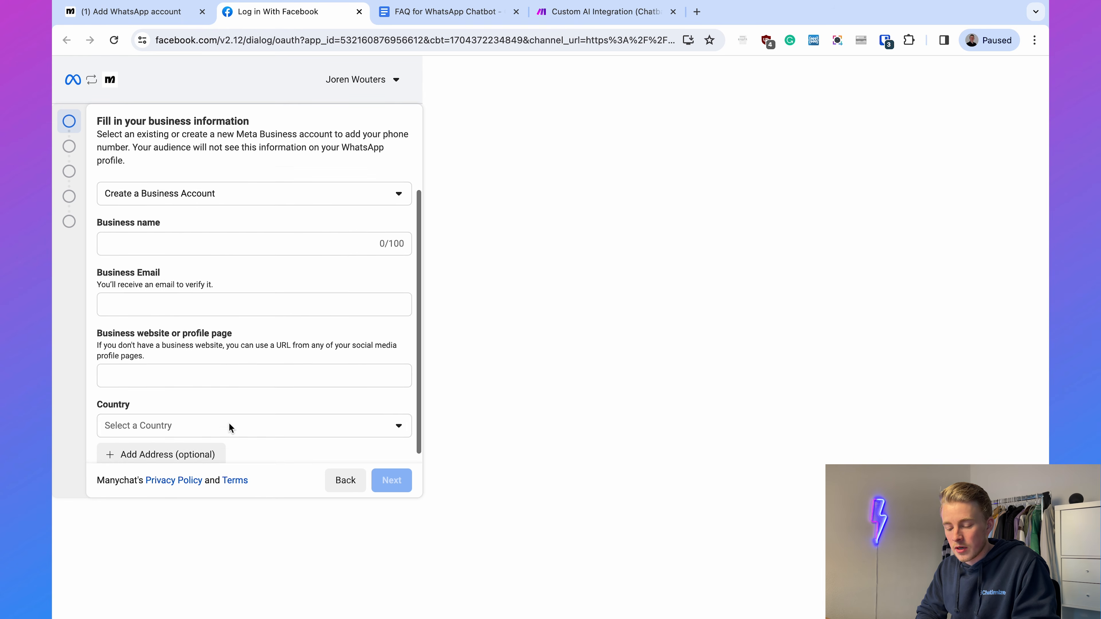
scroll(285, 391, up, 1)
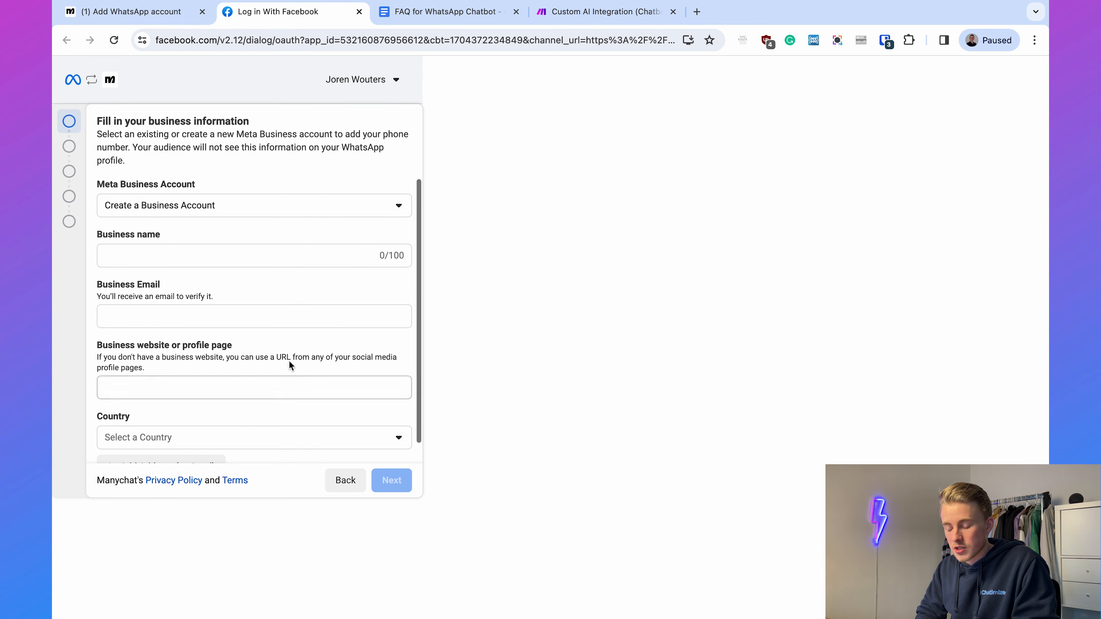
click(247, 260)
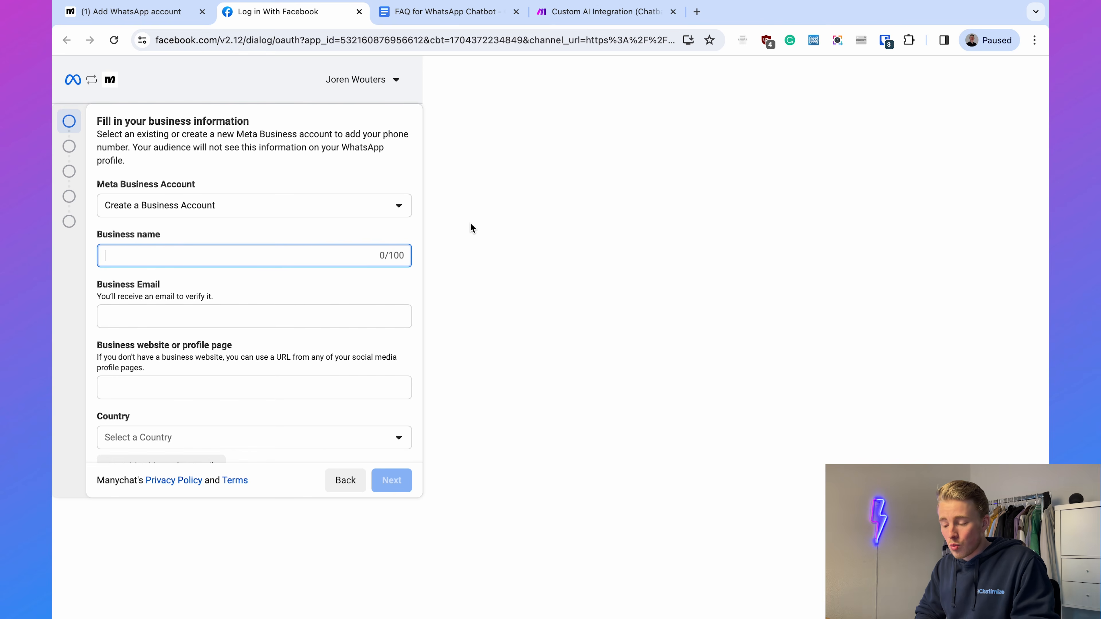
- Select the existing Chatimize Test Meta Business Account with the orange icon and continue with its business information
click(333, 206)
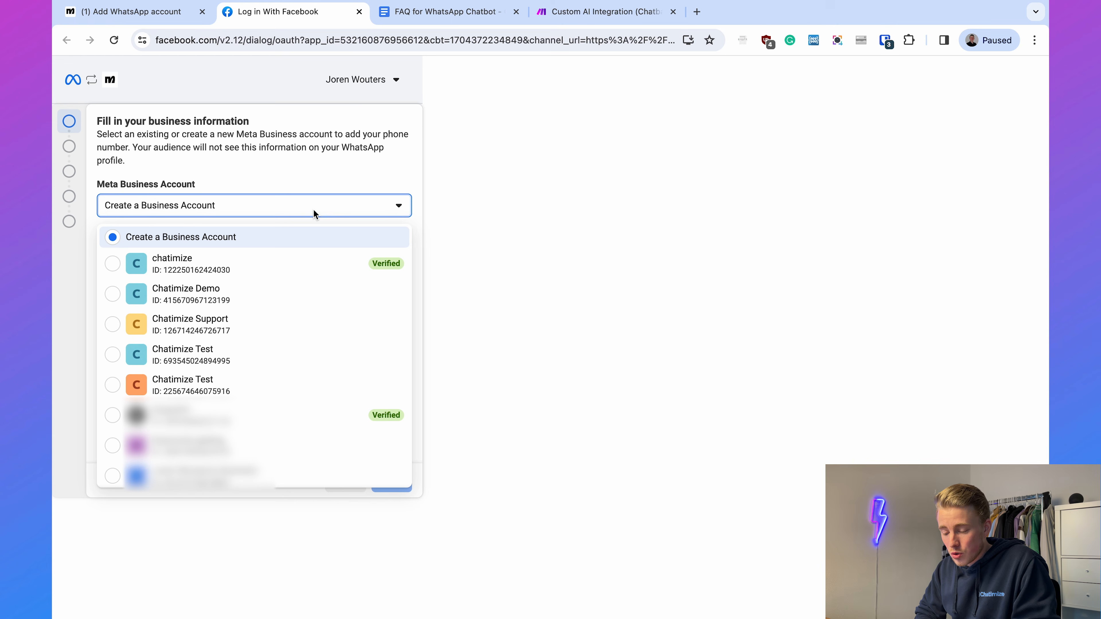
click(277, 378)
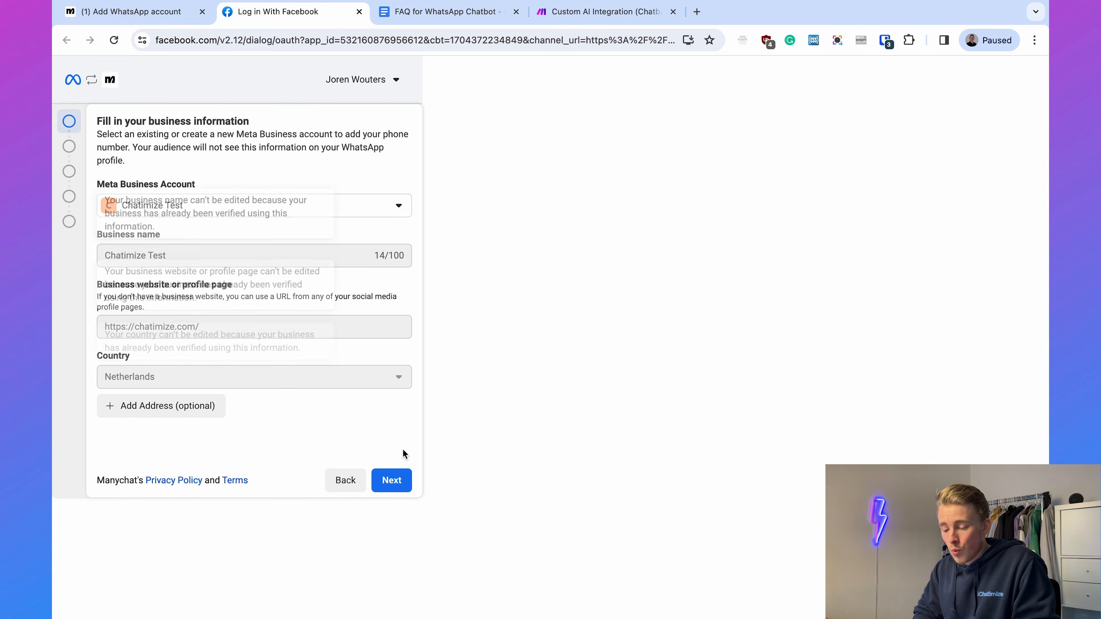
click(389, 481)
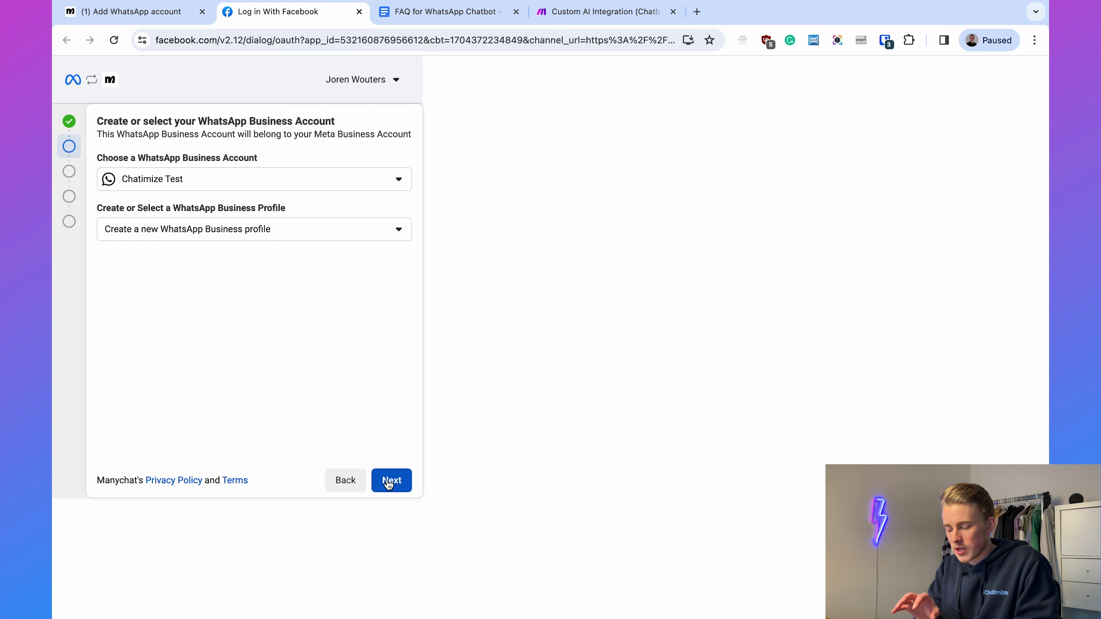
- Choose to create a new WhatsApp Business Account with a new business profile and proceed to the profile form
click(263, 177)
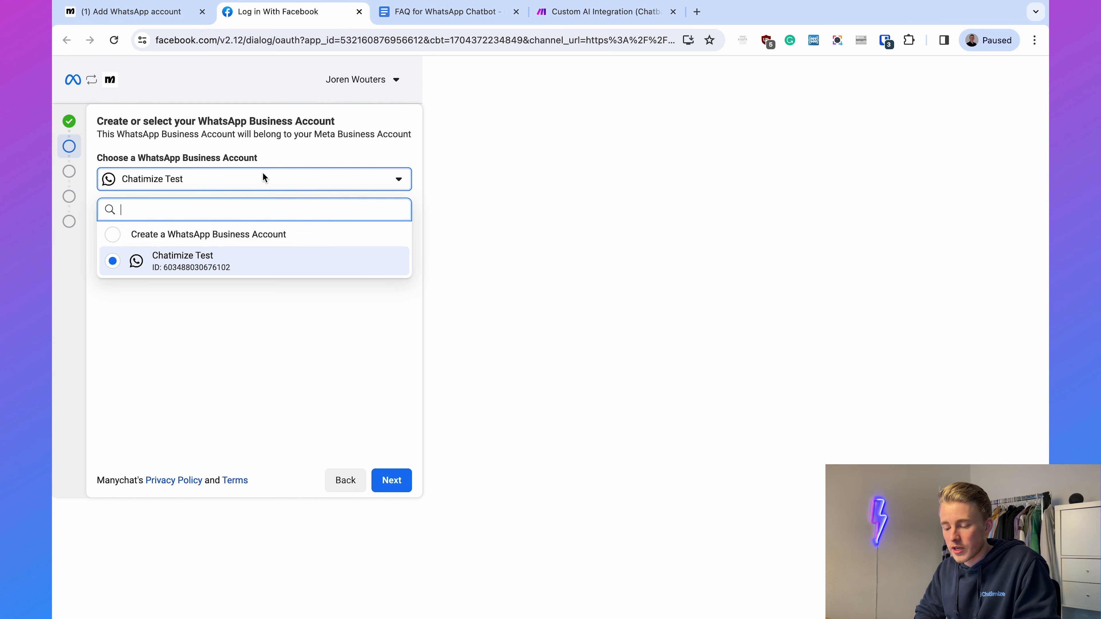
click(247, 236)
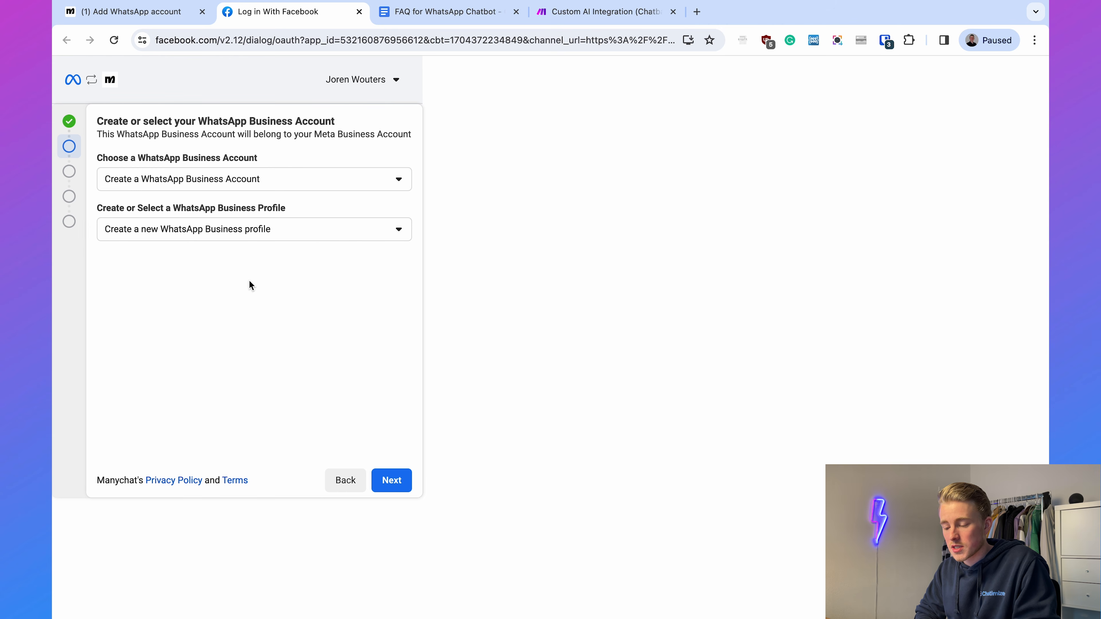
click(389, 486)
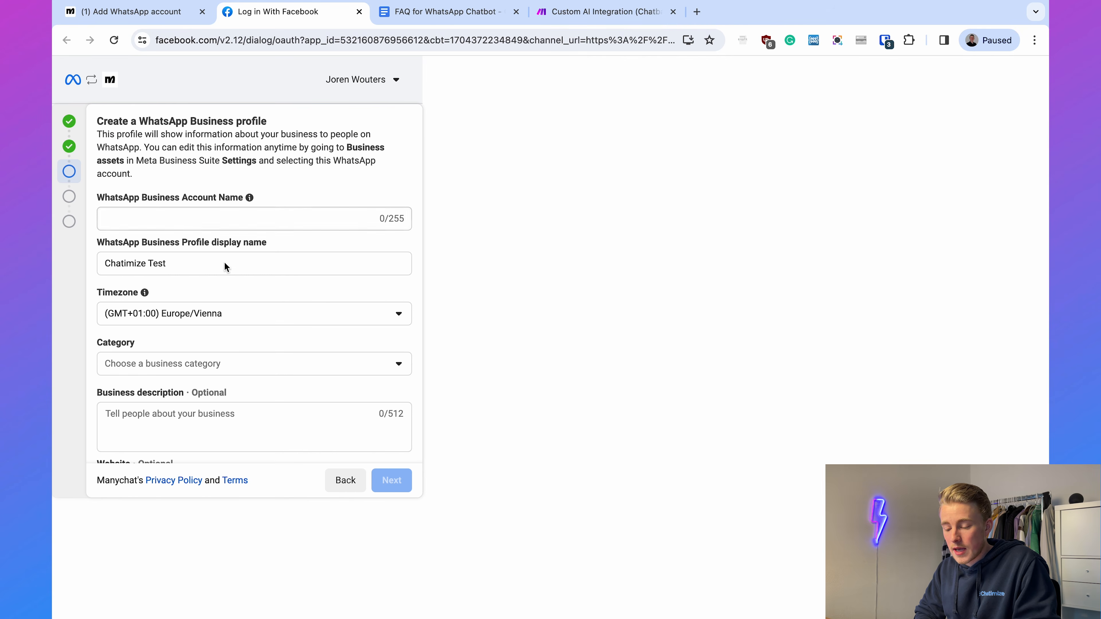
- Examine the account name, display name, timezone, category and website fields of the new WhatsApp Business profile, returning to account selection
click(233, 267)
click(480, 259)
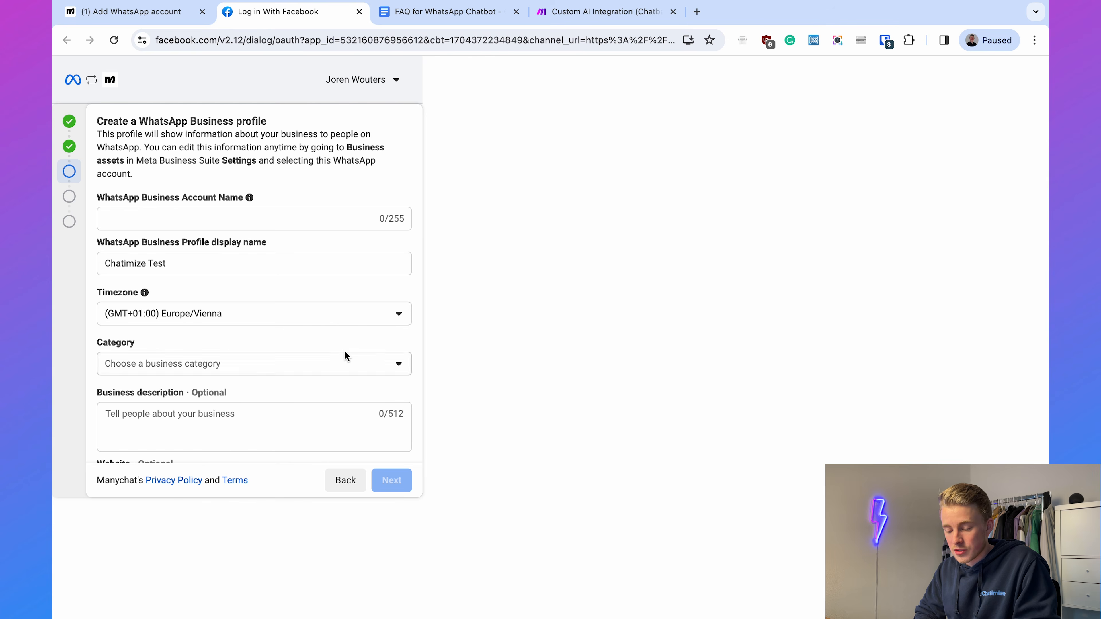
click(325, 363)
click(509, 333)
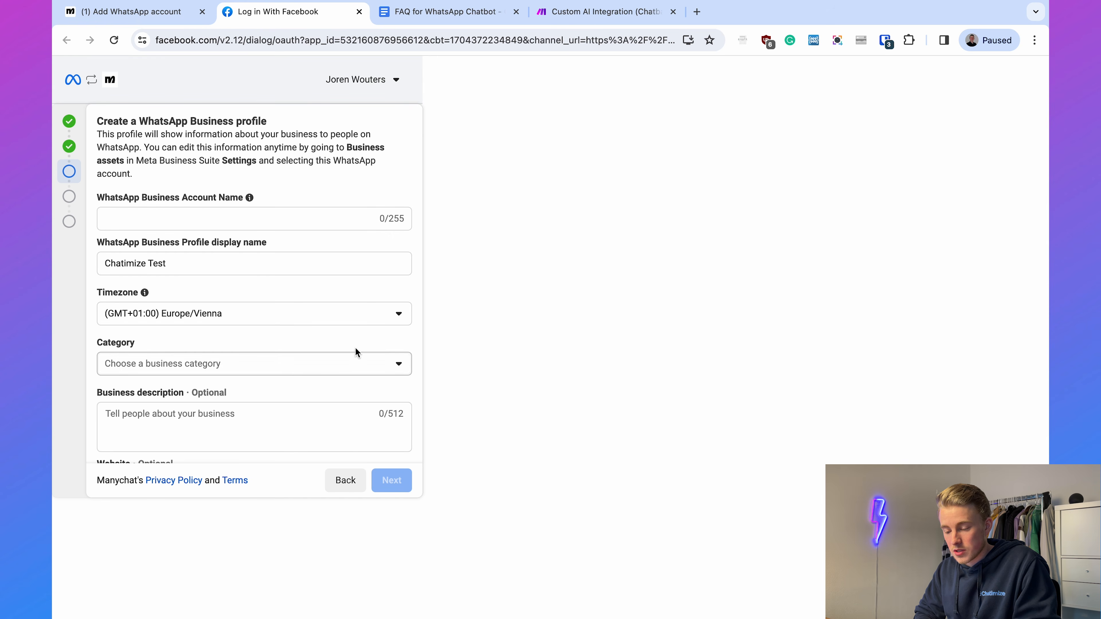
scroll(308, 332, down, 2)
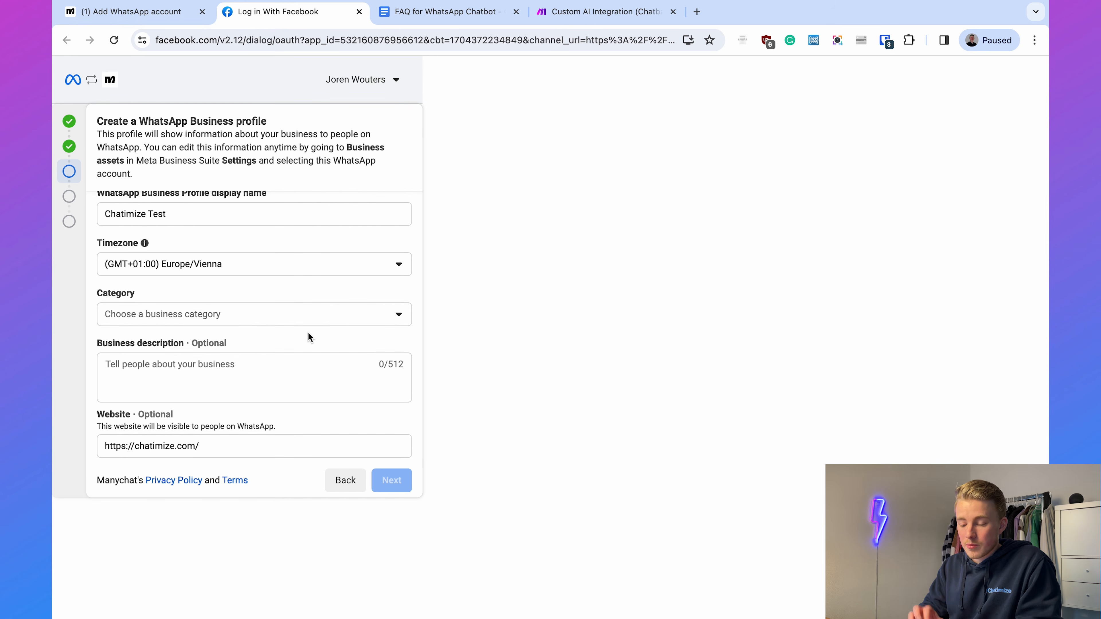
scroll(308, 333, up, 2)
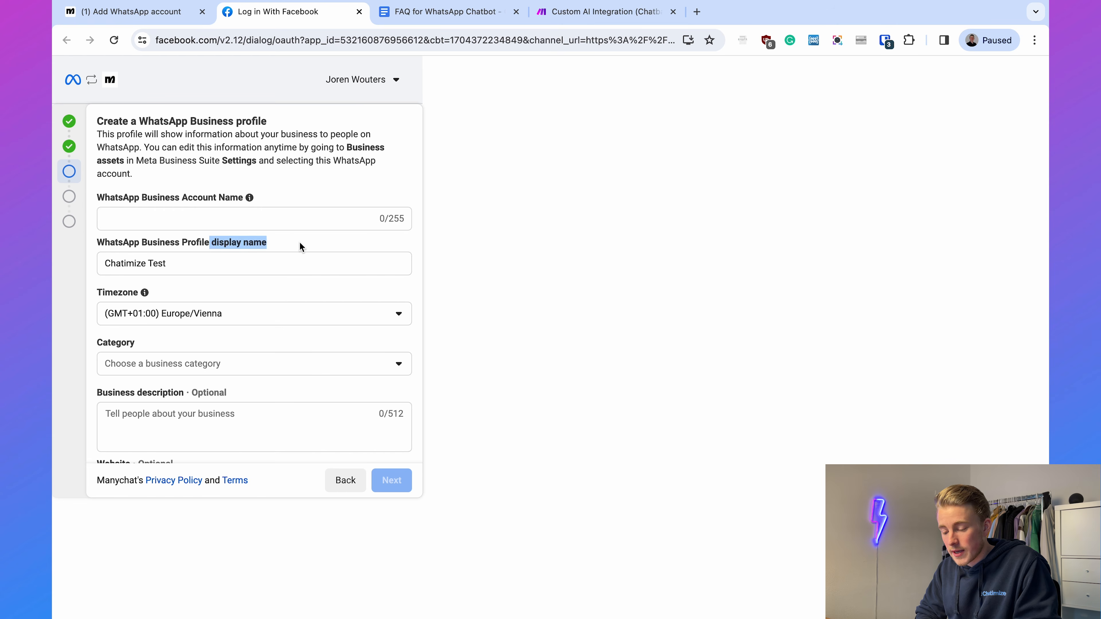
click(308, 242)
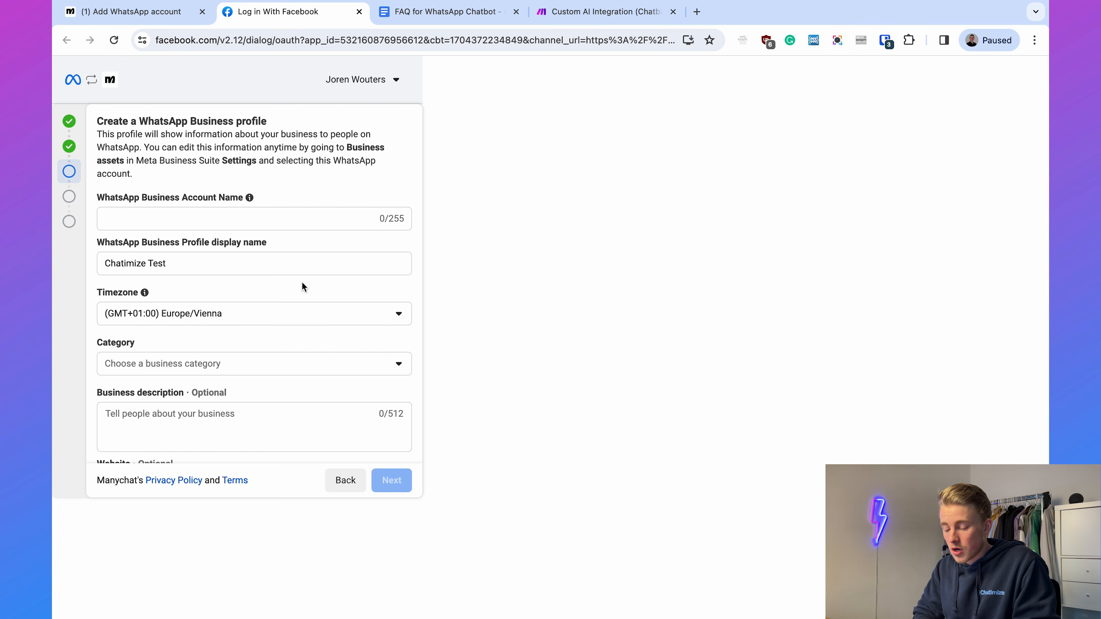
click(347, 481)
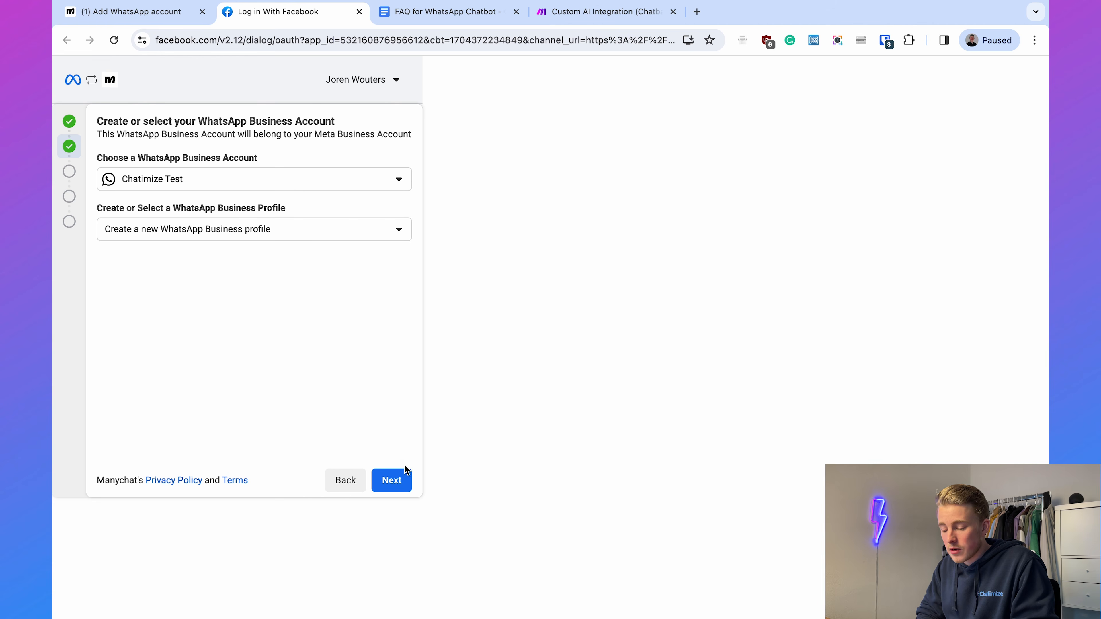
- Continue with the existing Chatimize Test WhatsApp Business Account and set the profile's category to Education
click(408, 479)
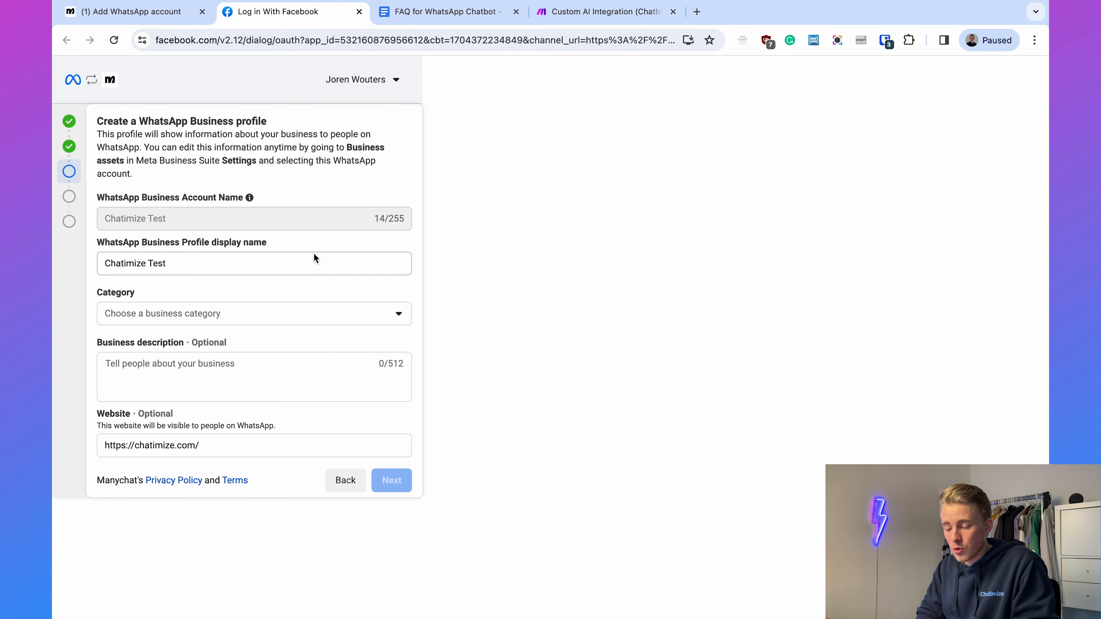
click(299, 269)
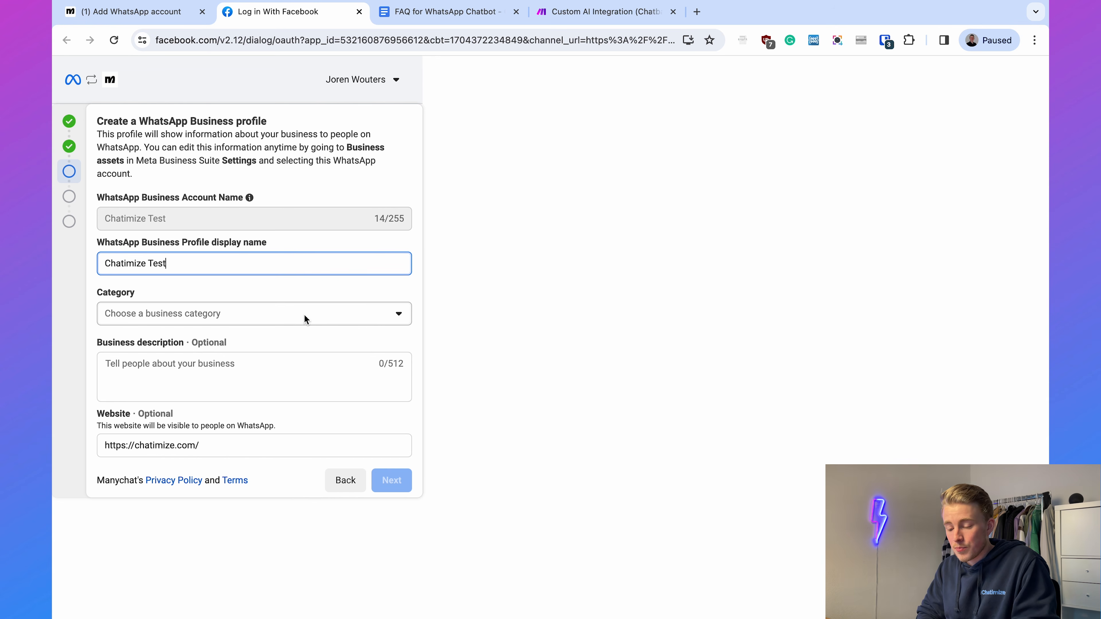
click(286, 314)
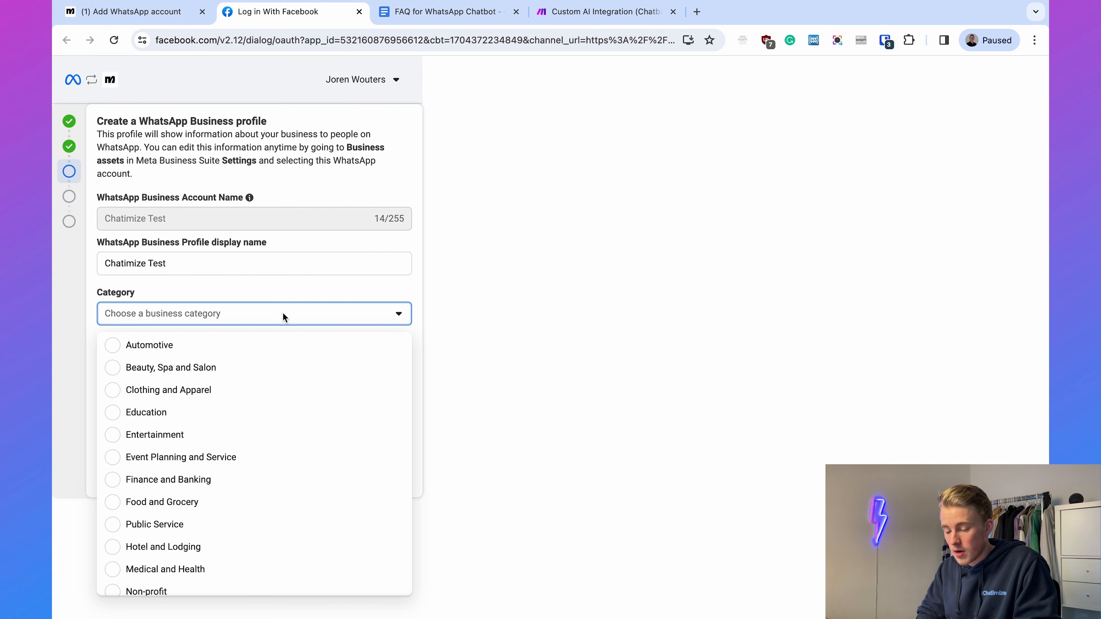
click(236, 416)
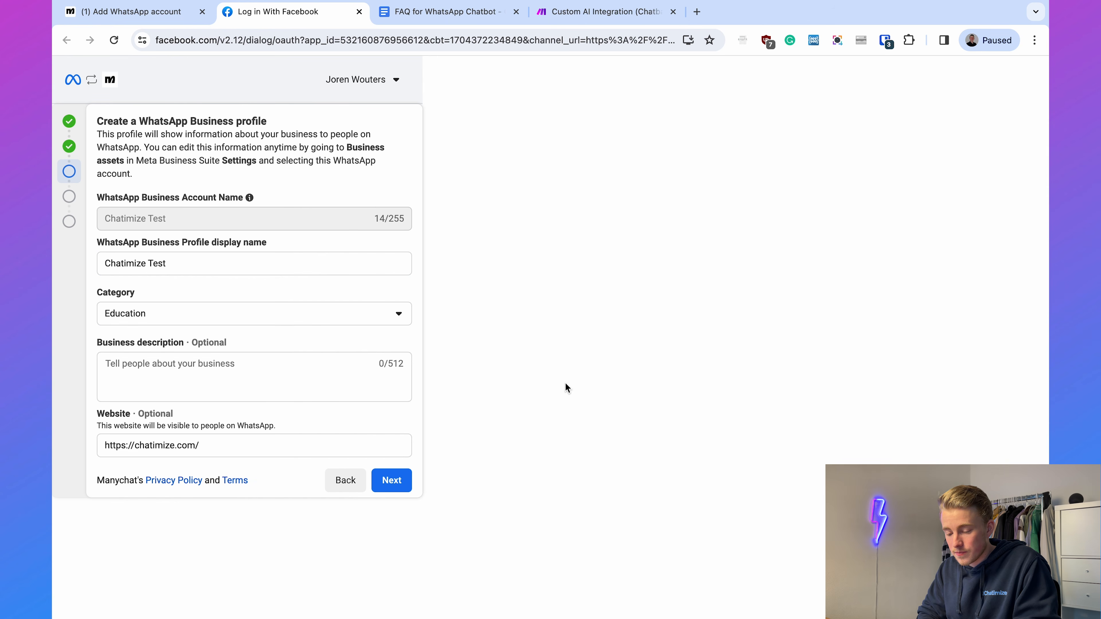
- Enter the business description "Learn to create chat automations for any business." and submit the WhatsApp Business profile
click(243, 377)
text(Learn to create chat automations for any business.)
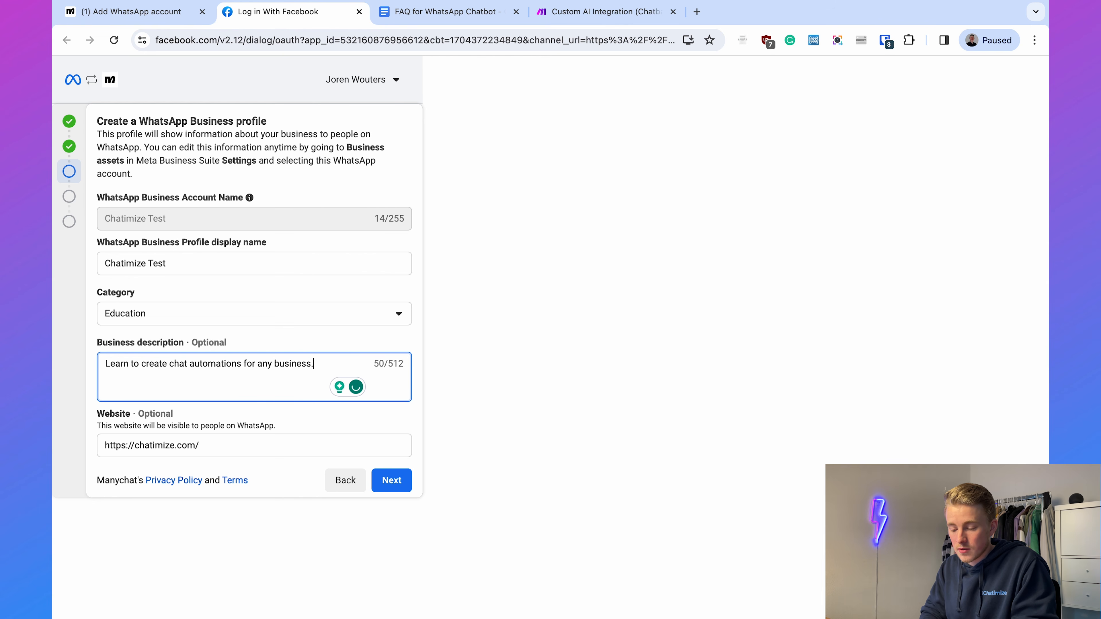
click(552, 363)
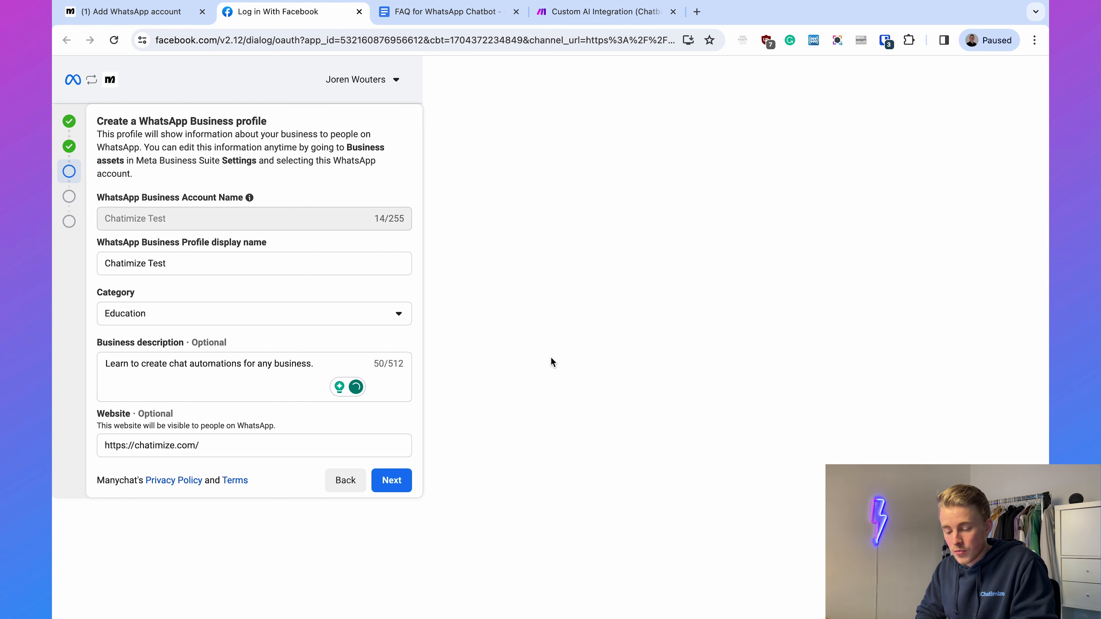
click(391, 480)
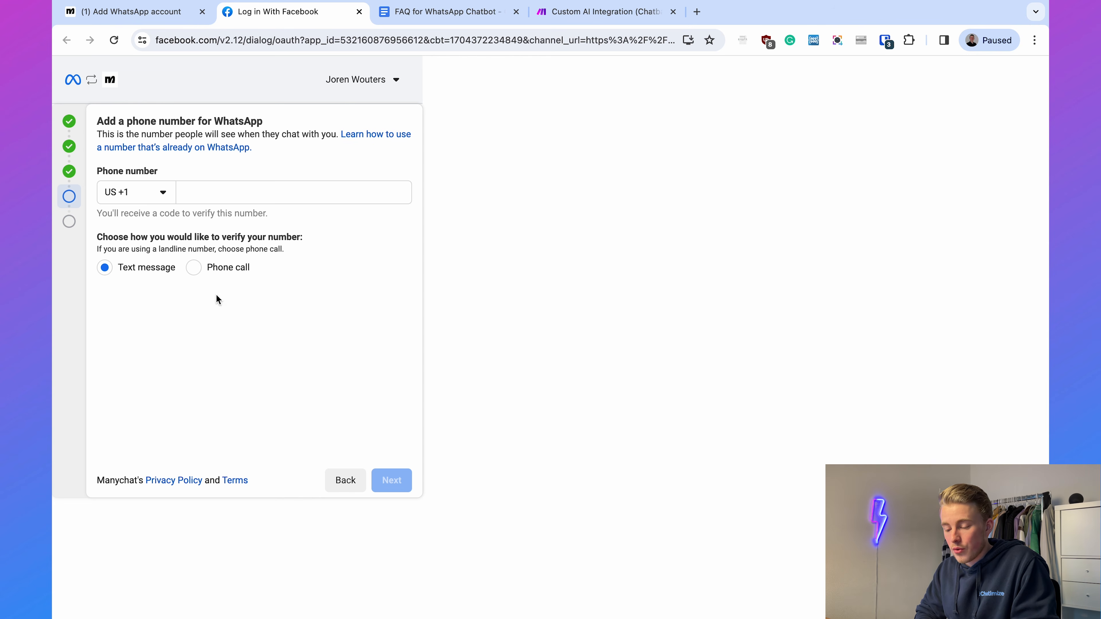
- Set the phone country code to NL +31 and enter the WhatsApp phone number
click(153, 199)
text(NL)
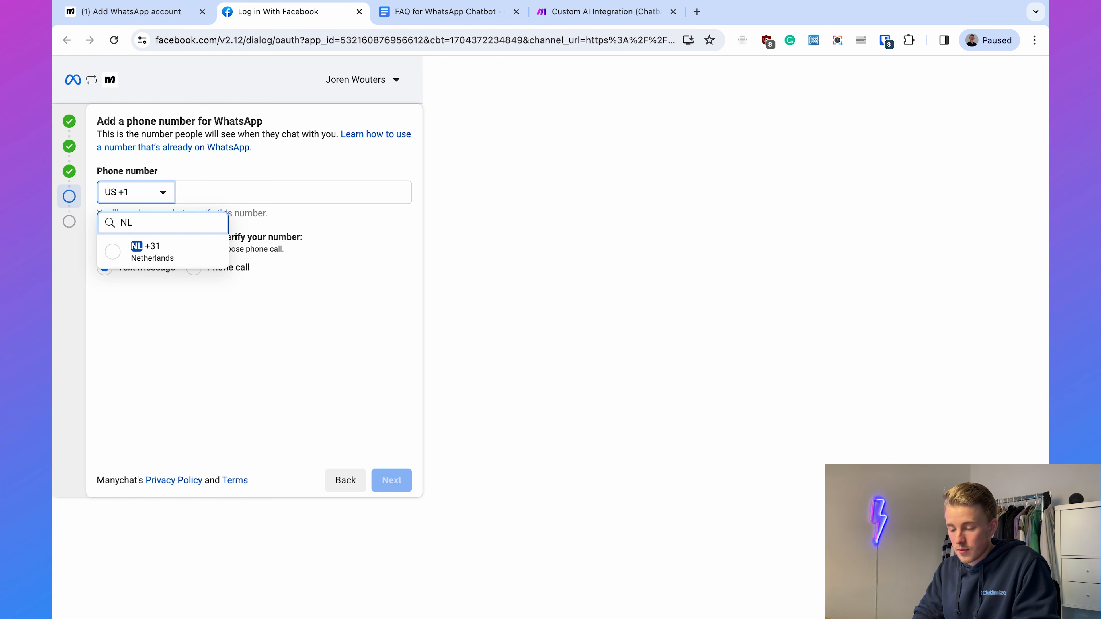
click(158, 262)
click(277, 188)
text(612)
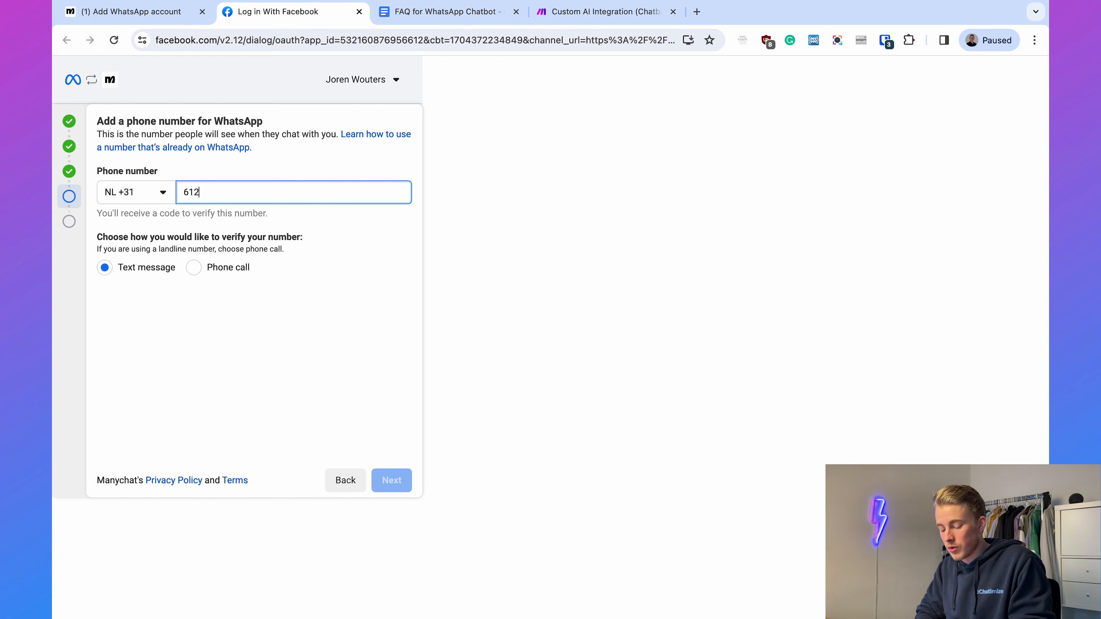
text(345678)
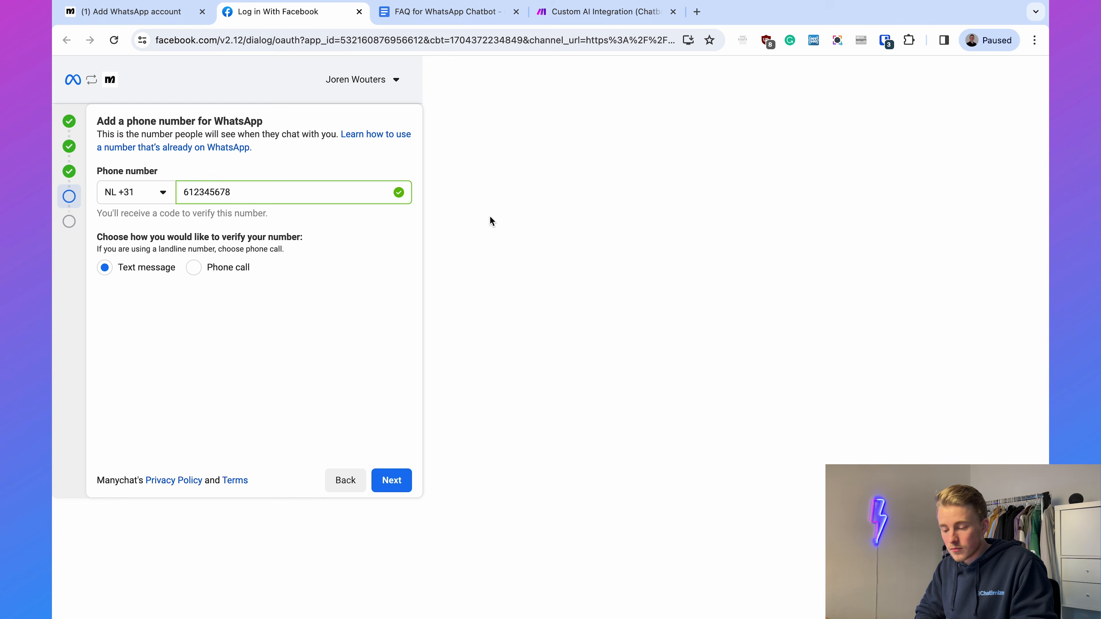
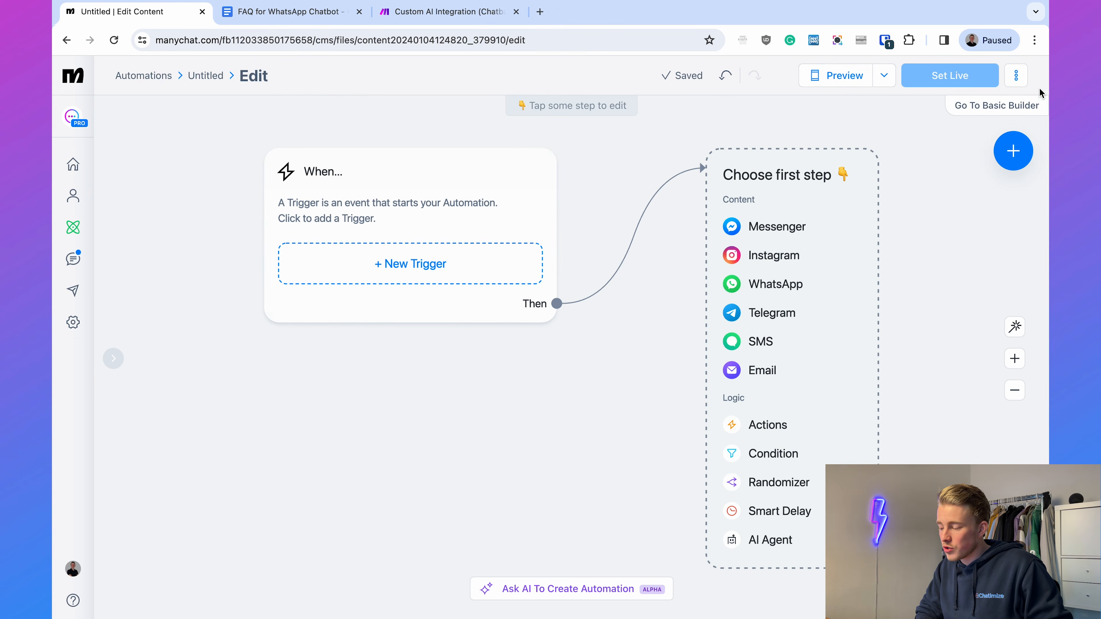
- Rename the untitled automation as "WhatsApp Greeting Message"
click(1017, 77)
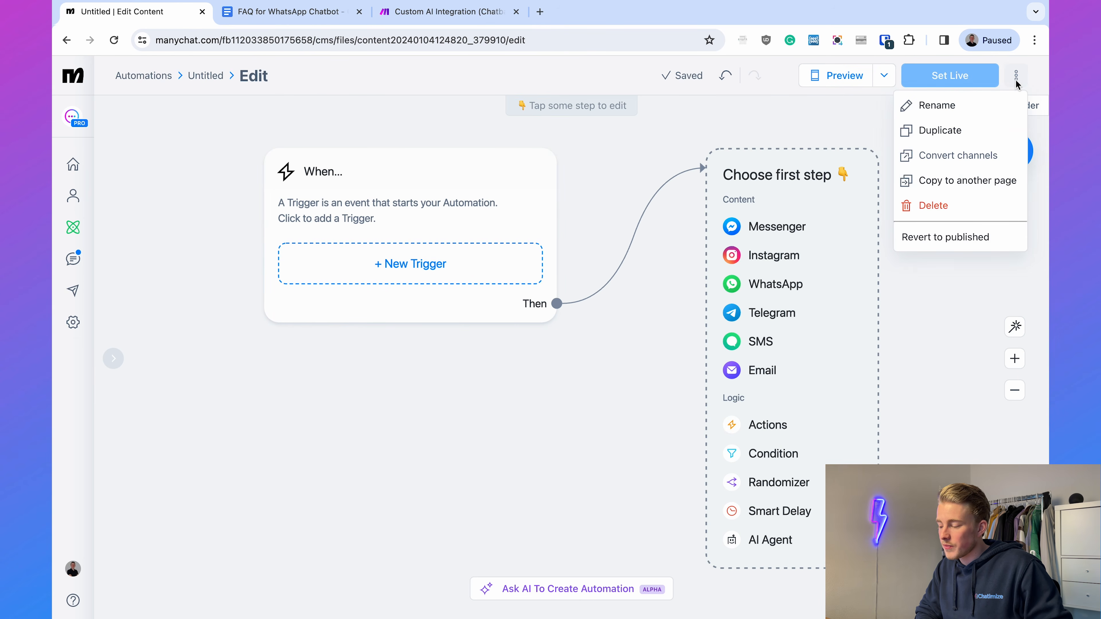
click(963, 103)
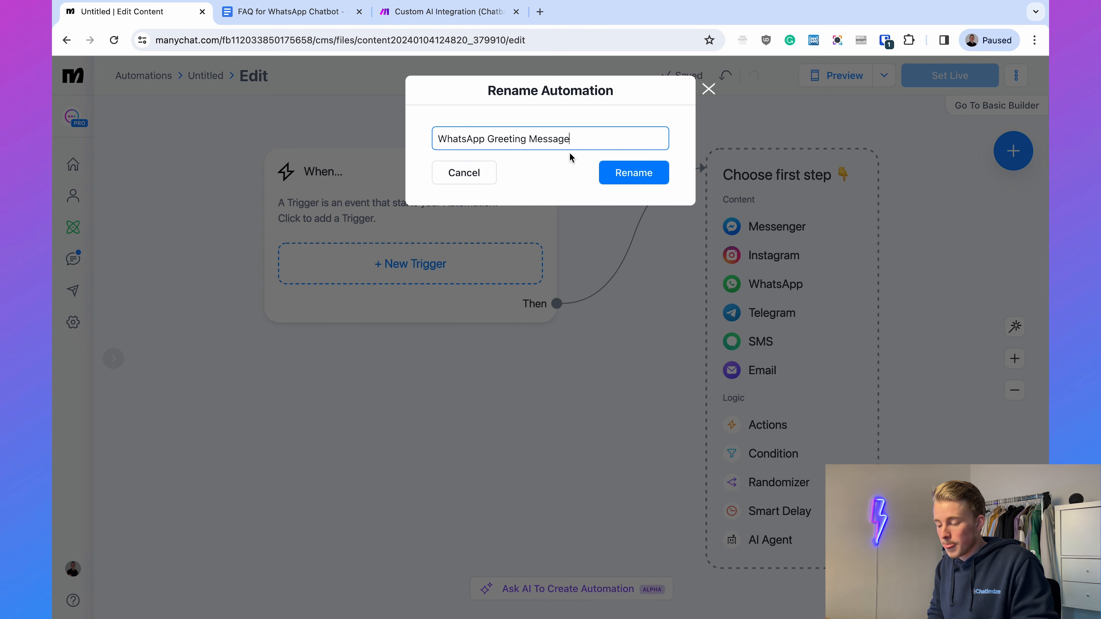
click(577, 170)
click(632, 179)
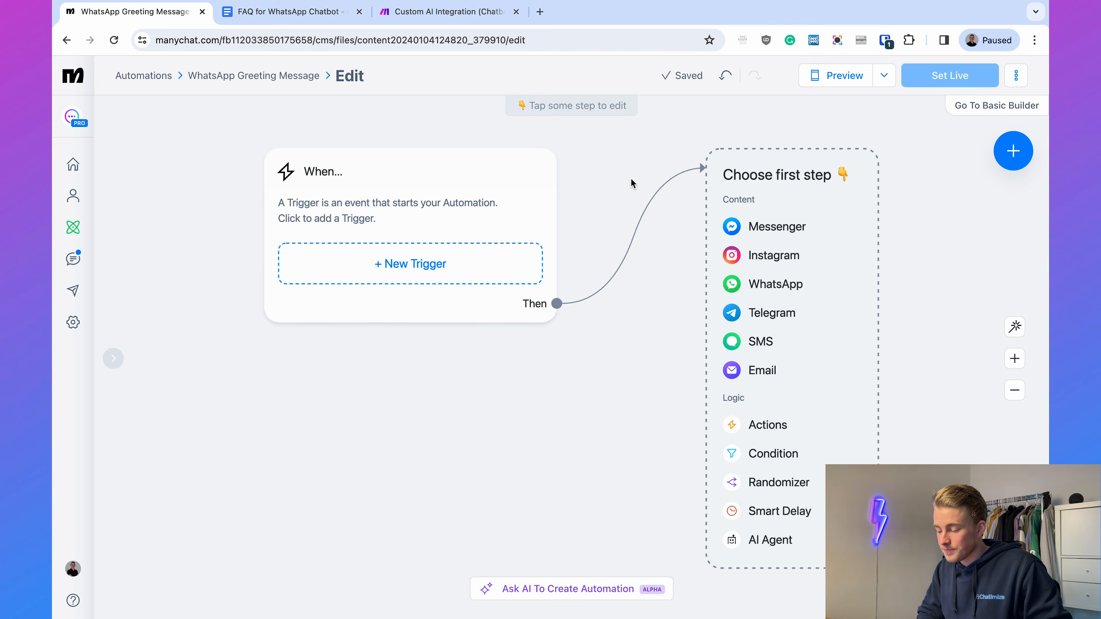
drag(631, 178, 619, 179)
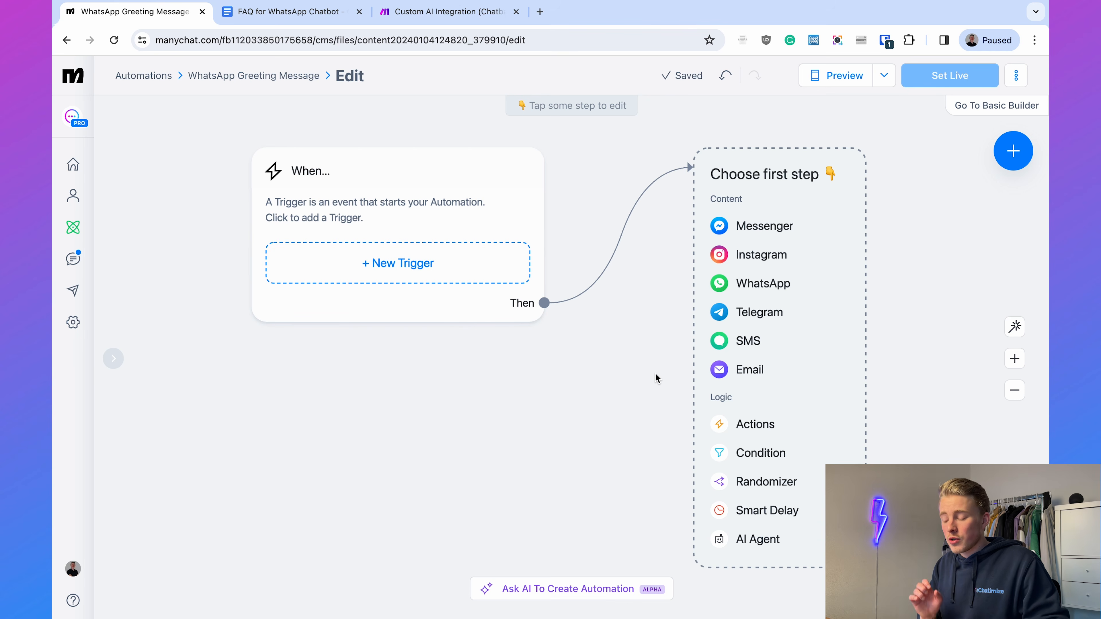
- Add a WhatsApp Keyword trigger that starts the automation when a user sends a message with a keyword
click(431, 267)
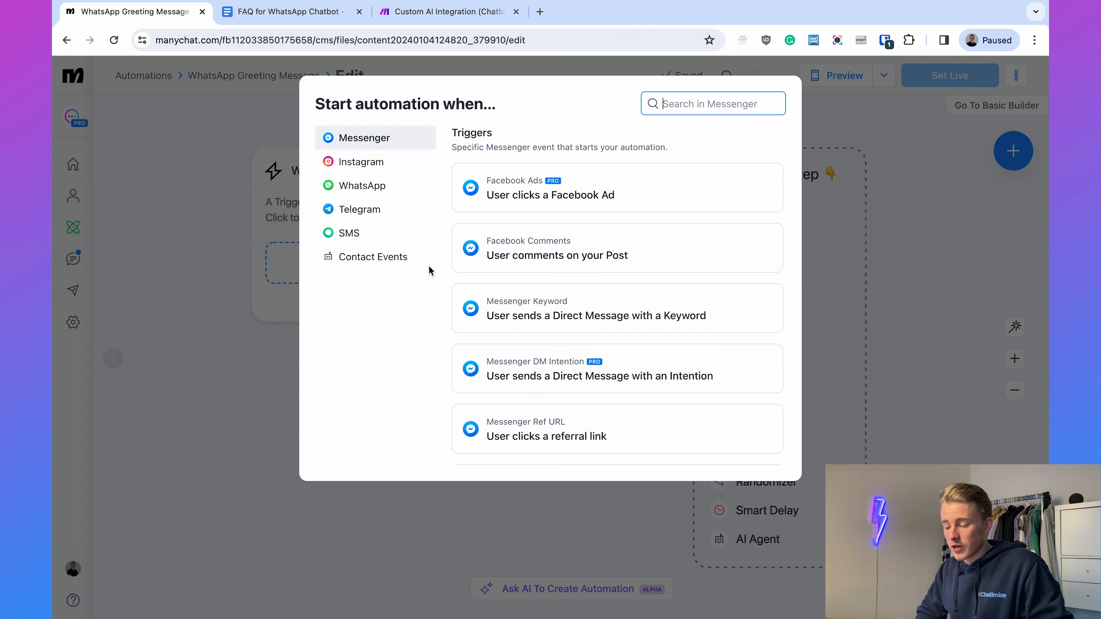
click(373, 185)
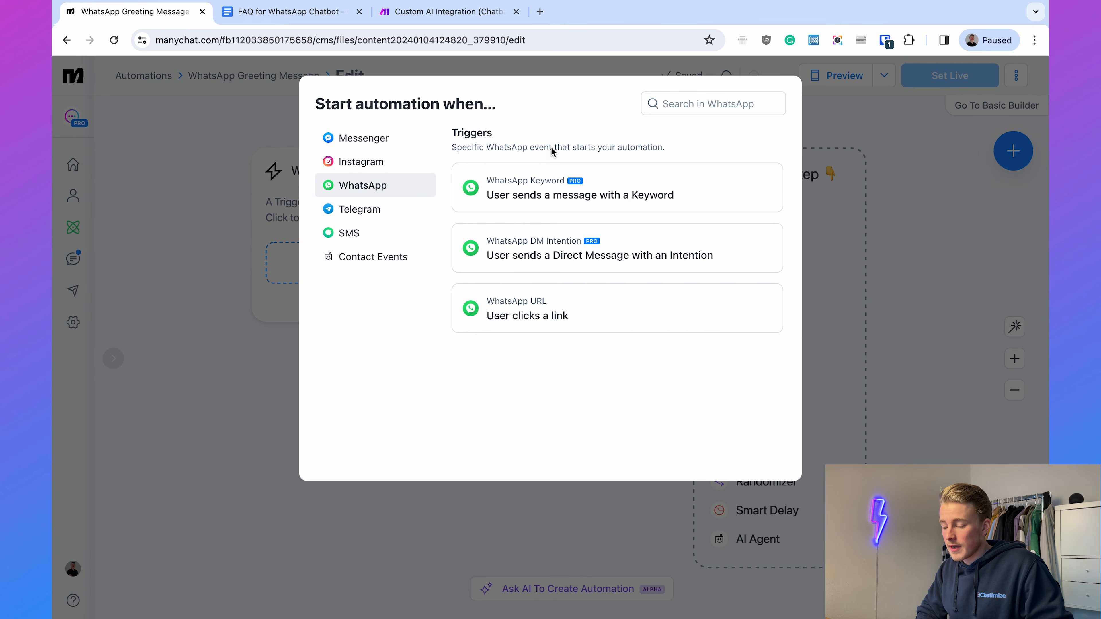
click(553, 193)
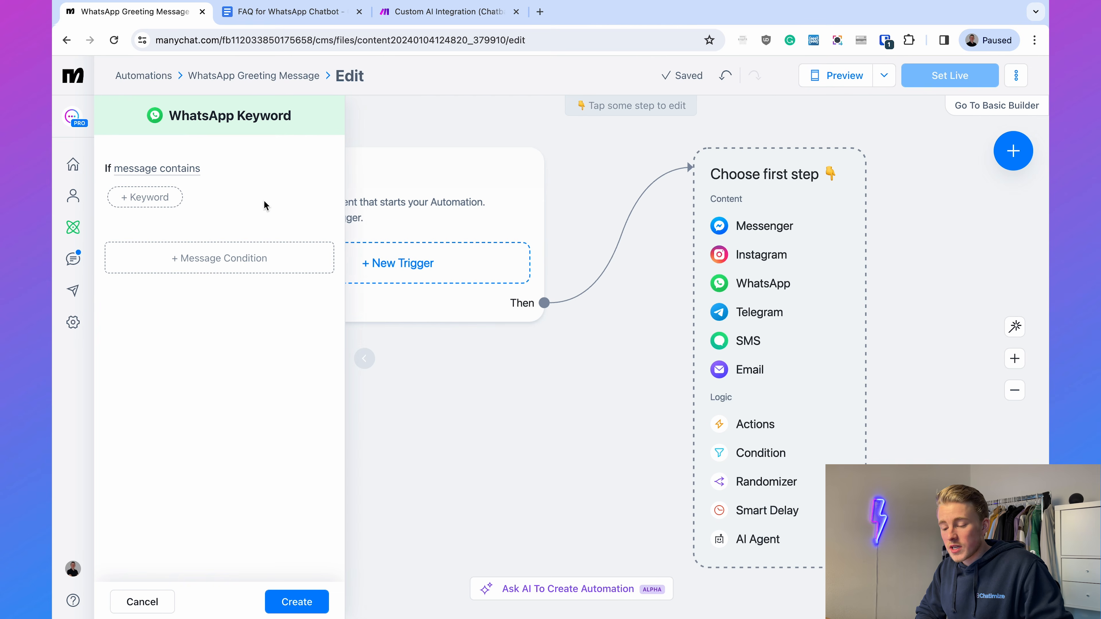
- Enter the keywords hey, hi and hello for the message-contains condition and create the trigger
click(158, 193)
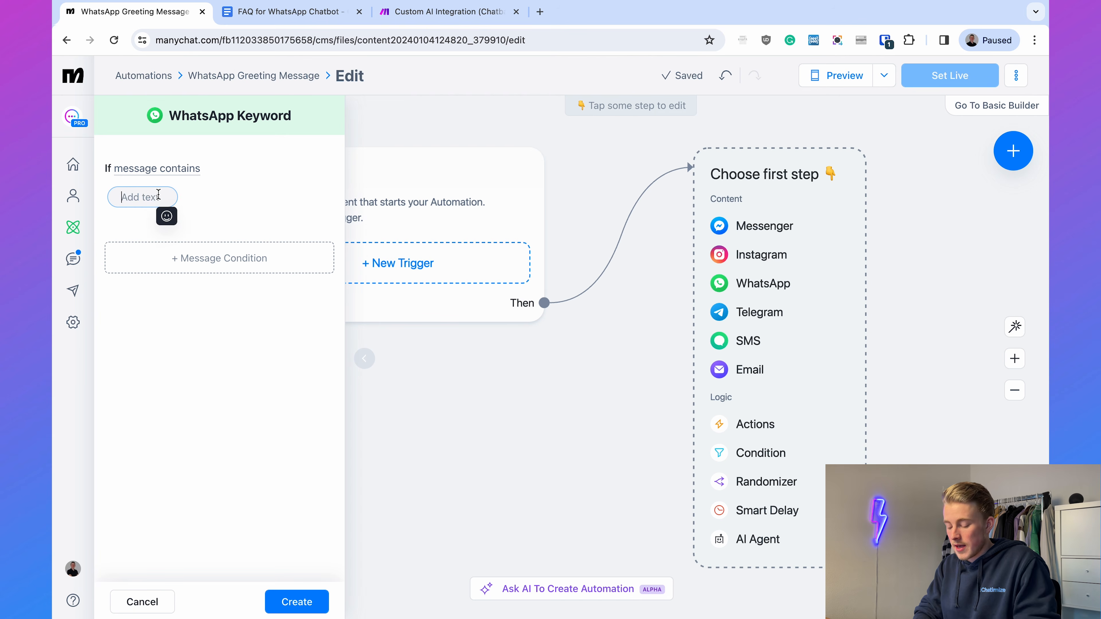
text(hey)
key(Return)
click(204, 197)
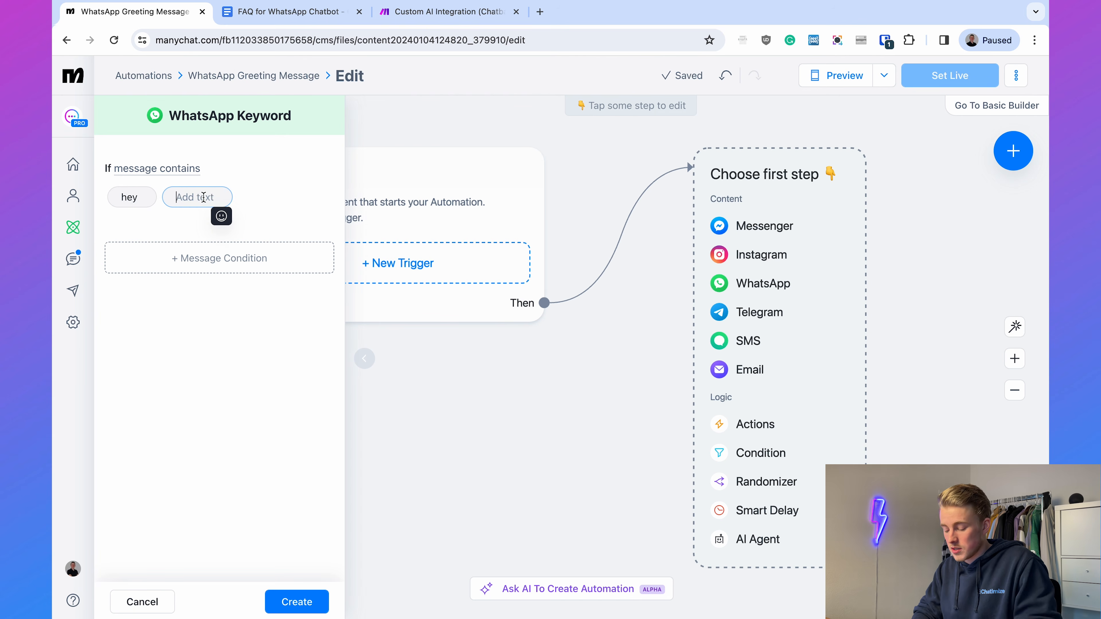
text(hi)
key(Return)
click(250, 198)
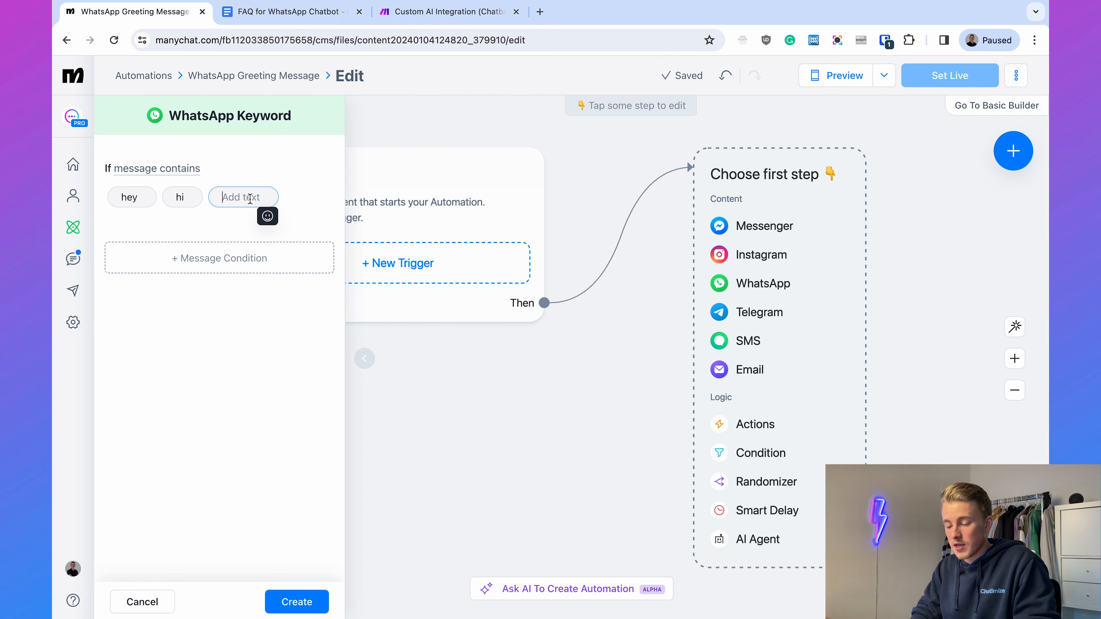
text(hello)
key(Return)
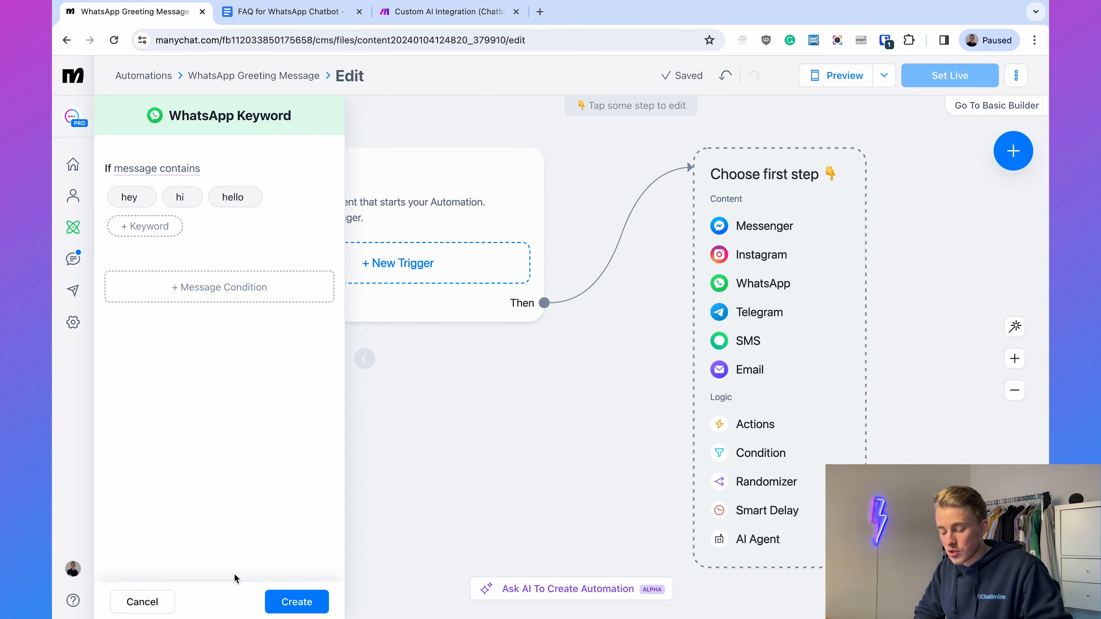
click(284, 601)
click(525, 456)
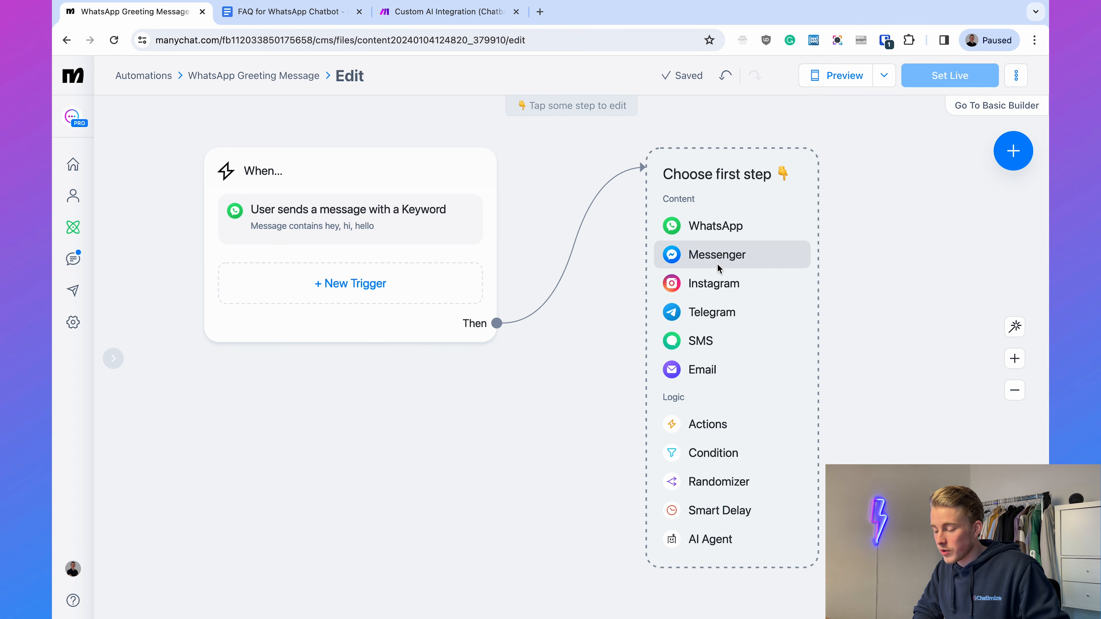
- Make a WhatsApp message the first step and paste the greeting introducing the eCommerceBizz digital assistant, removing the trailing blank line
click(706, 231)
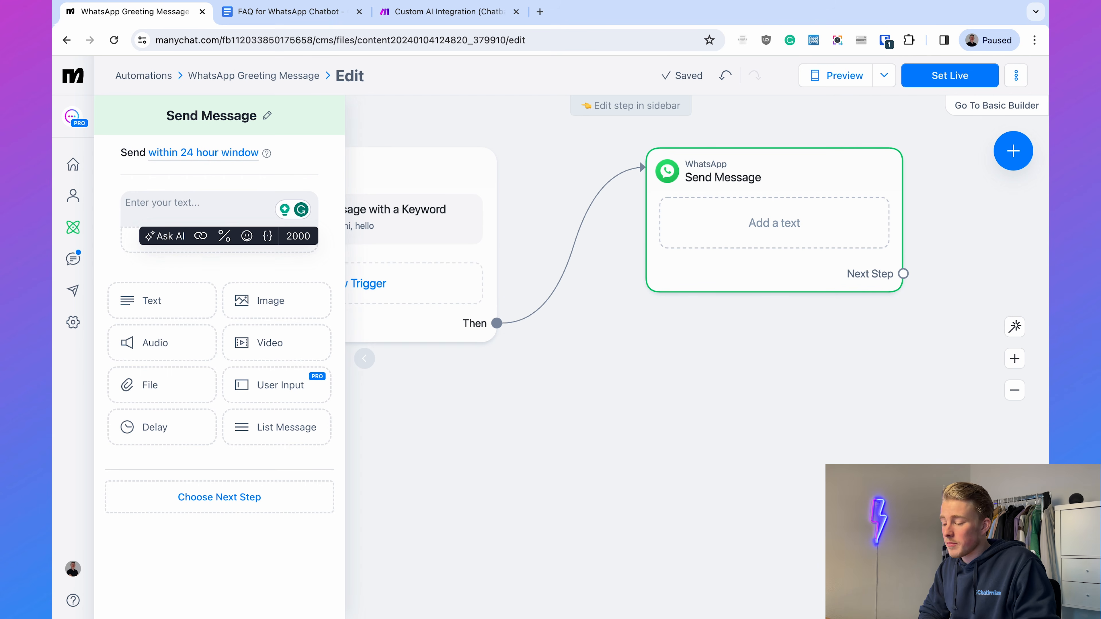
key(super+Tab)
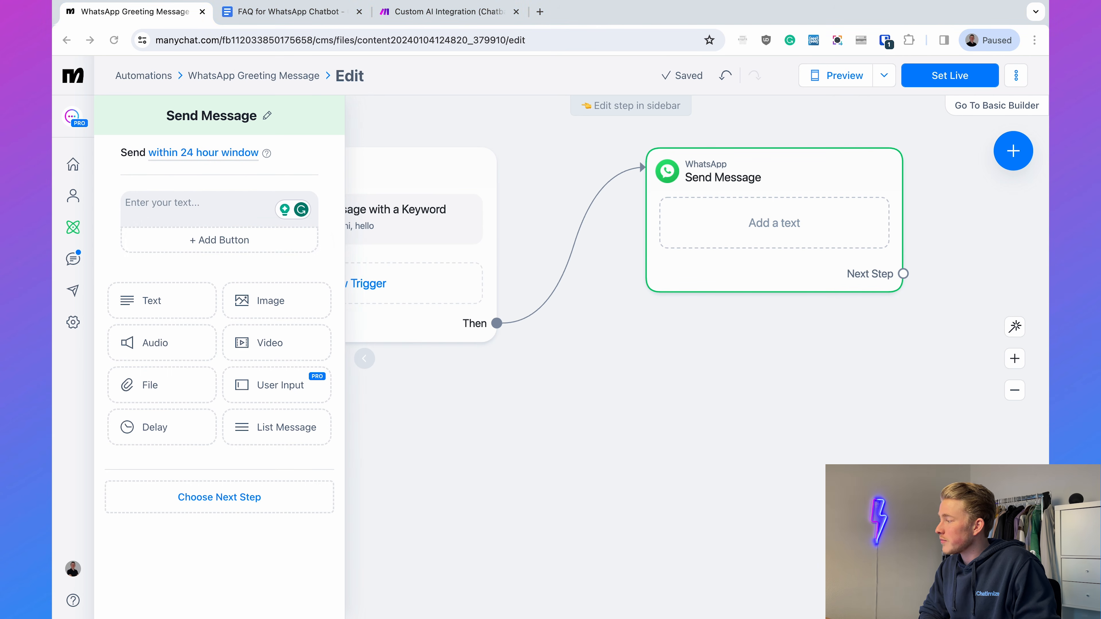
click(225, 209)
text(Hey! 👋 I’m the digital assistant of eCommerceBizz.  I will try to answer your question. If I don’t know the answer, I can always connect you with a support agent.  What is your question about?  Please click on one of the buttons or just type in your question below 👇)
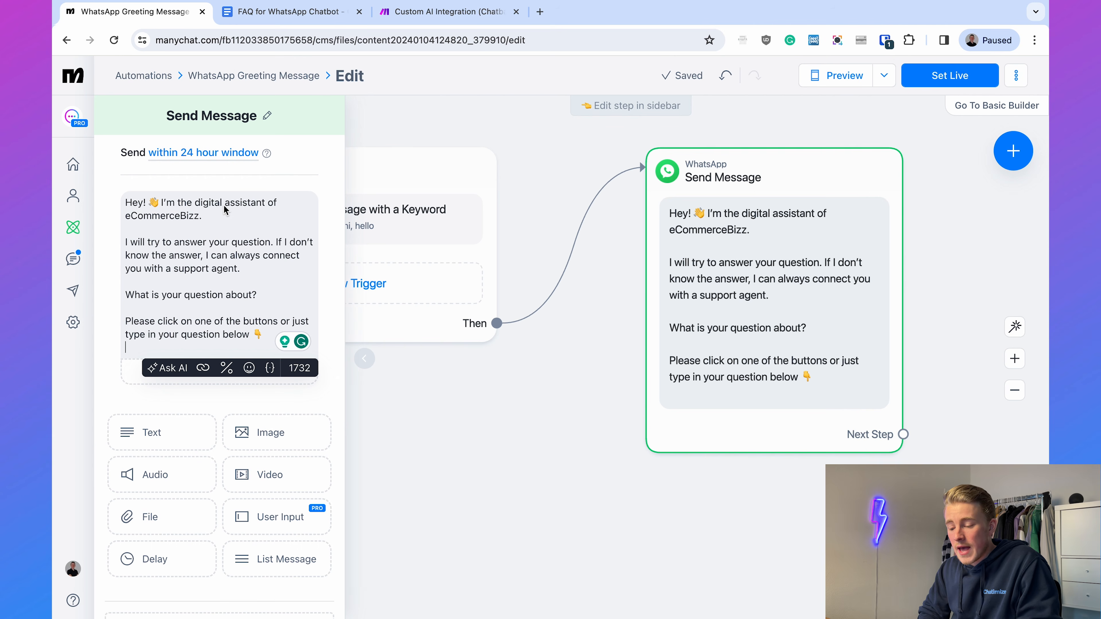
key(BackSpace)
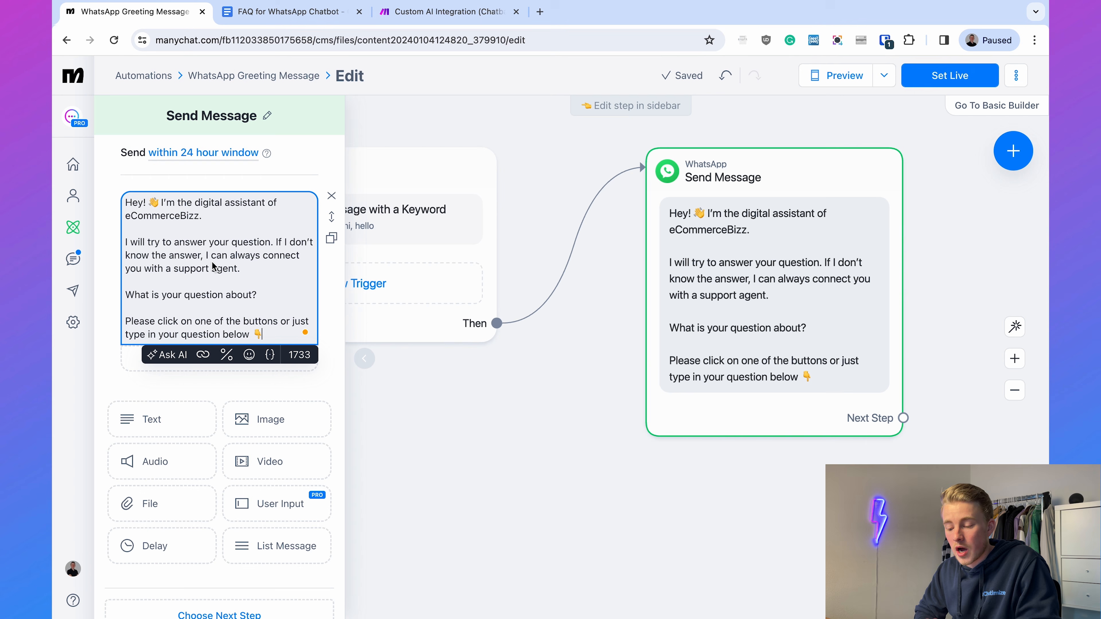
- Add a button titled "Return Policy" beneath the greeting message text
scroll(213, 267, down, 1)
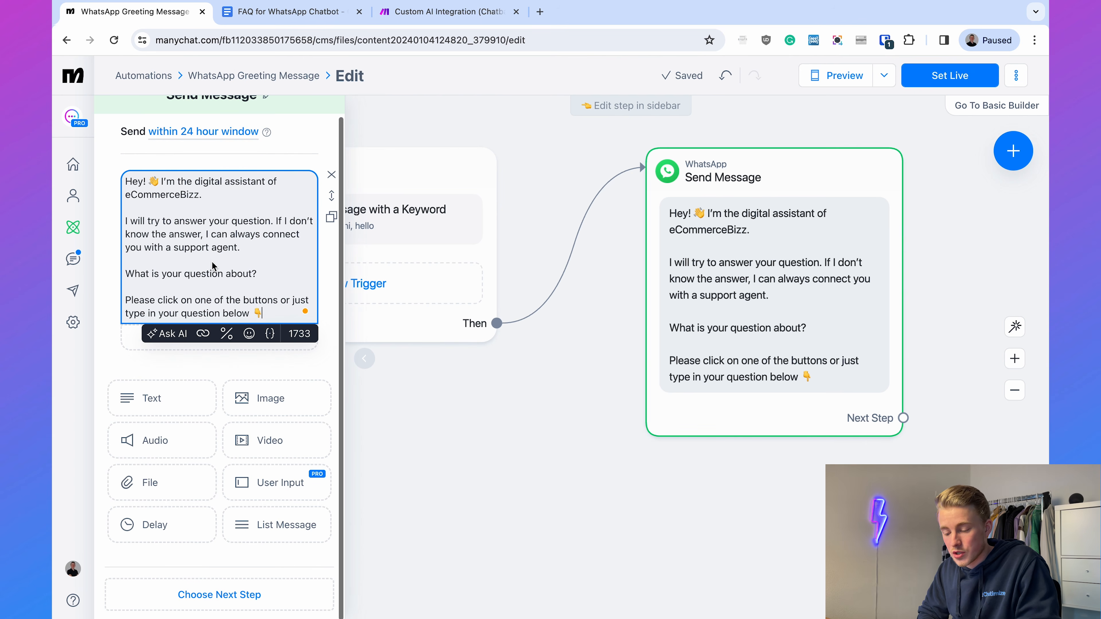
click(181, 363)
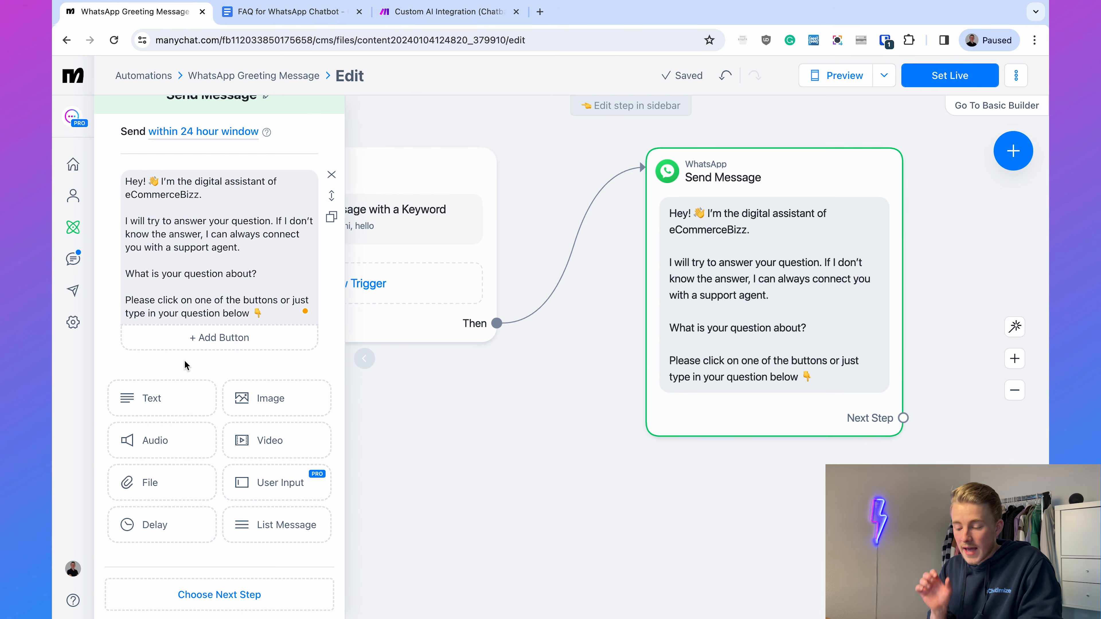
click(181, 339)
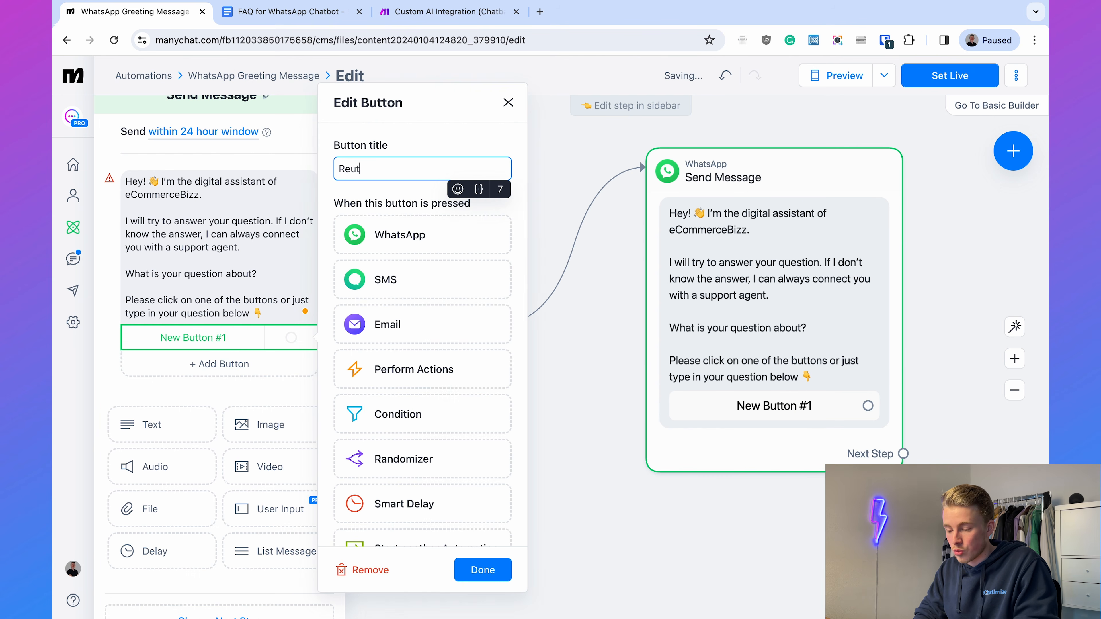
text(Reut)
key(BackSpace)
key(BackSpace)
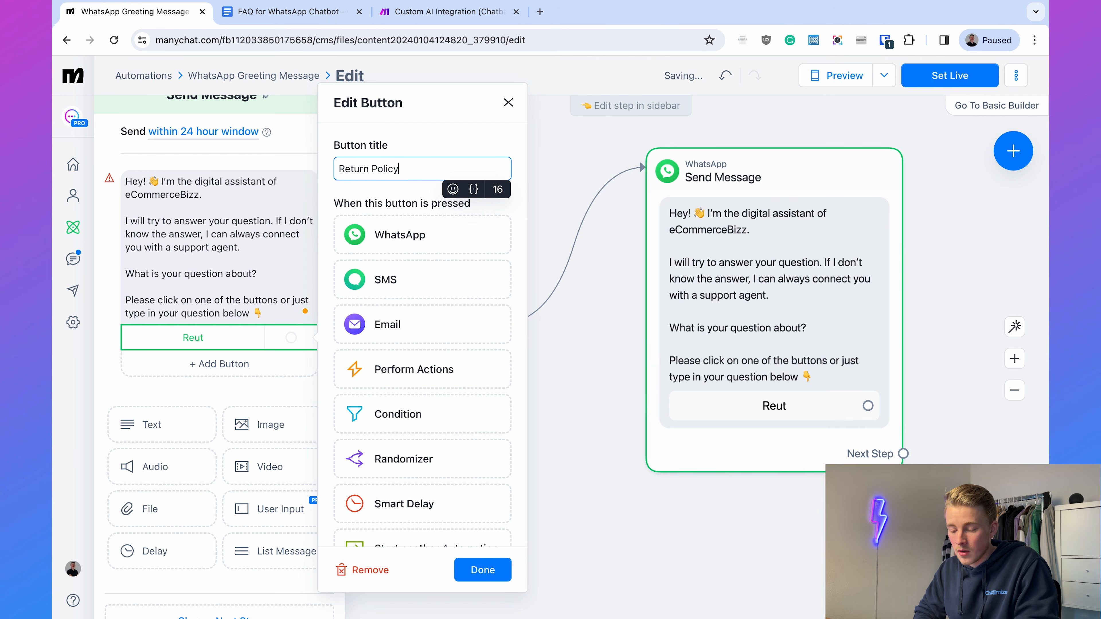
text(turn Policy)
click(123, 397)
- Add a second button titled "Order Status" to the greeting message and finish editing it
click(192, 363)
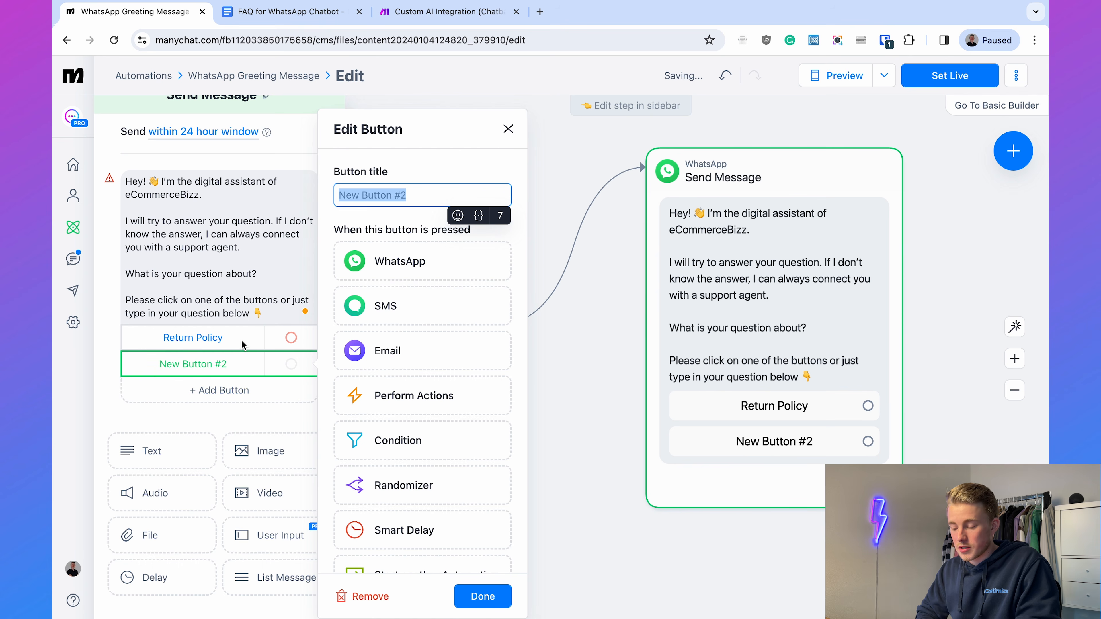
text(Or)
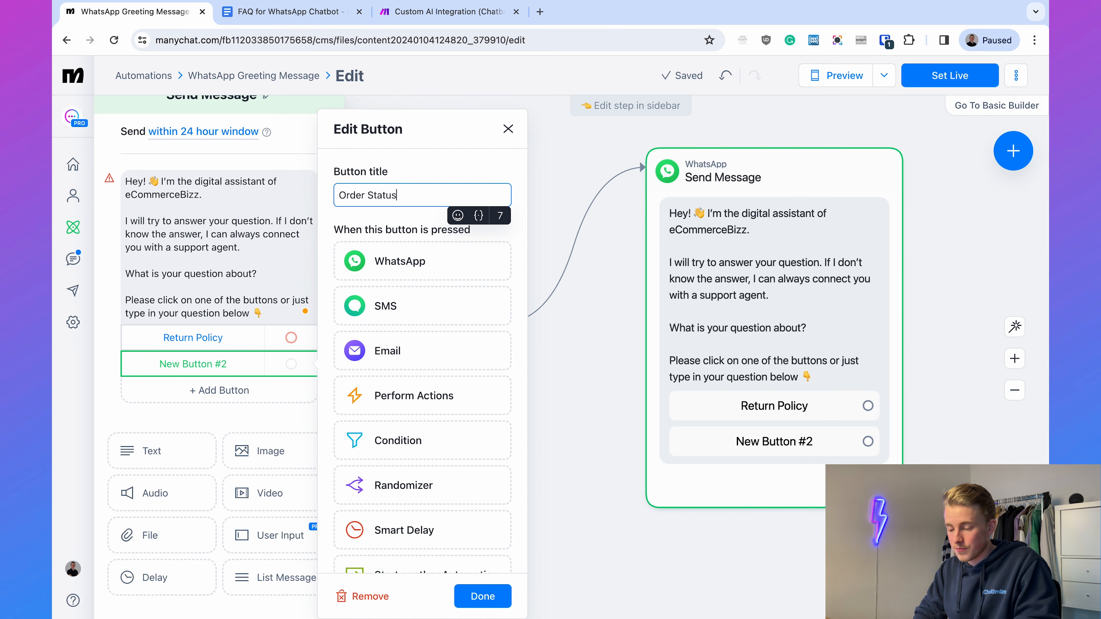
text(der Status)
click(494, 595)
click(578, 539)
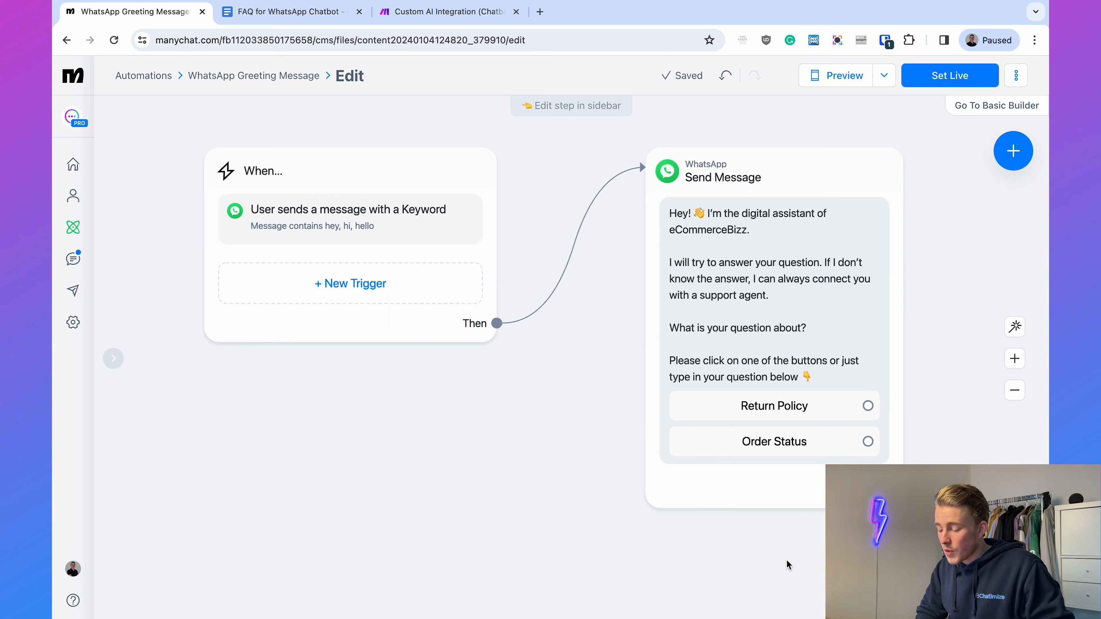
- Link the Return Policy button to a new WhatsApp message and align that message with the greeting block
drag(787, 560, 560, 560)
drag(795, 488, 641, 489)
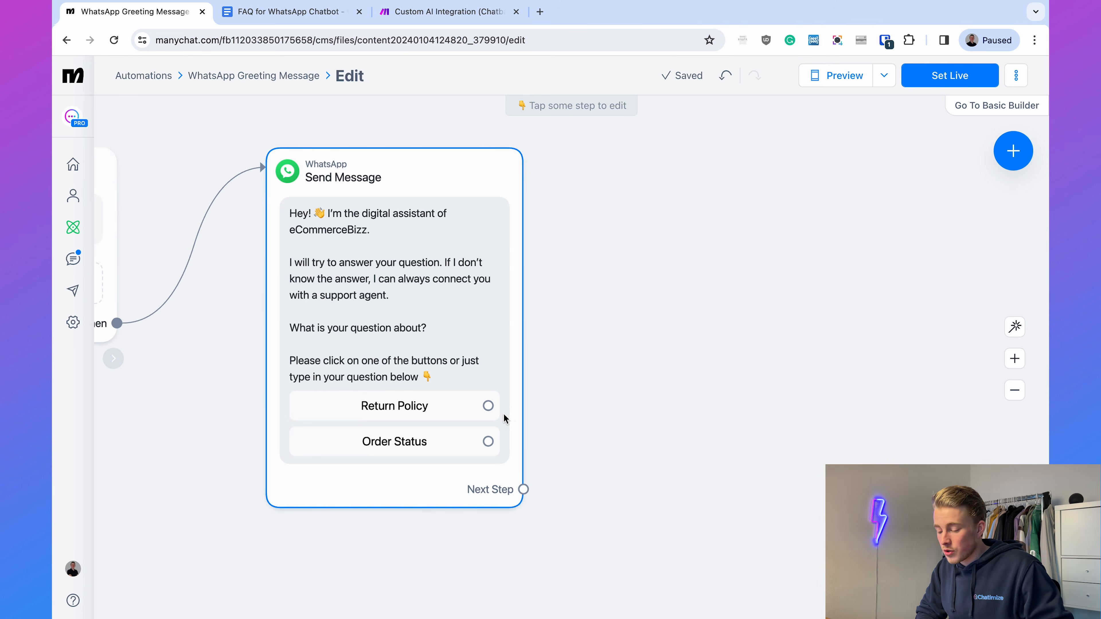
drag(487, 405, 652, 154)
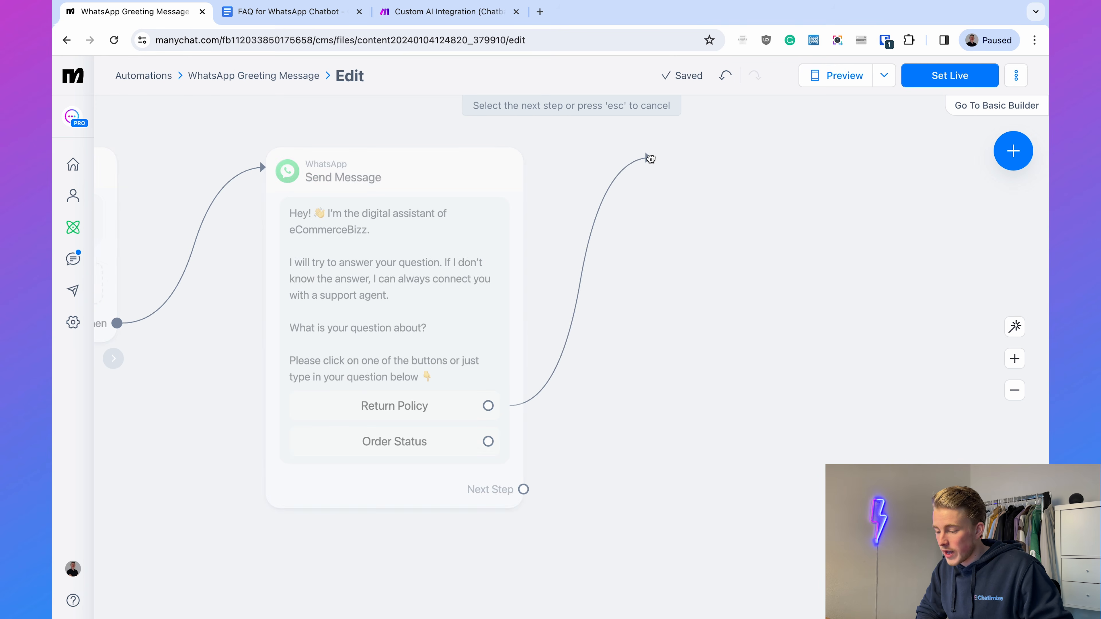
click(683, 159)
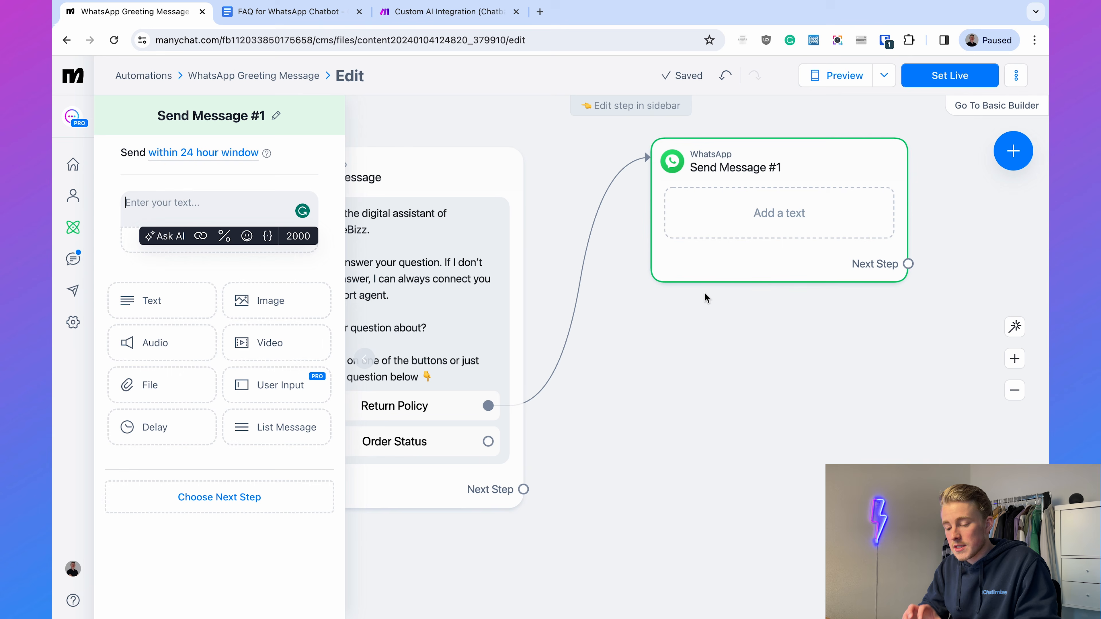
drag(722, 274, 722, 284)
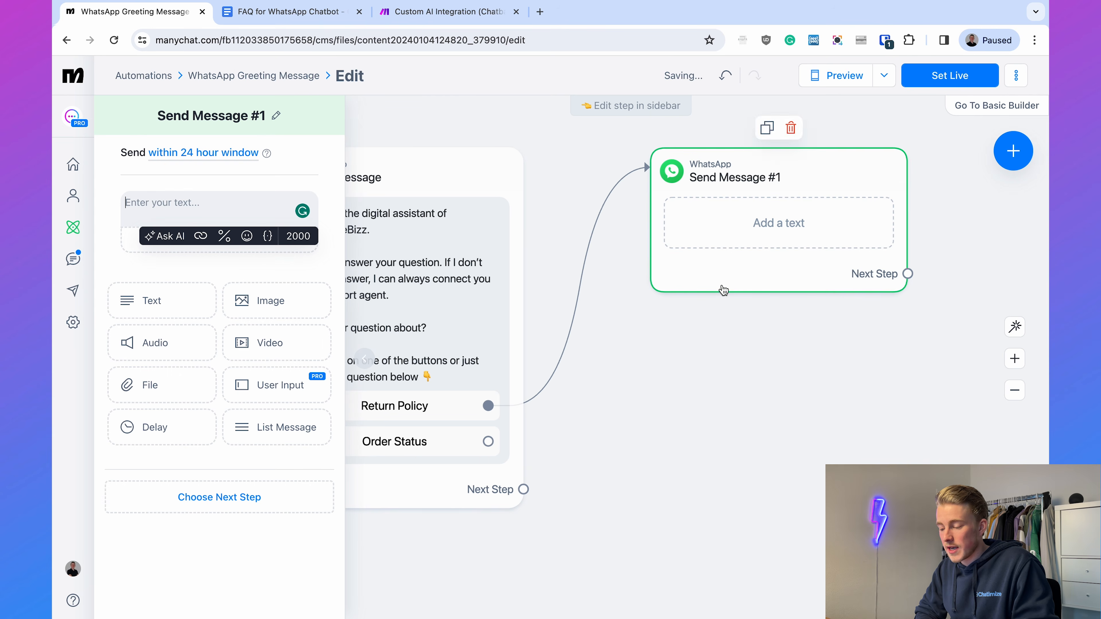
click(770, 356)
click(694, 260)
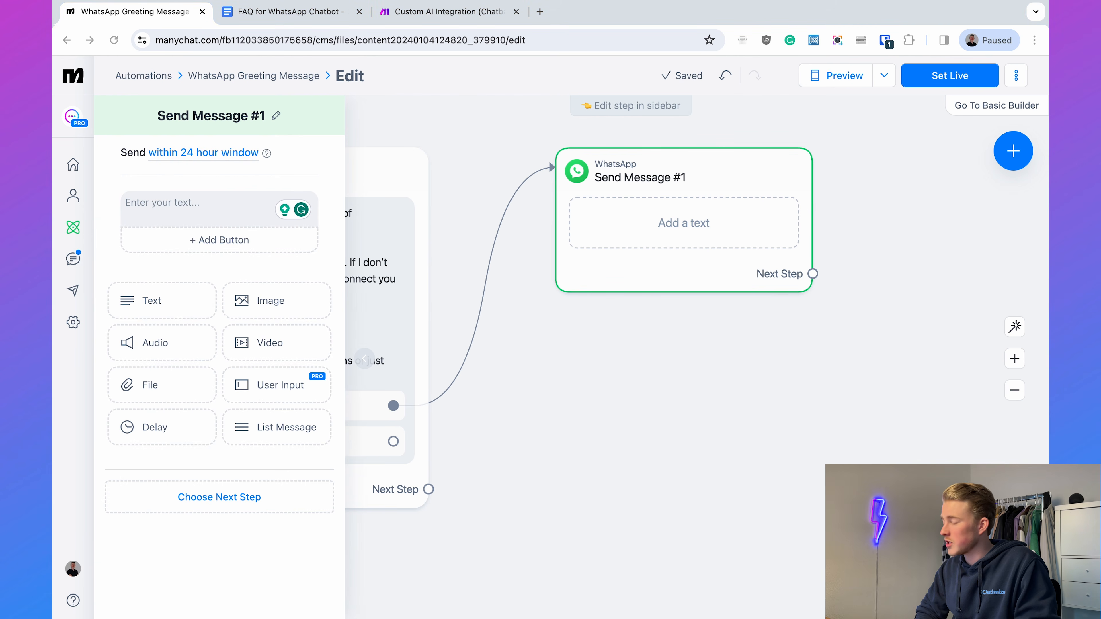
- Paste the return policy text into the new message, covering returns within 14 days after delivery, unworn and with all tags attached
click(219, 203)
text(At EcommerceBizz you always have the option of returning your order within 14 days after delivery. Make sure that the products have not been worn and have all tags attached when they are returned.)
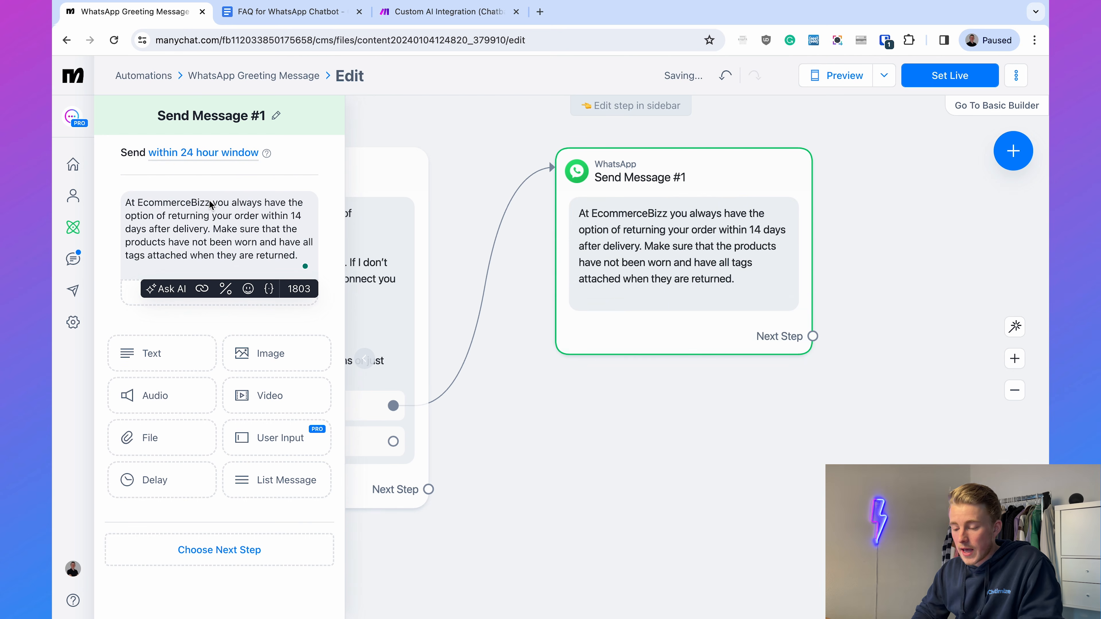
click(294, 178)
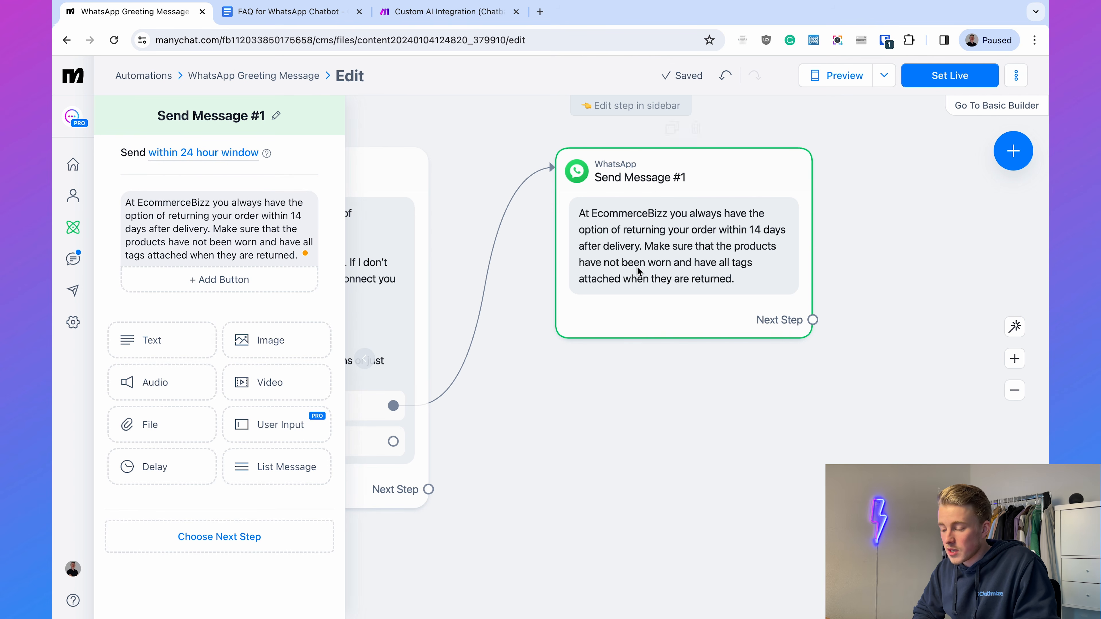
click(655, 366)
- Link the Order Status button to a new WhatsApp message reading "To look up the status of your order, I need your email address and order number."
drag(659, 359, 617, 224)
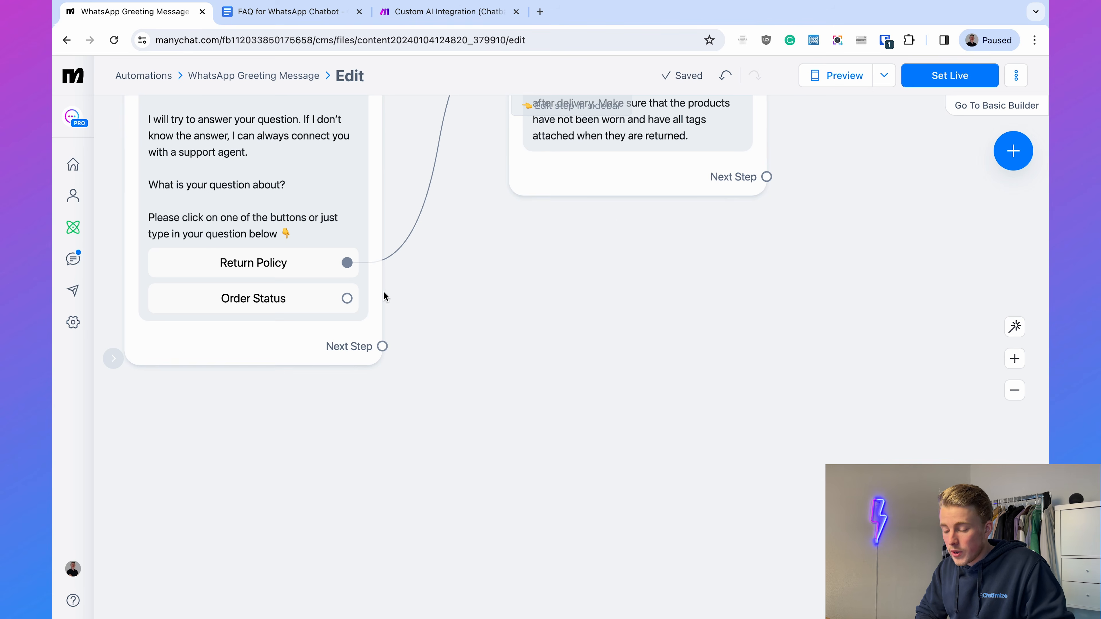
drag(347, 299, 482, 386)
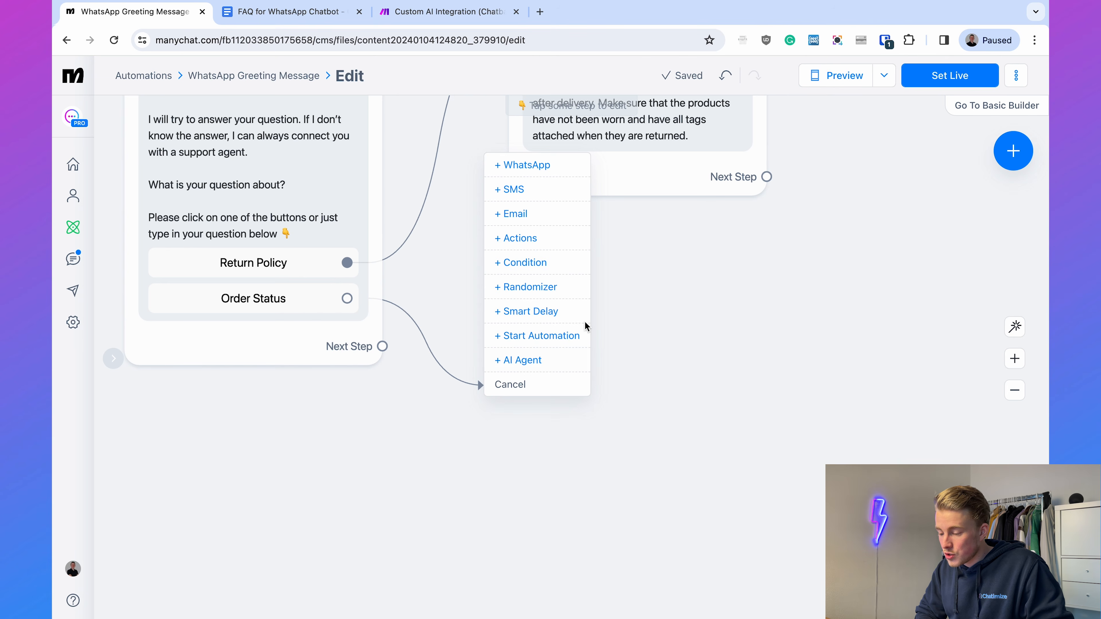
click(530, 171)
drag(649, 372, 694, 372)
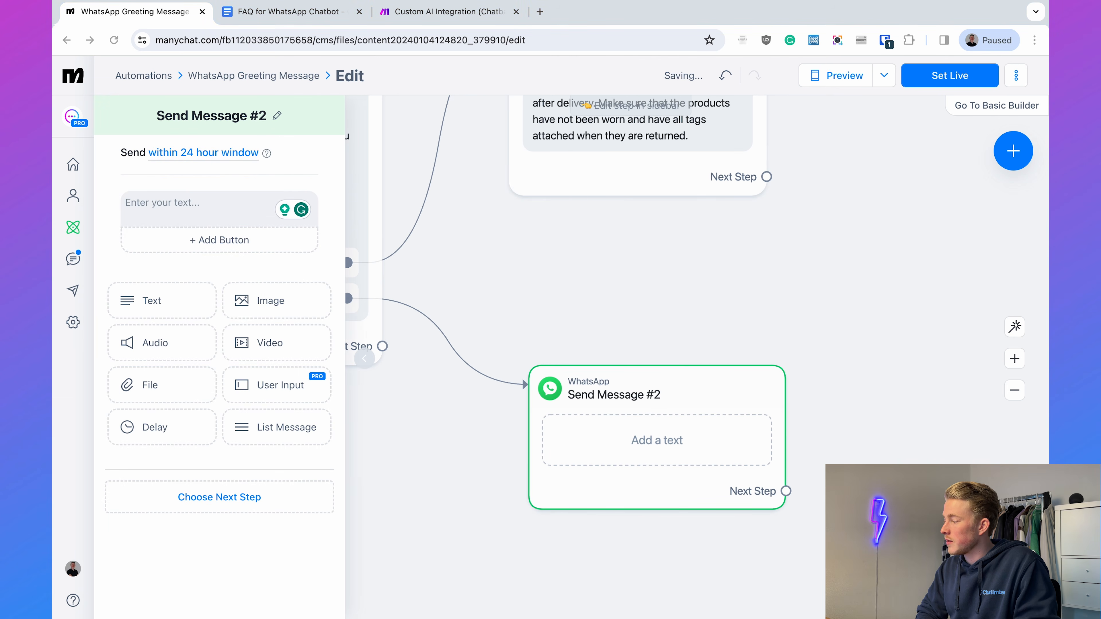
text(To look up the status of your order, I need your email address and order number.)
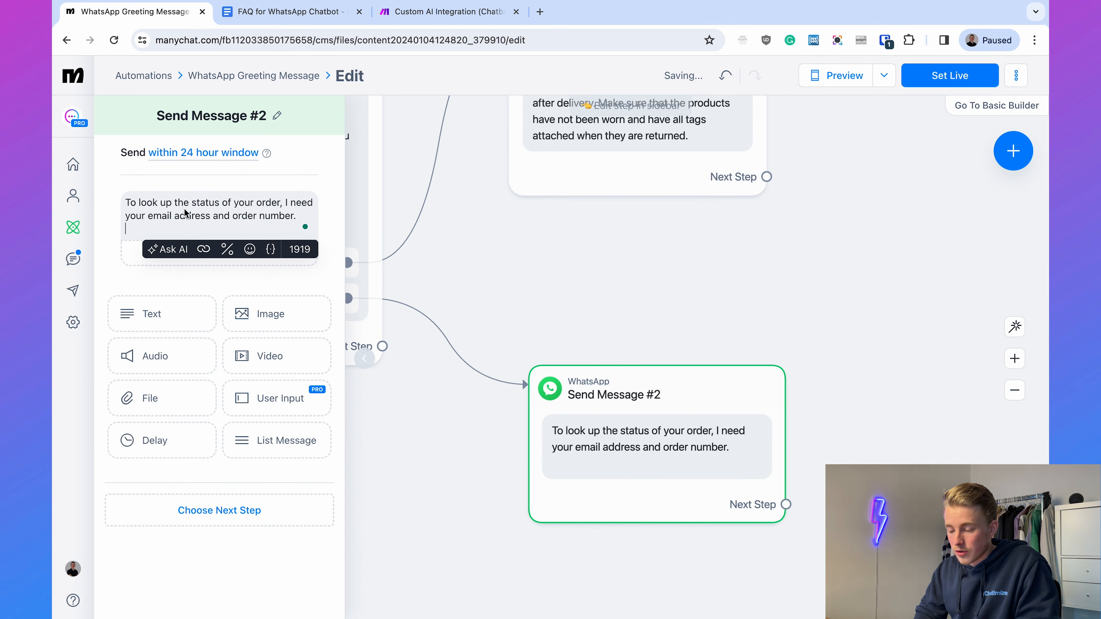
key(BackSpace)
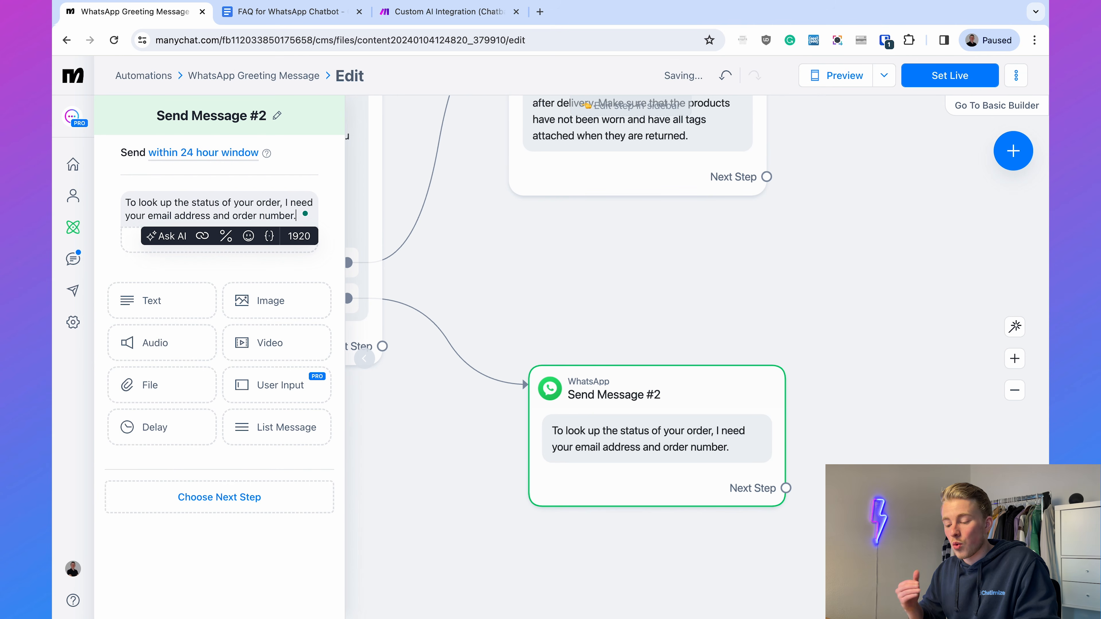
- Add a user input block to the order status message with the question "What is your email?"
click(182, 265)
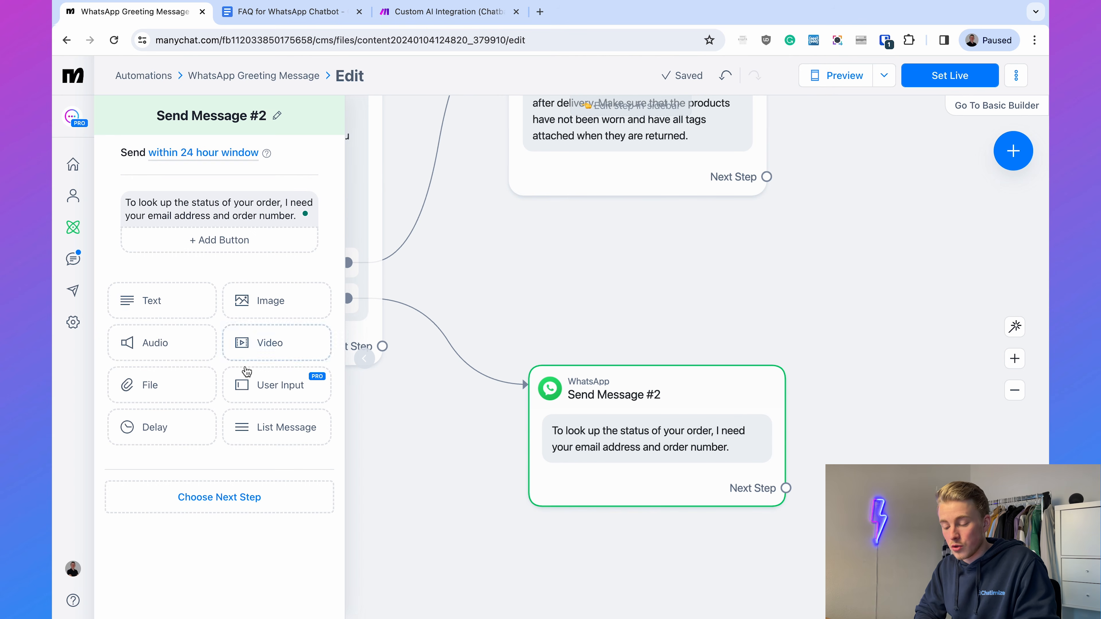
click(259, 389)
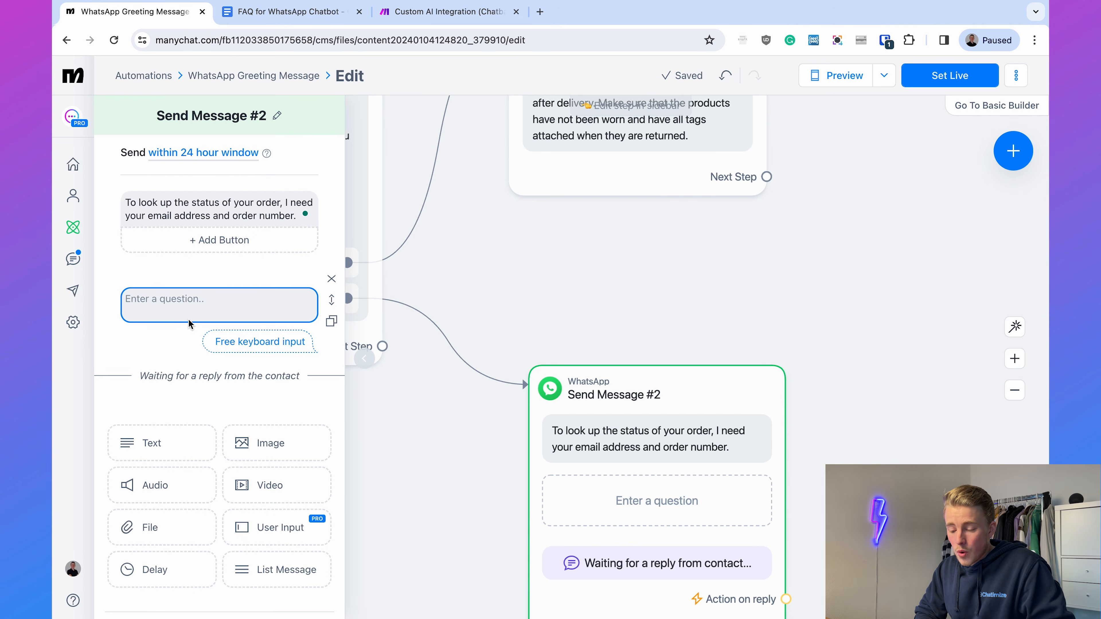
click(181, 312)
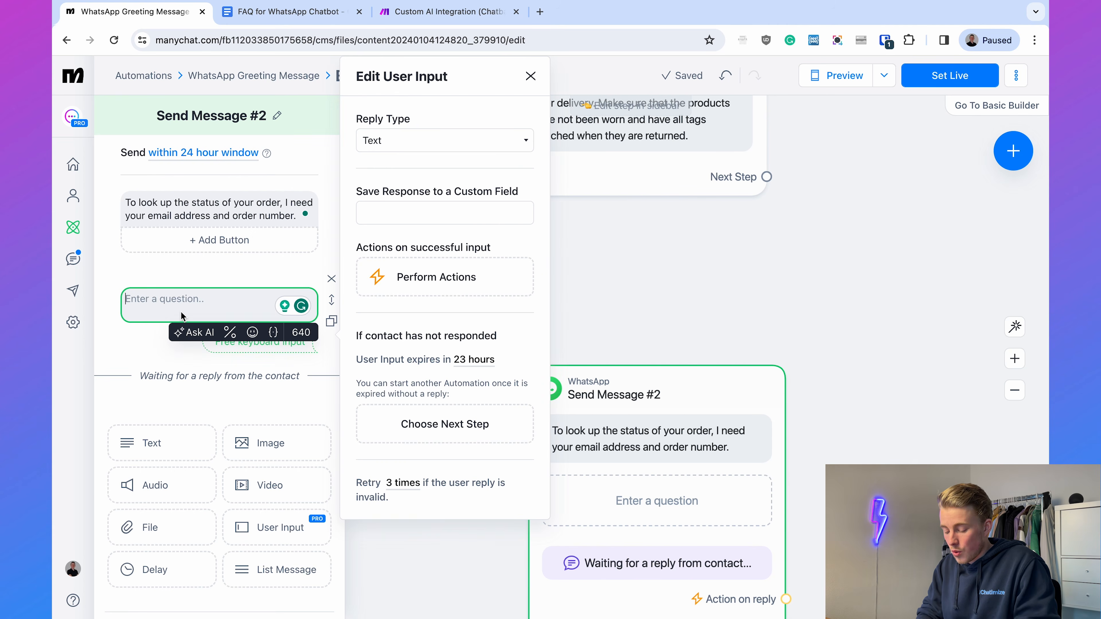
text(What is your email)
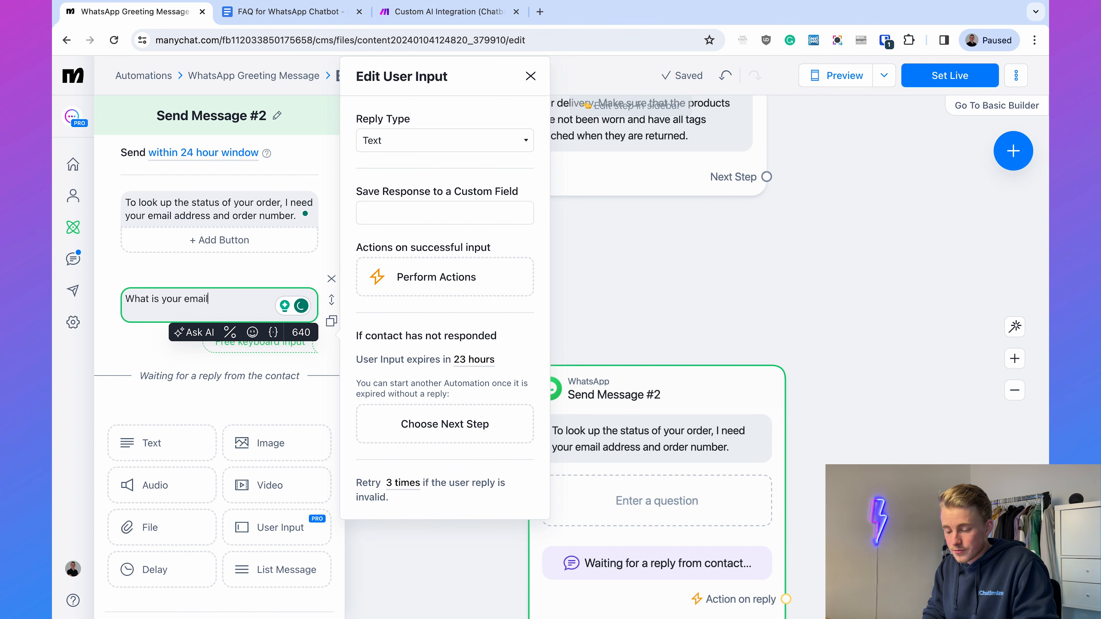
text(?)
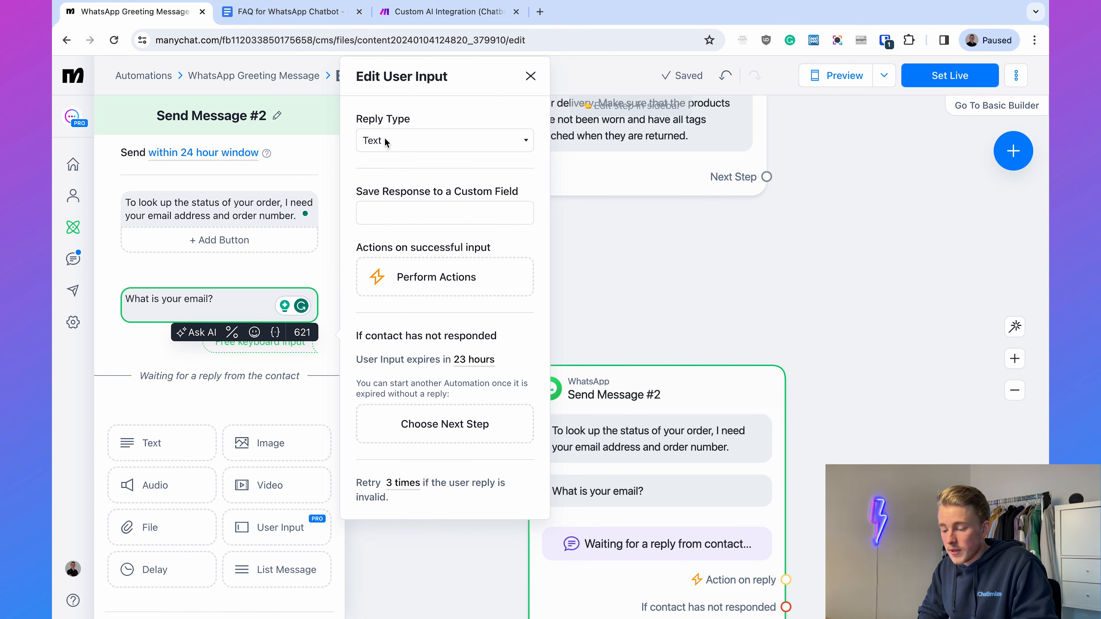
- Set the email question's reply type to Email, clear its "Skip" button text and finish editing the message
click(385, 142)
click(390, 174)
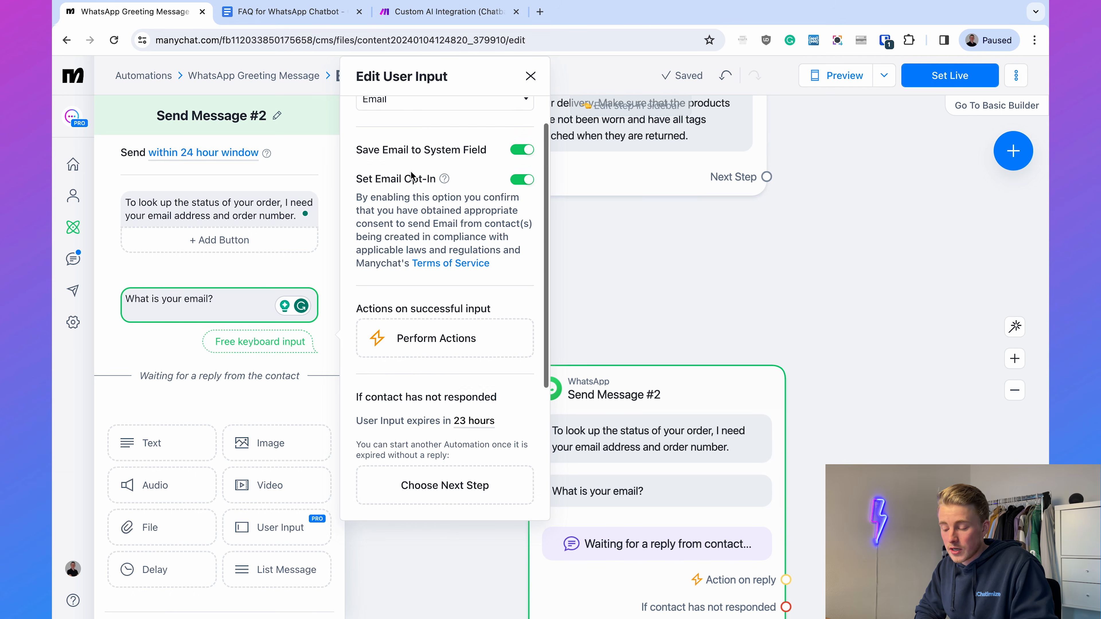
scroll(406, 201, down, 6)
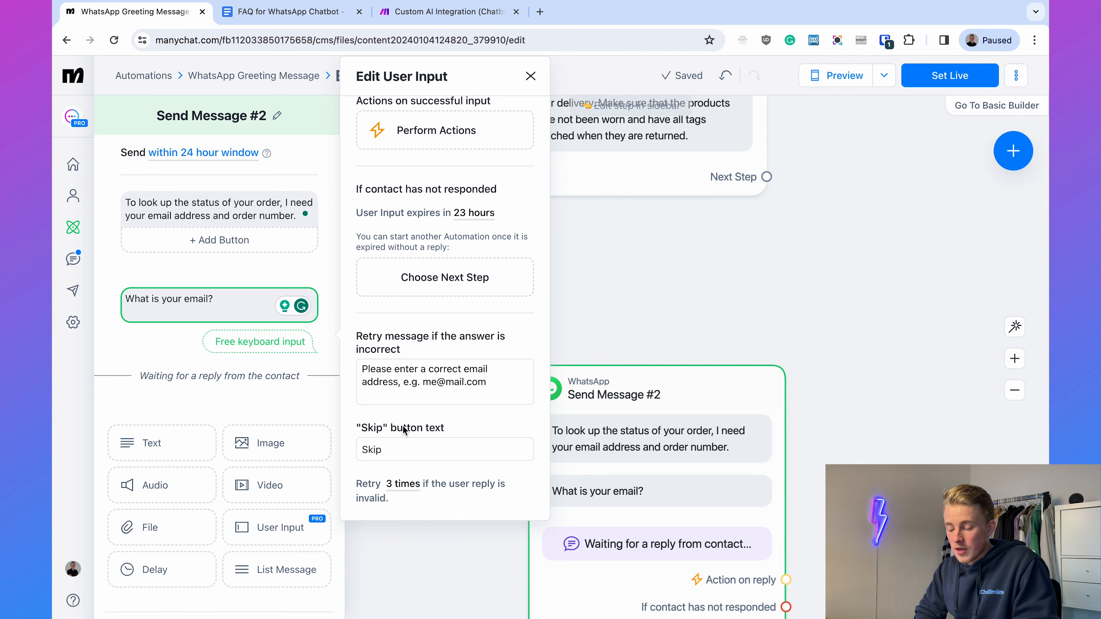
drag(357, 429, 477, 429)
click(477, 430)
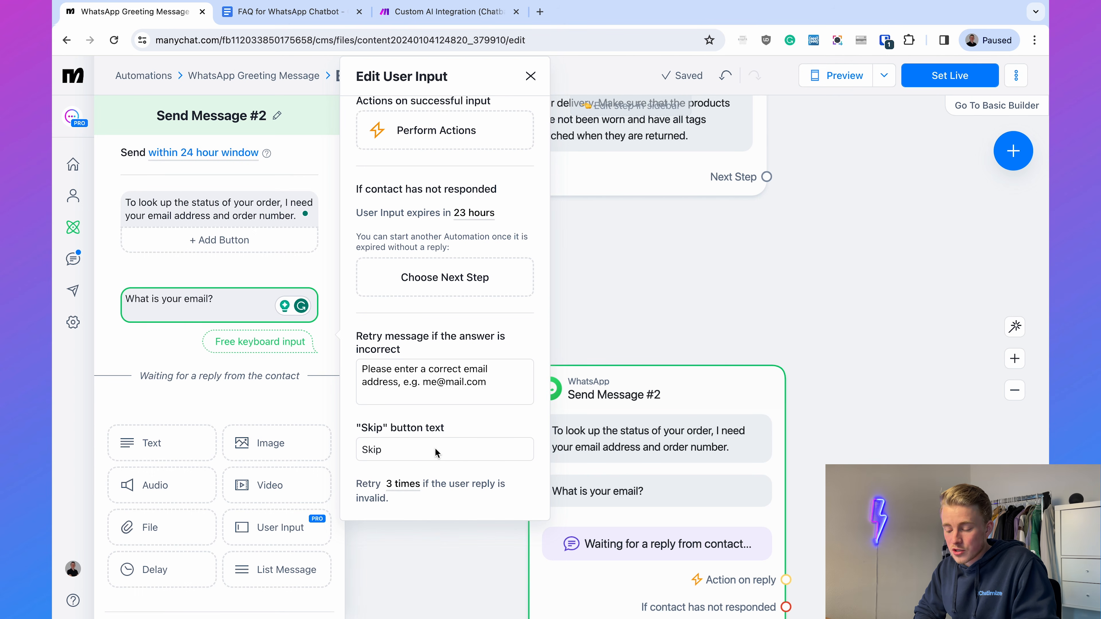
double_click(400, 458)
key(BackSpace)
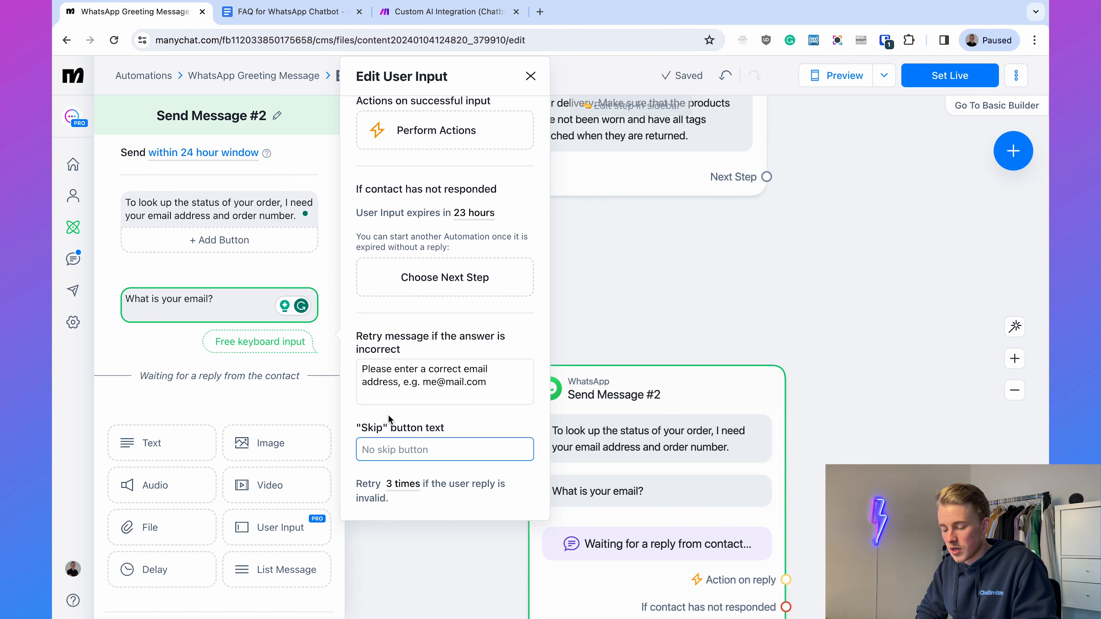
click(383, 408)
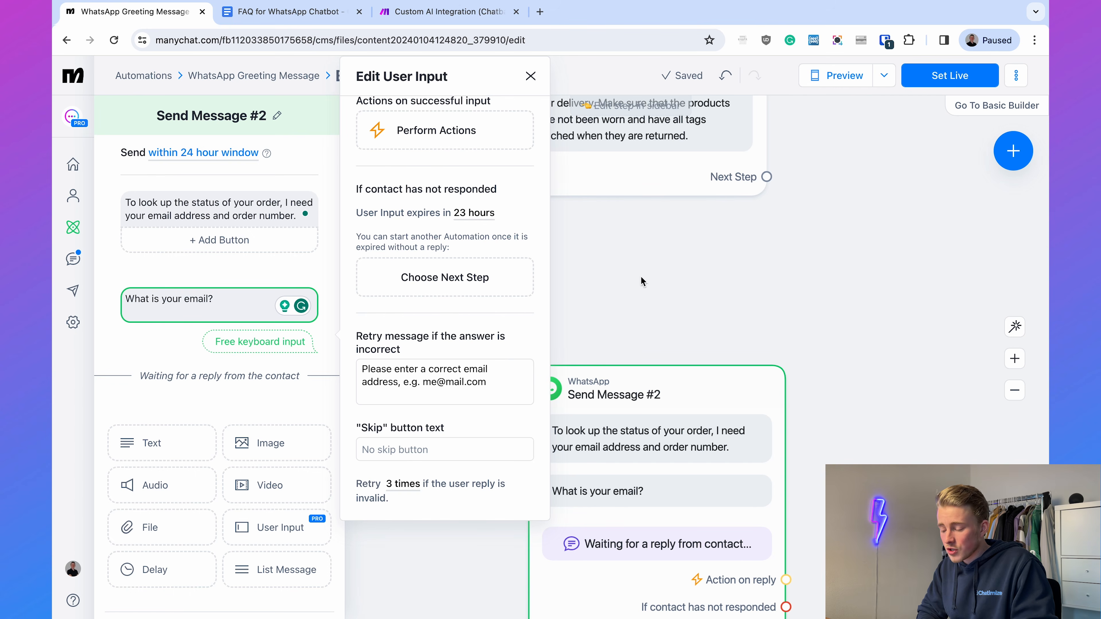
click(683, 314)
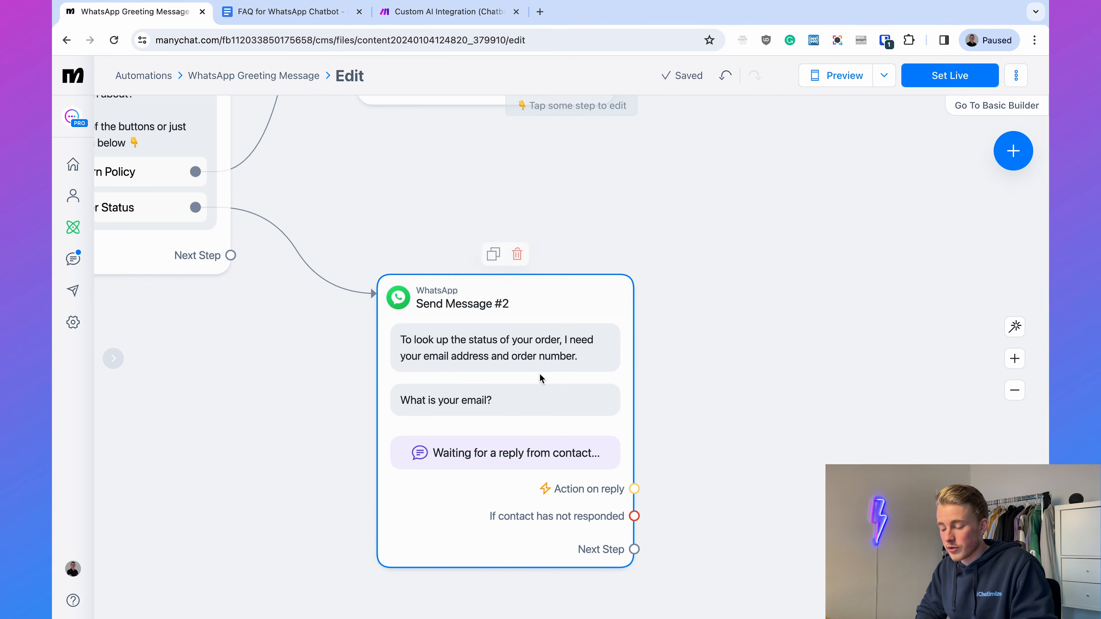
- Link the next step of the email question message to a new WhatsApp message and delete the new message's empty text block
drag(764, 385, 672, 327)
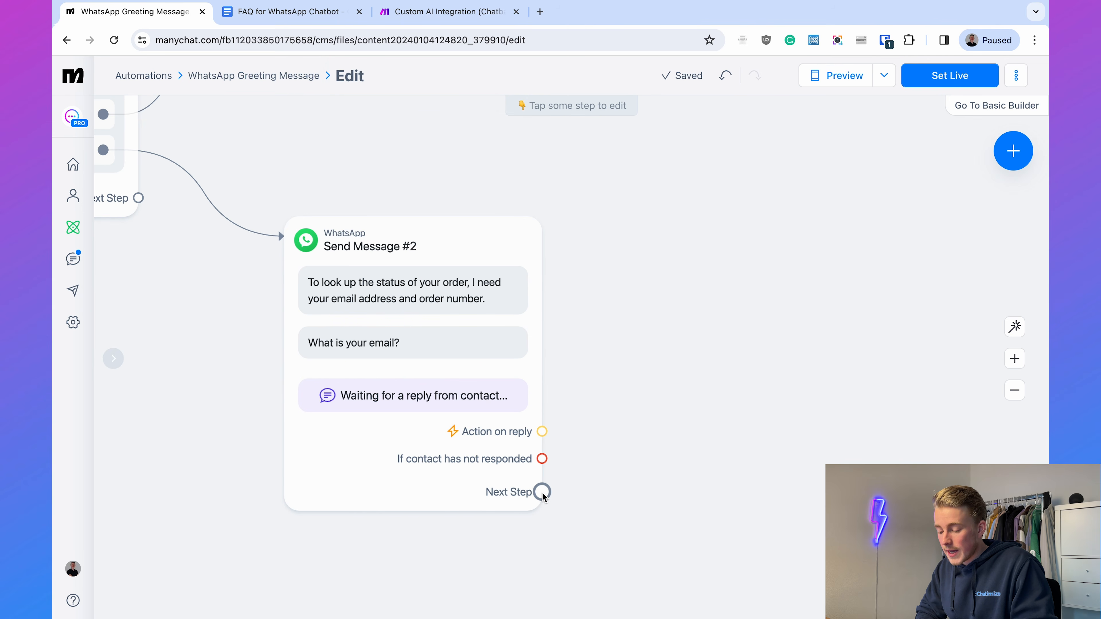
drag(542, 492, 642, 234)
click(671, 236)
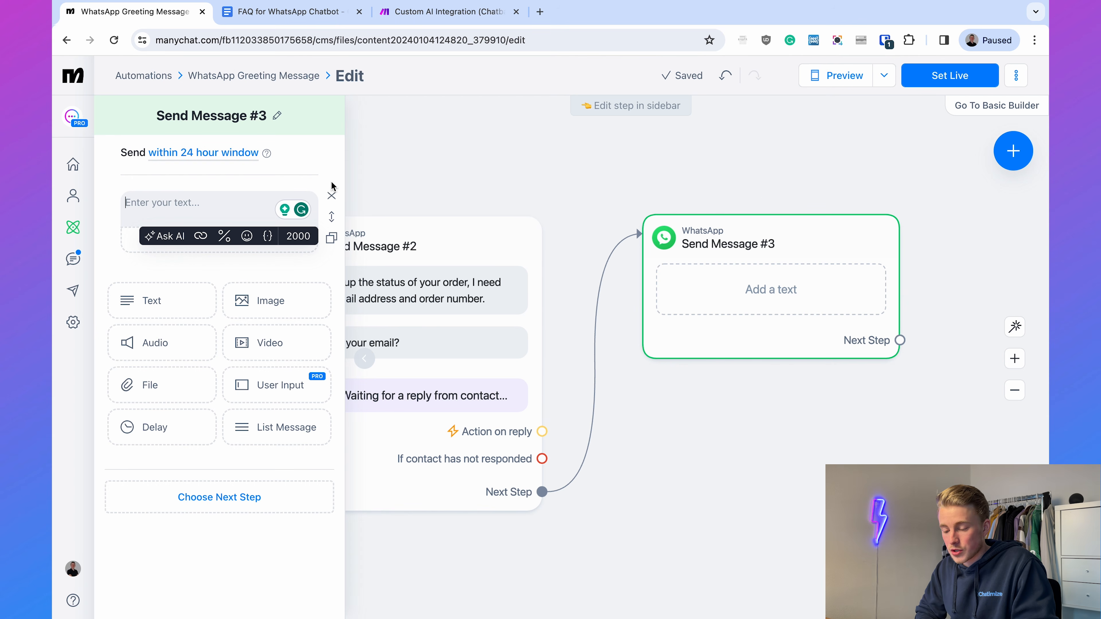
click(229, 196)
click(332, 195)
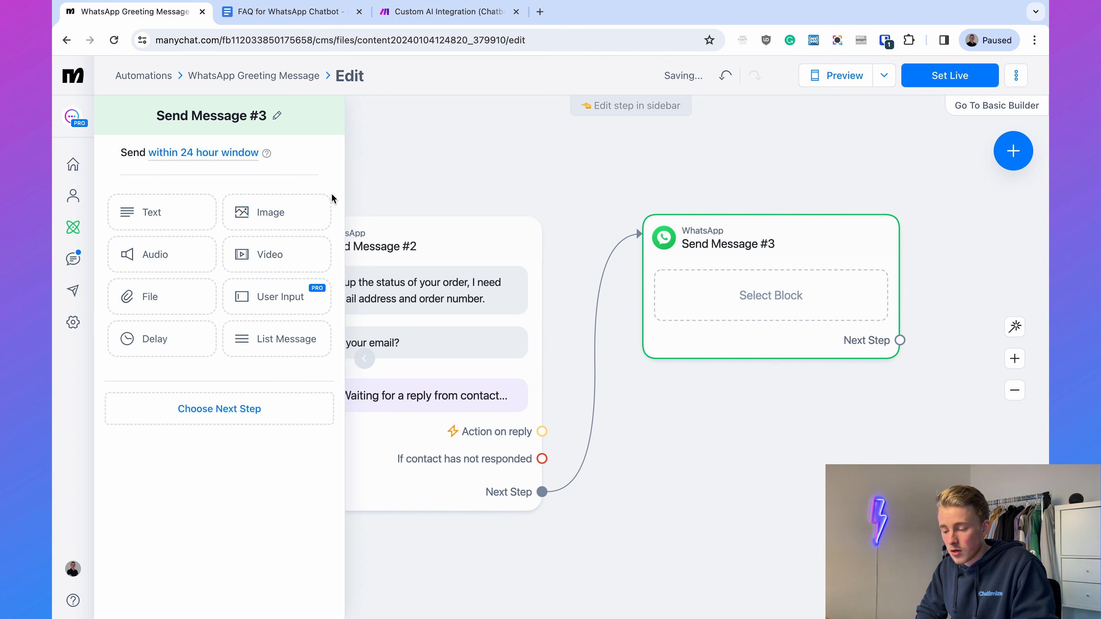
- Add a user input block to the new message asking "Thanks! And what is your order number?"
click(264, 295)
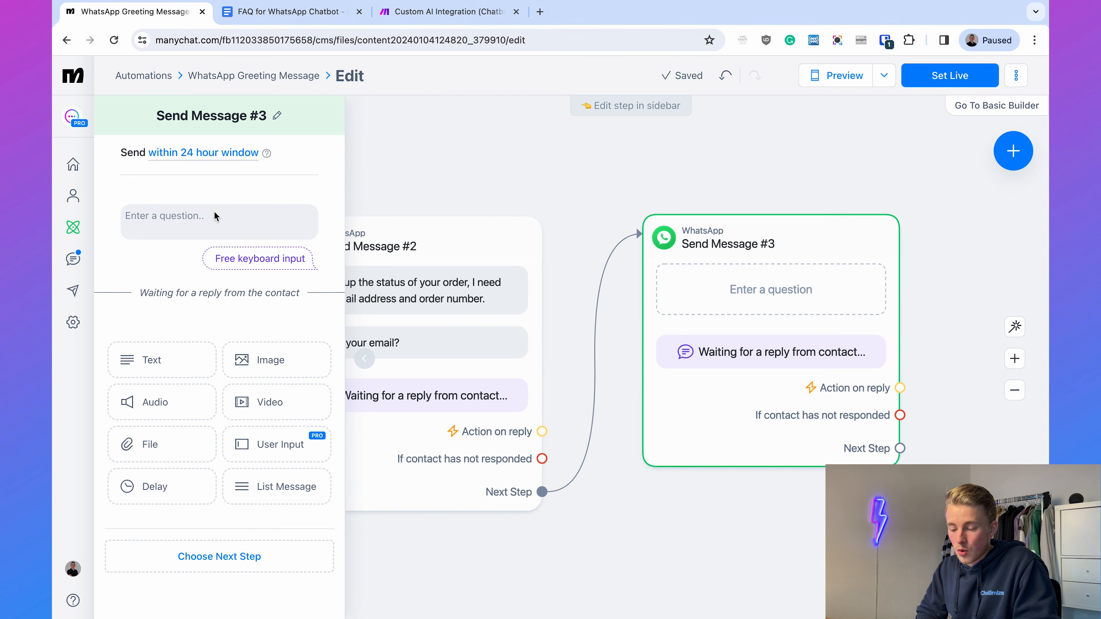
click(222, 228)
text(Thanks! And what is your order number?)
key(BackSpace)
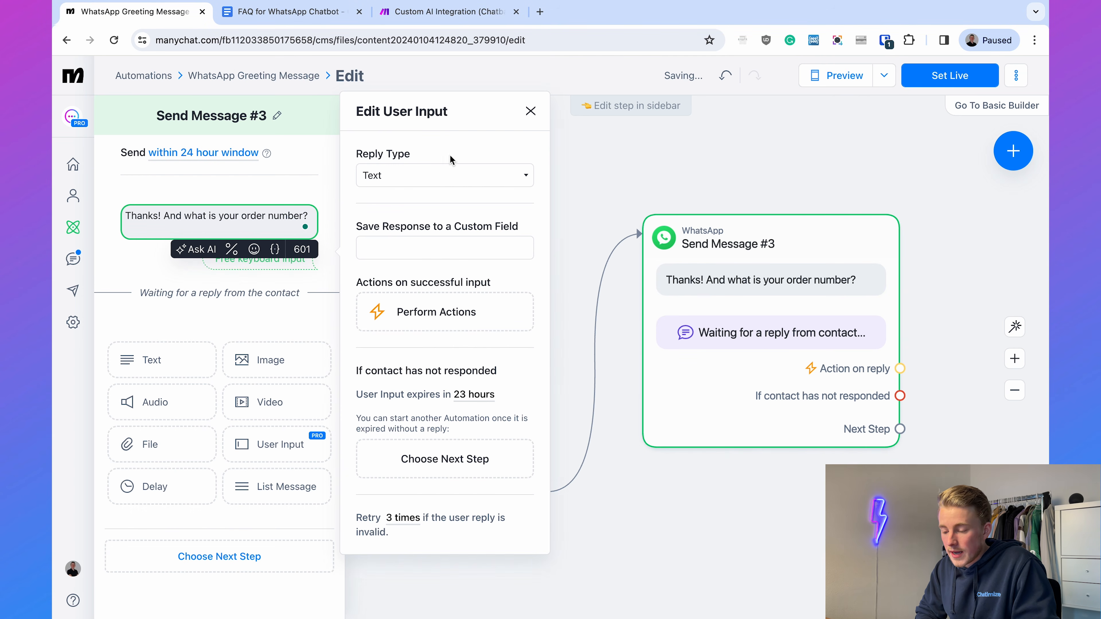
click(360, 154)
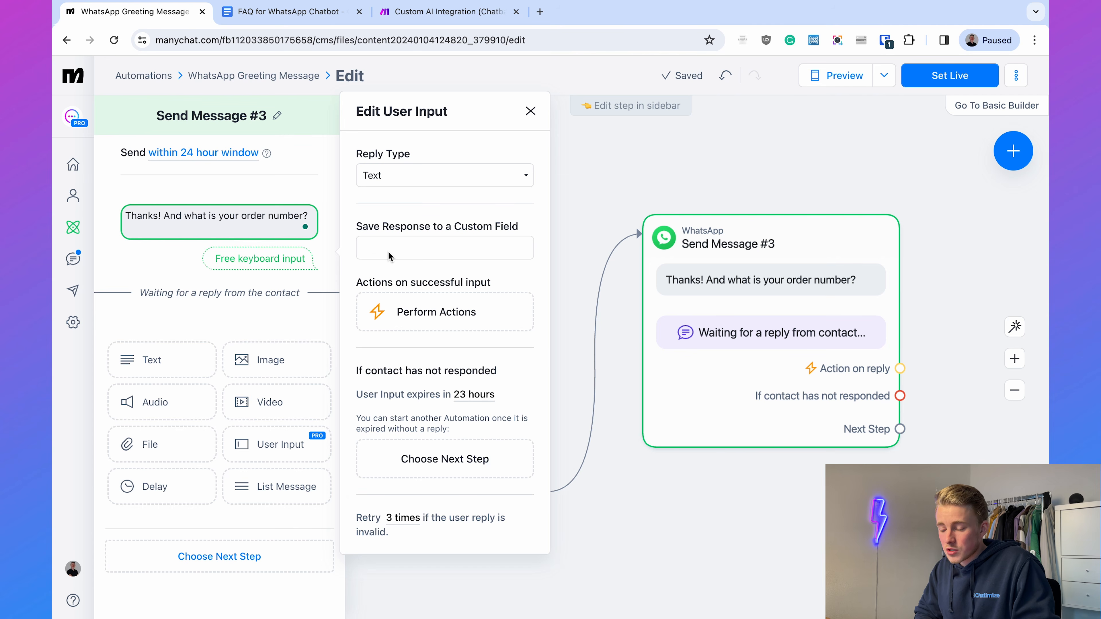
- Create a text user field named "Order Number" and save the order number question's response to it
click(389, 256)
text(Order Nu)
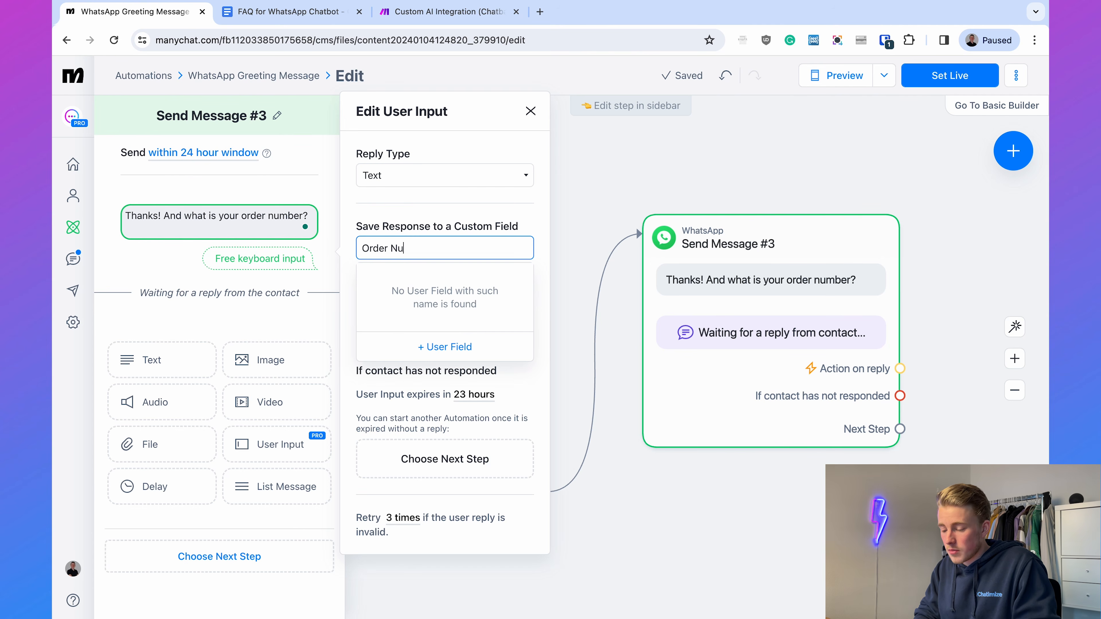
text(mber)
key(ctrl+a)
key(ctrl+c)
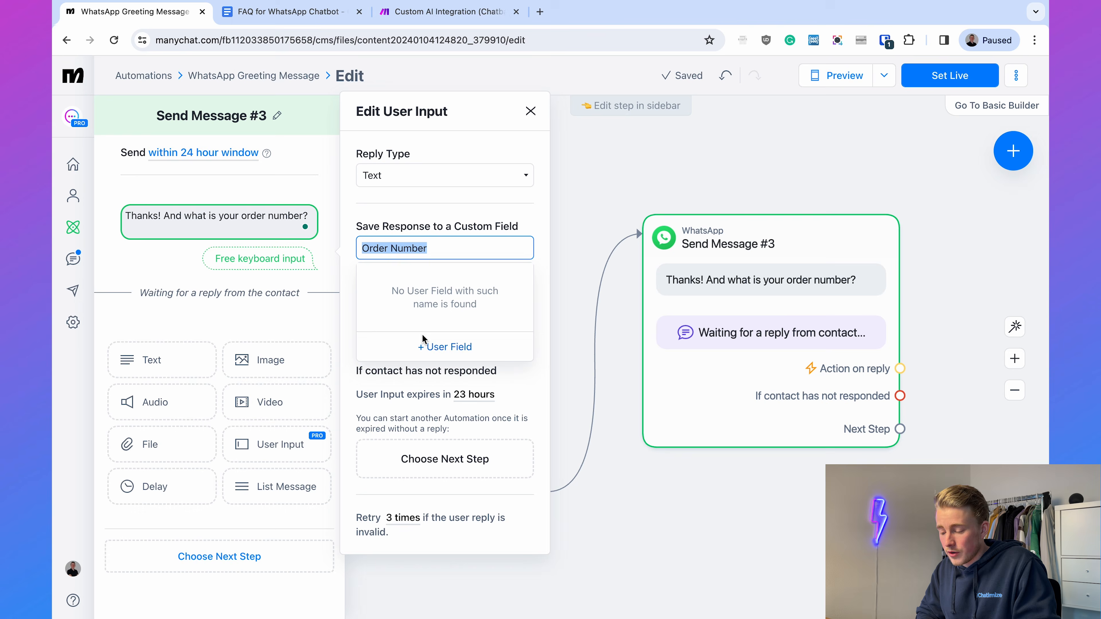
click(425, 346)
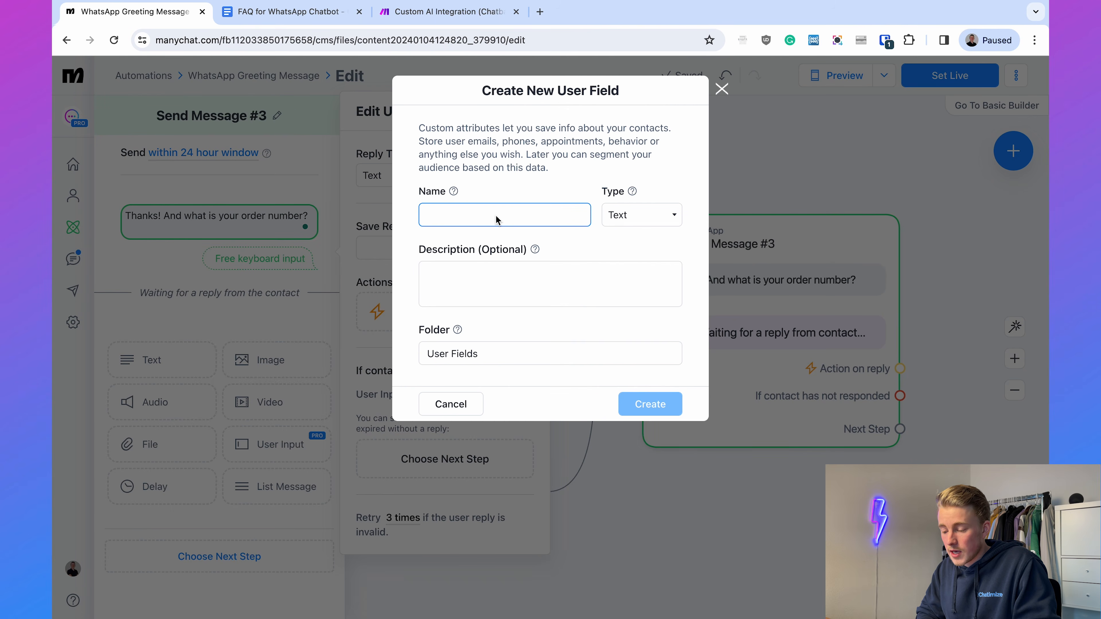
key(ctrl+v)
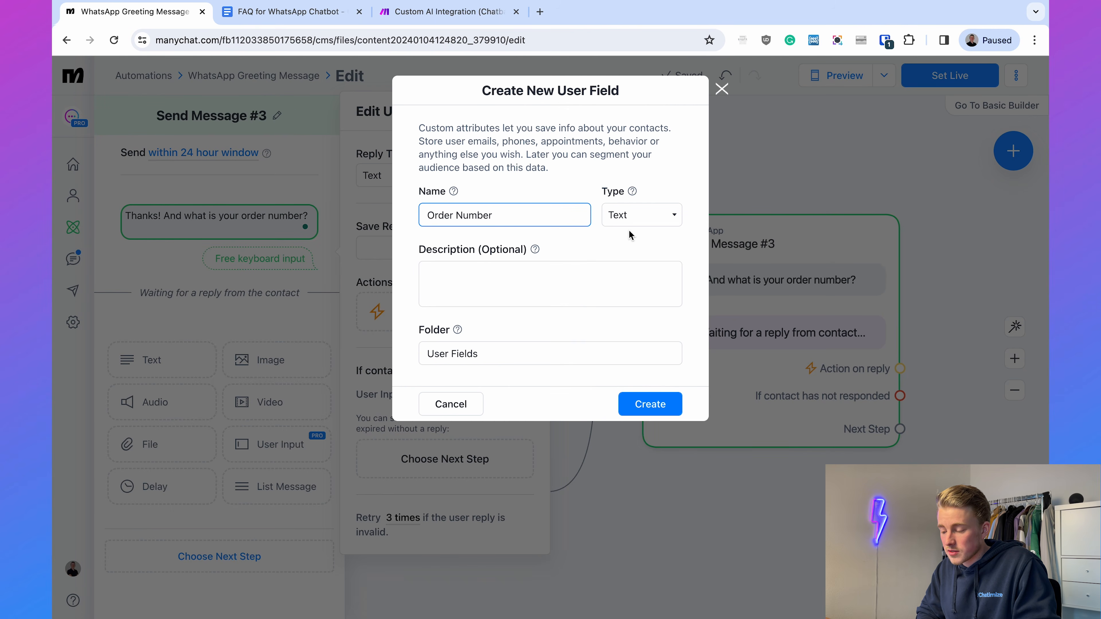
click(652, 404)
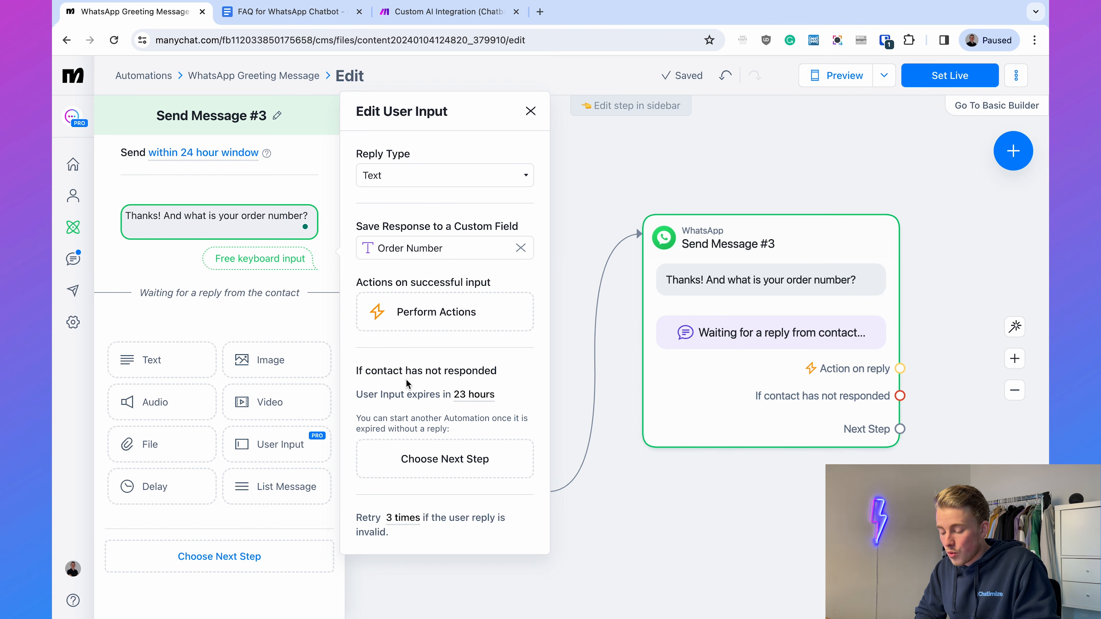
- Link the next step of the order number message to a new WhatsApp message placed beside it
click(750, 508)
drag(864, 505, 458, 505)
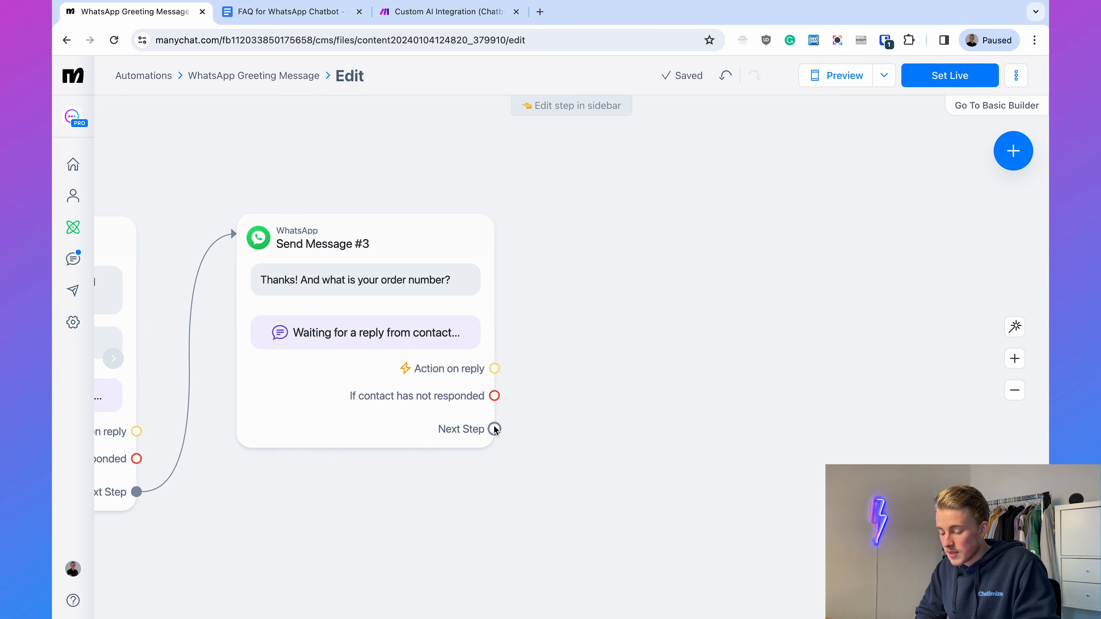
drag(495, 429, 622, 220)
click(655, 222)
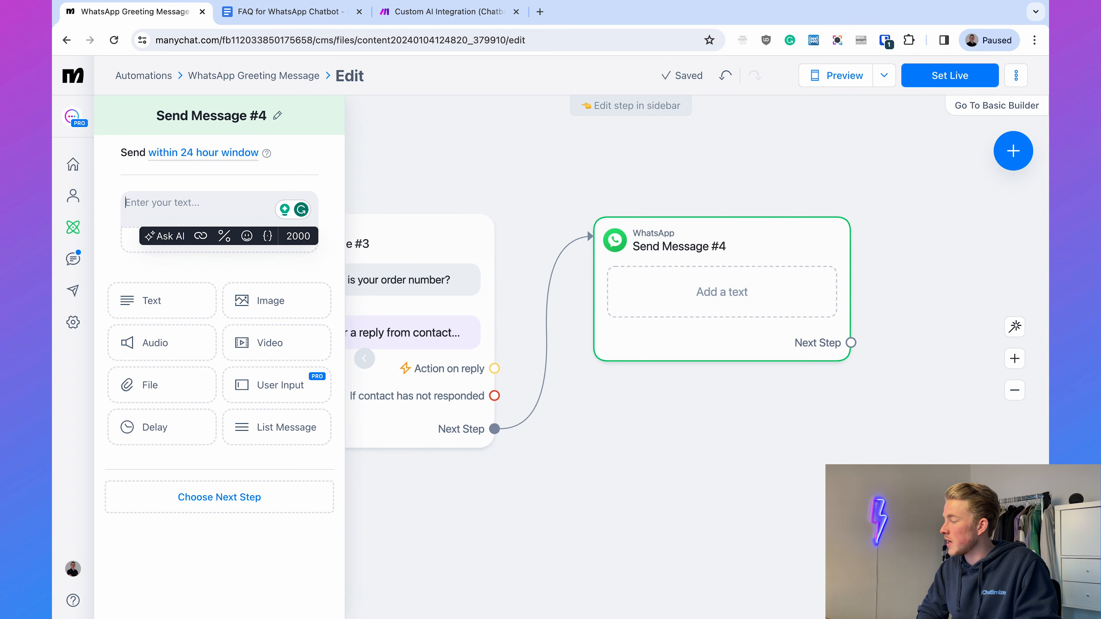
- Fill the new message with "Thank you! One of your agents will contact you as soon as possible about the status of your order."
key(super+Tab)
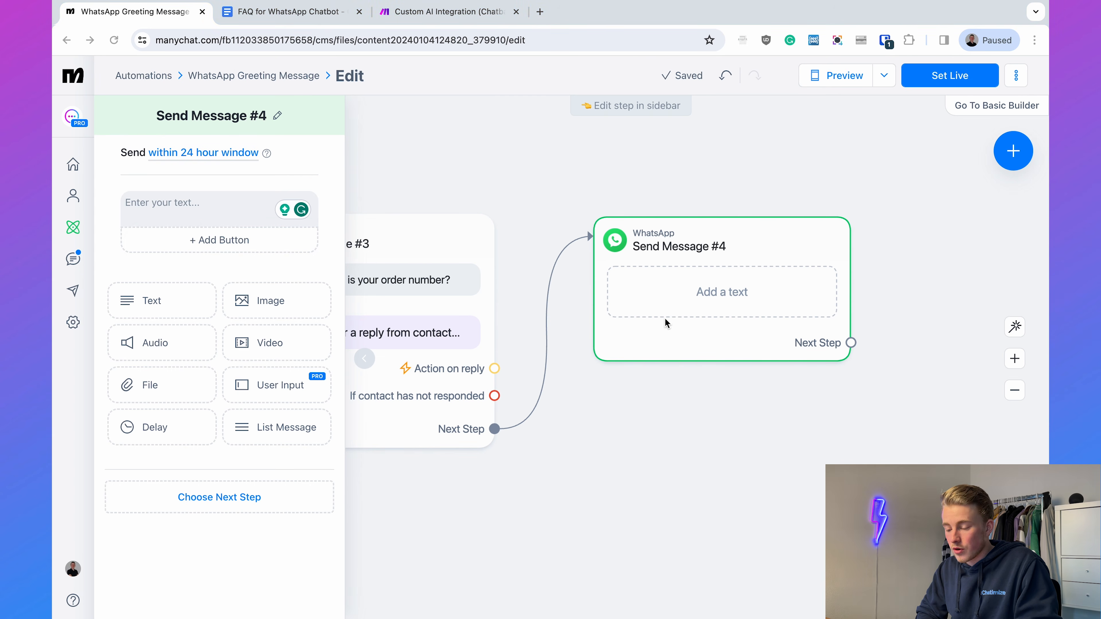
click(137, 211)
text(Thank you! One of your agents will contact you as soon as possible over the status of your order.)
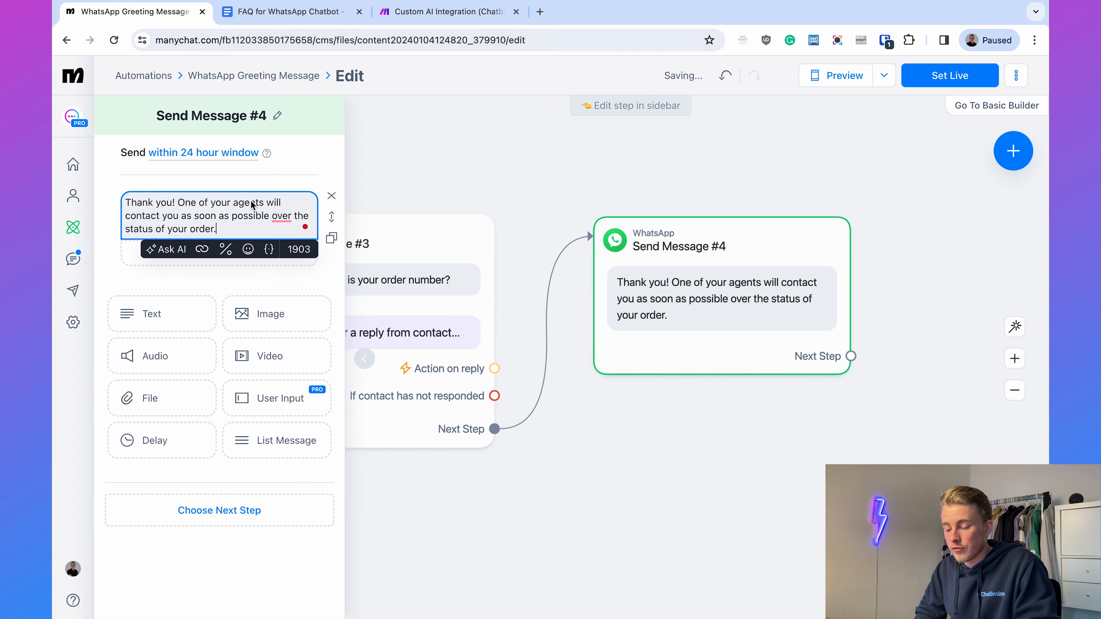
mouse_move(284, 221)
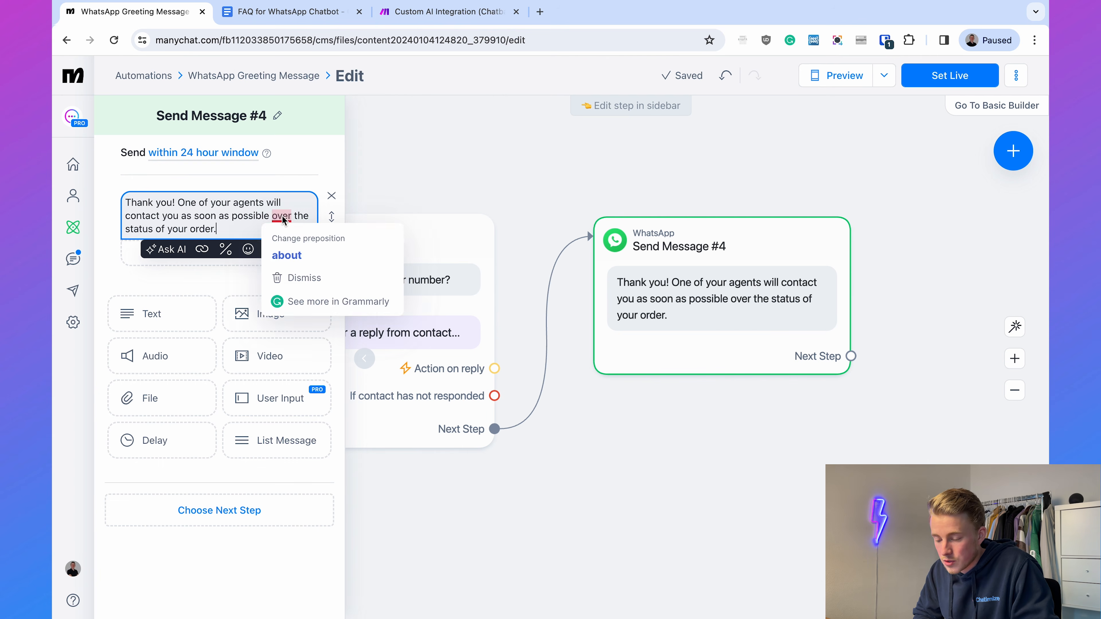
click(287, 253)
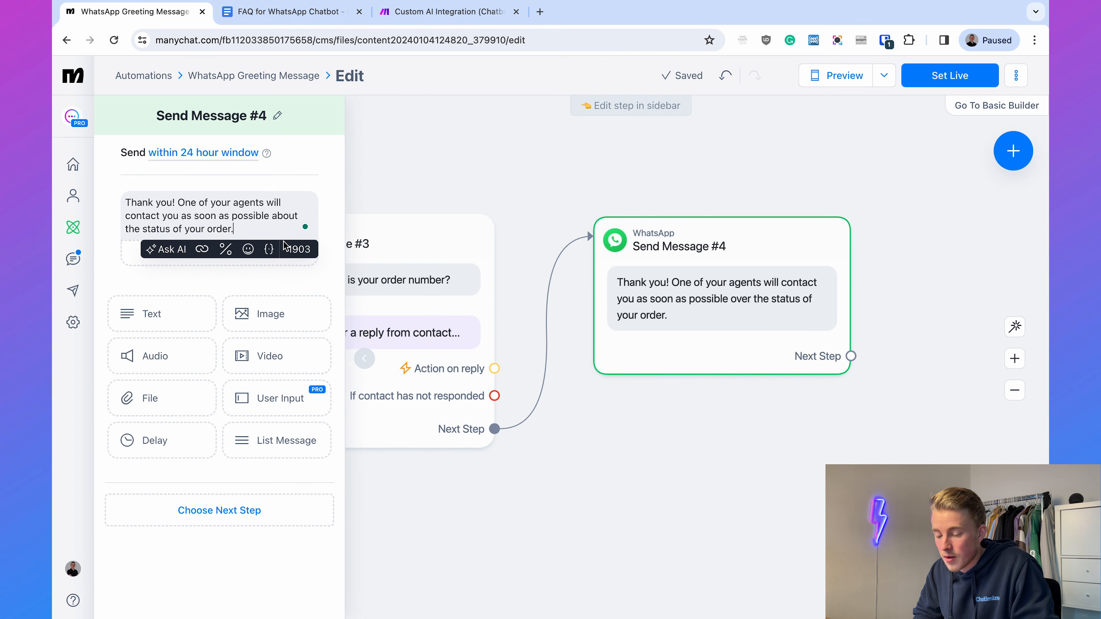
- Link the thank-you message to a new Actions block with the Live Chat action "Mark conversation as Open"
click(692, 176)
drag(692, 176, 458, 182)
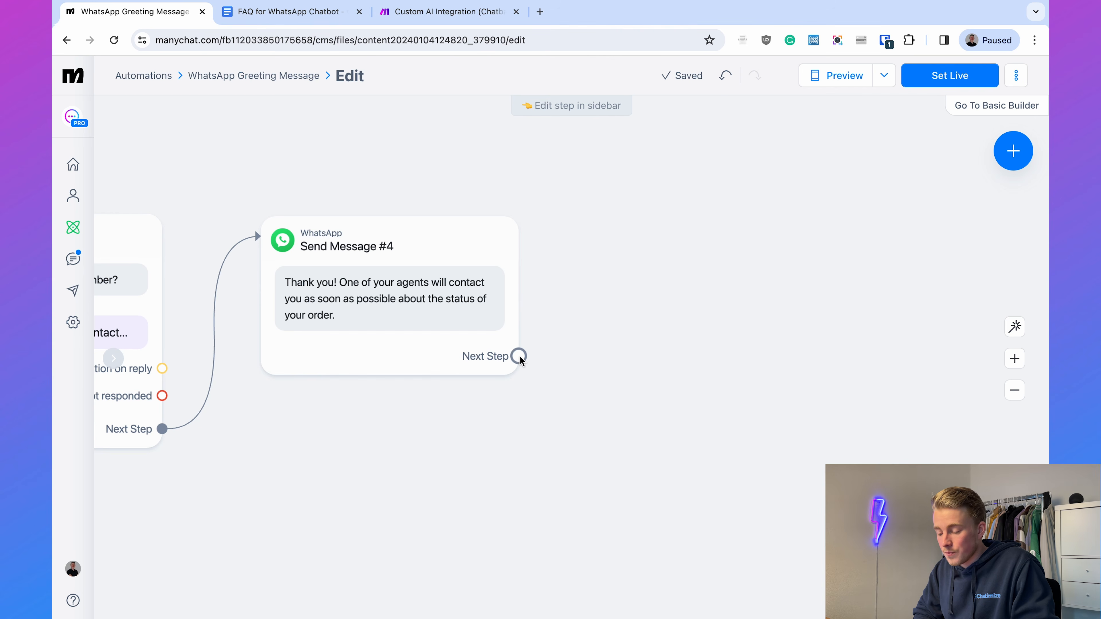
drag(519, 356, 598, 224)
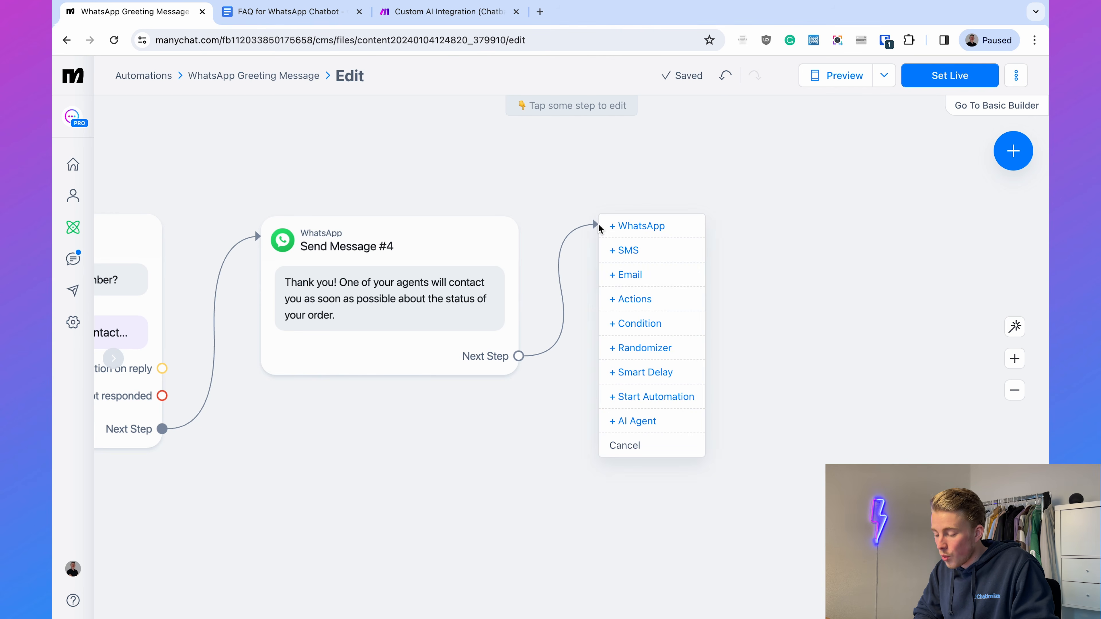
click(642, 299)
click(255, 192)
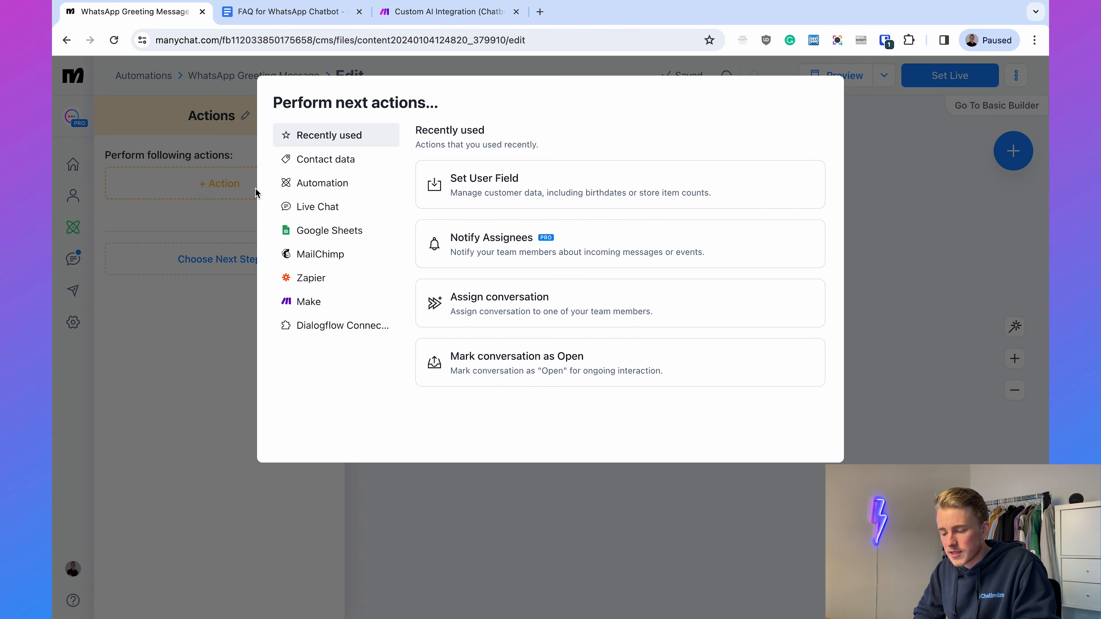
click(297, 209)
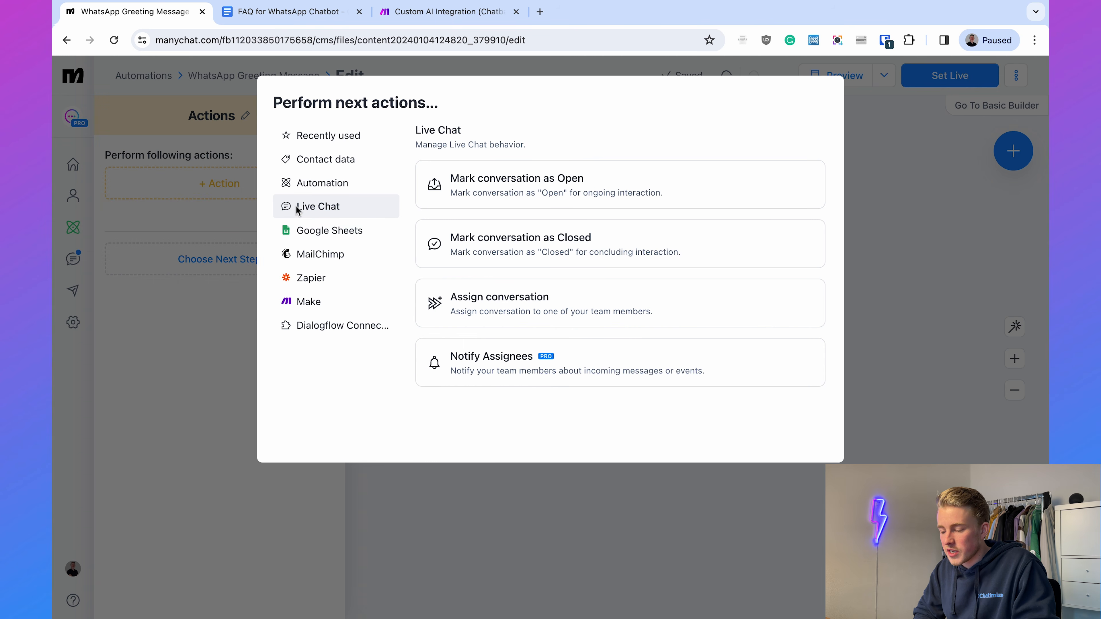
click(481, 187)
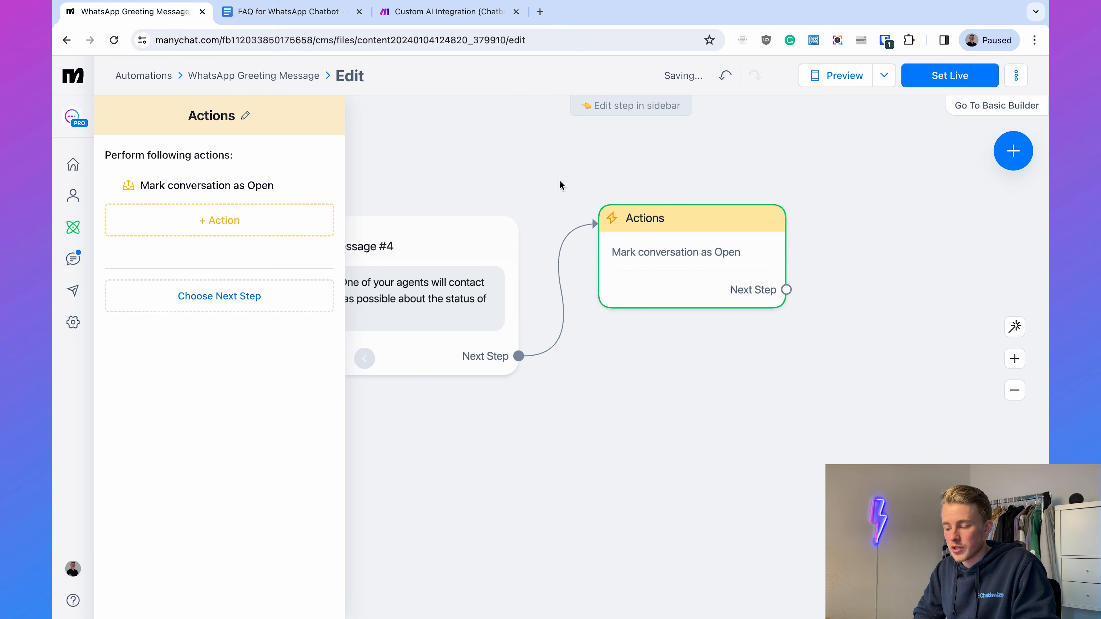
- Add the Live Chat action "Assign conversation" to the Actions block and assign it to the first listed agent
click(630, 239)
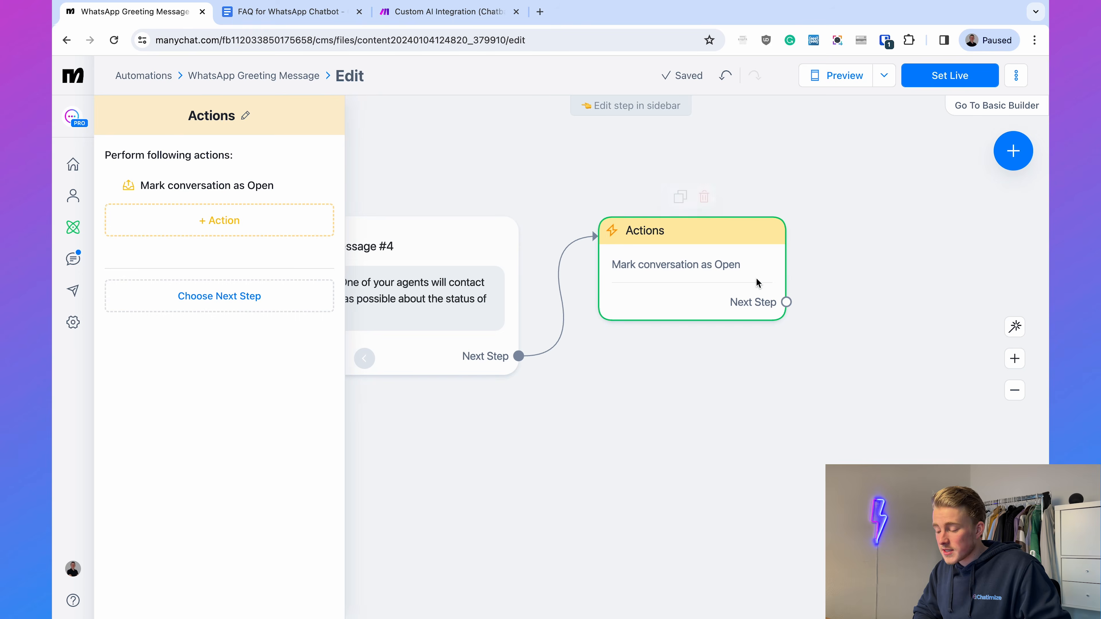
click(274, 218)
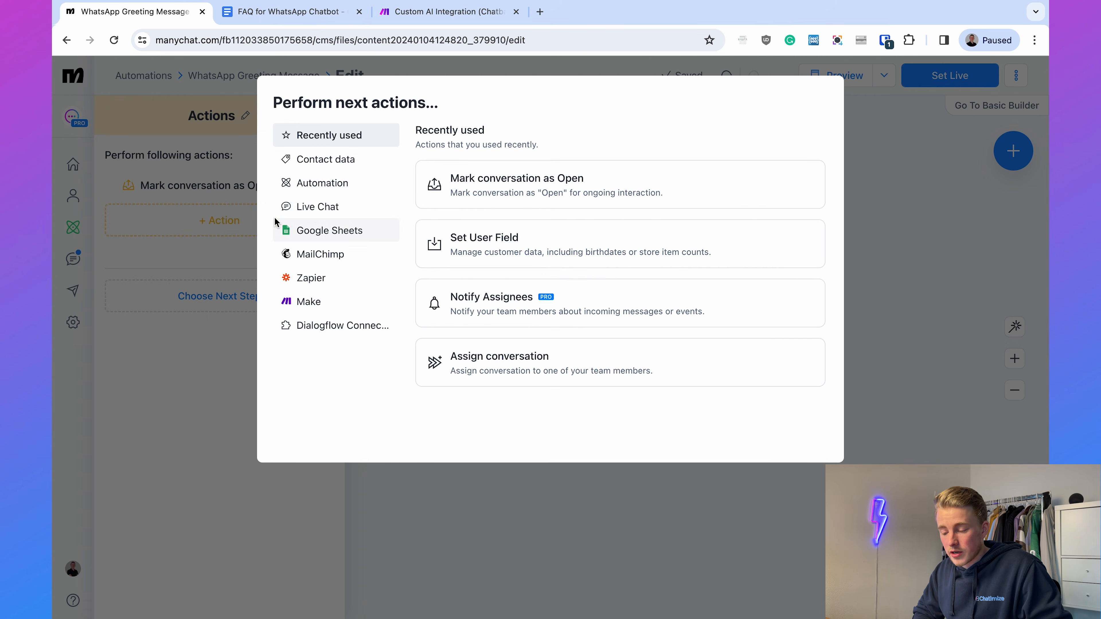
click(313, 208)
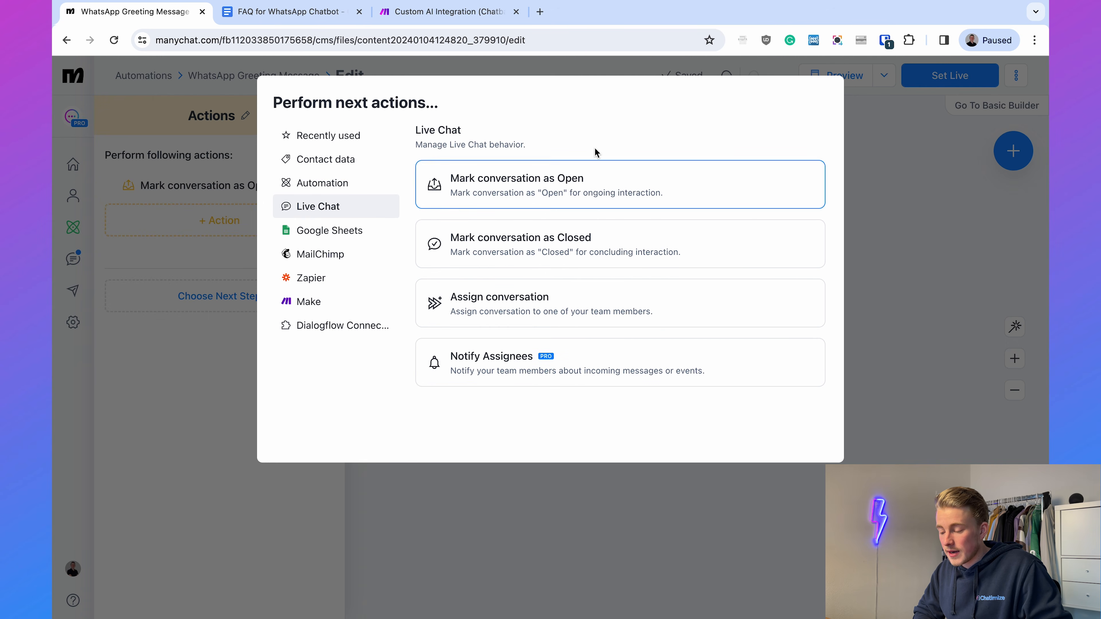
click(471, 309)
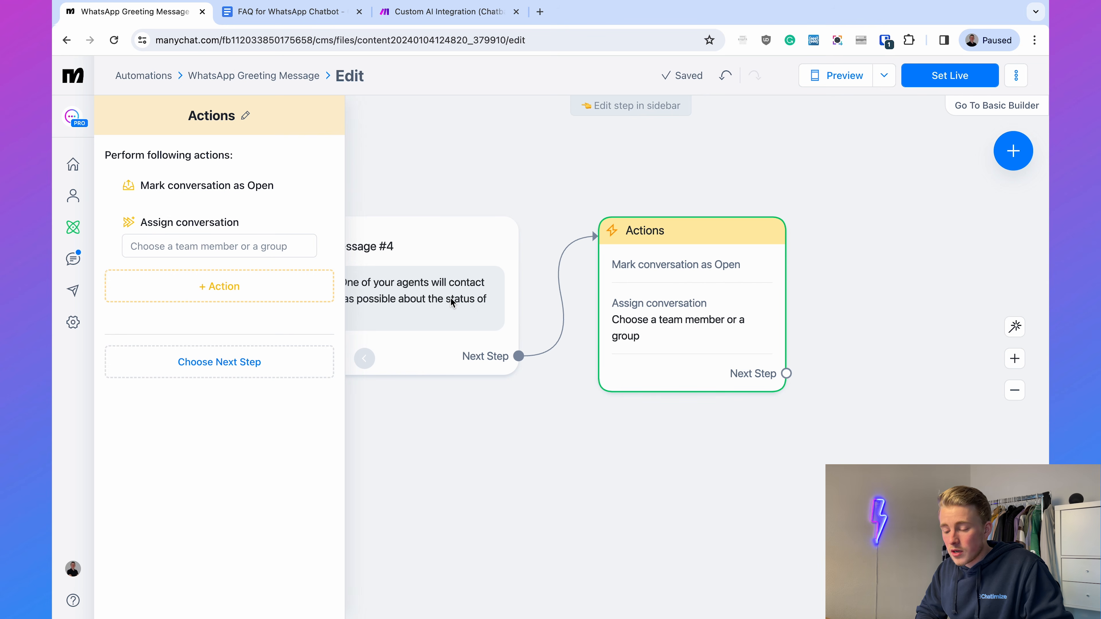
click(246, 247)
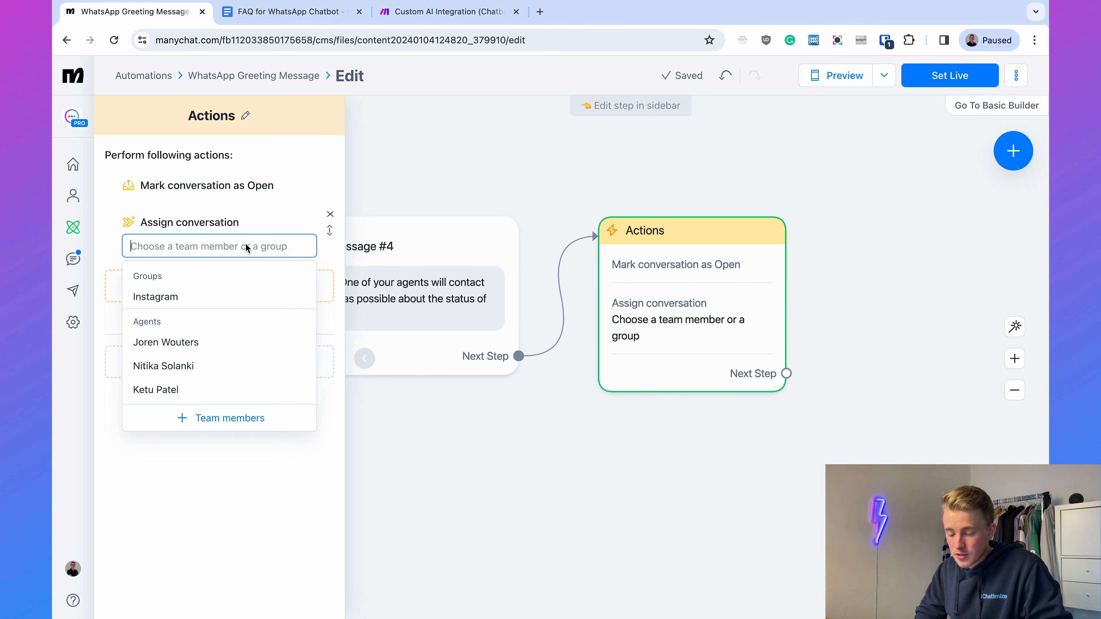
click(172, 342)
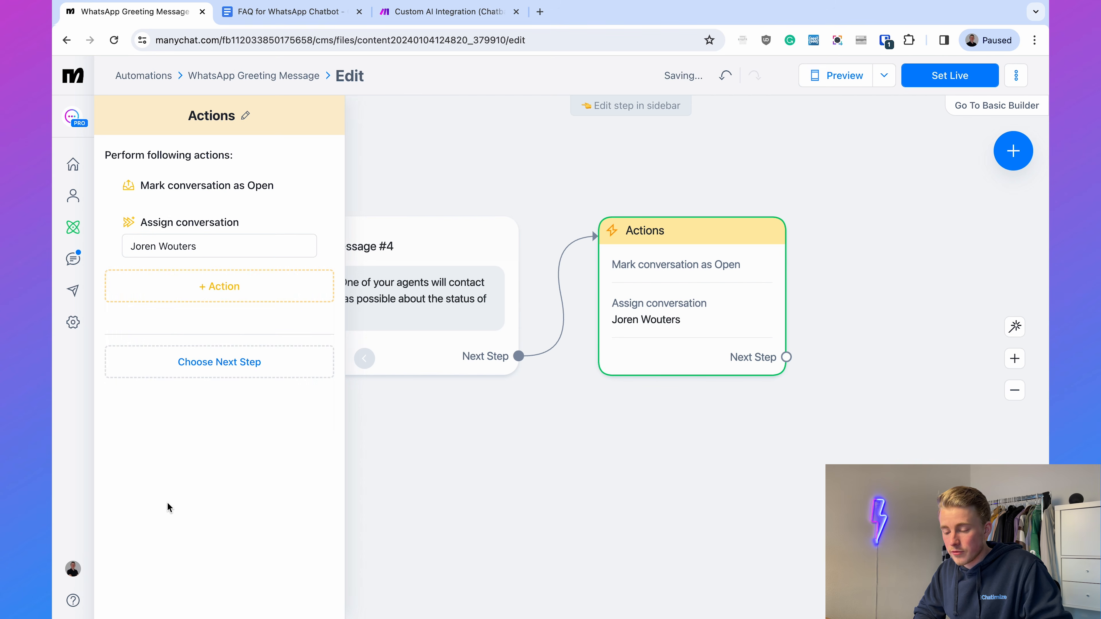
- Add a Notify Assignees action and limit its e-mail notification to the assigned agent instead of the whole team
click(224, 283)
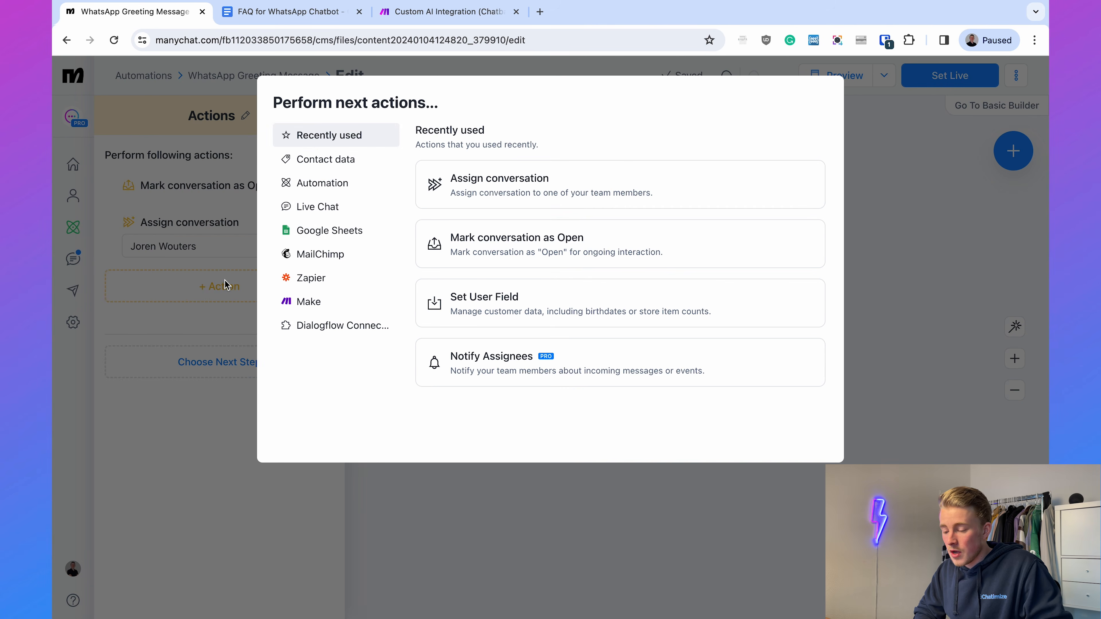
click(330, 208)
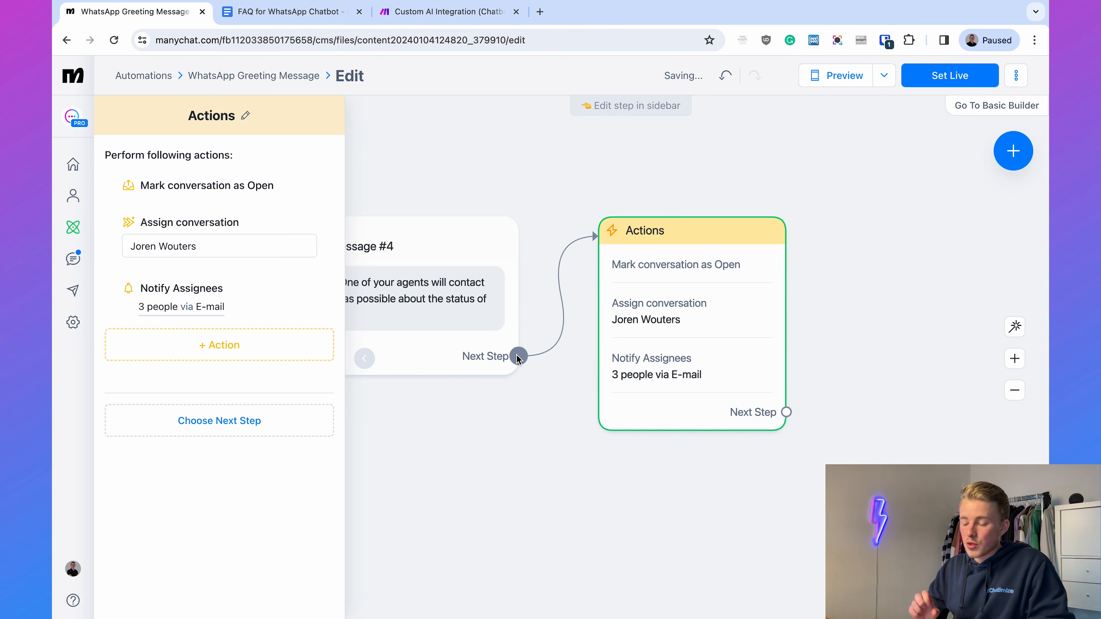
click(202, 305)
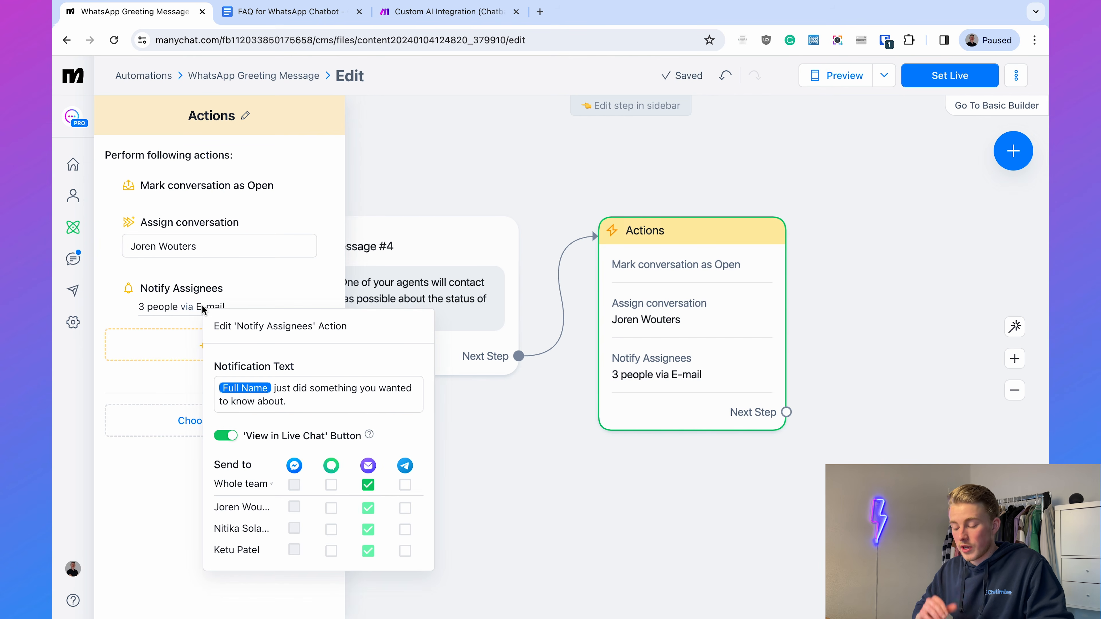
click(369, 485)
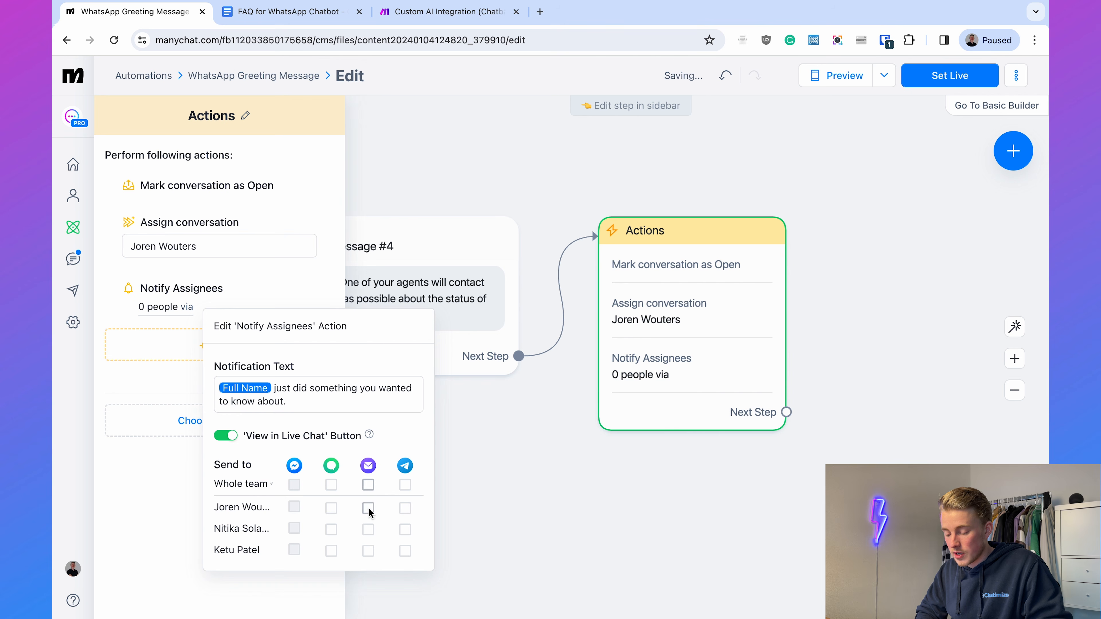
click(369, 510)
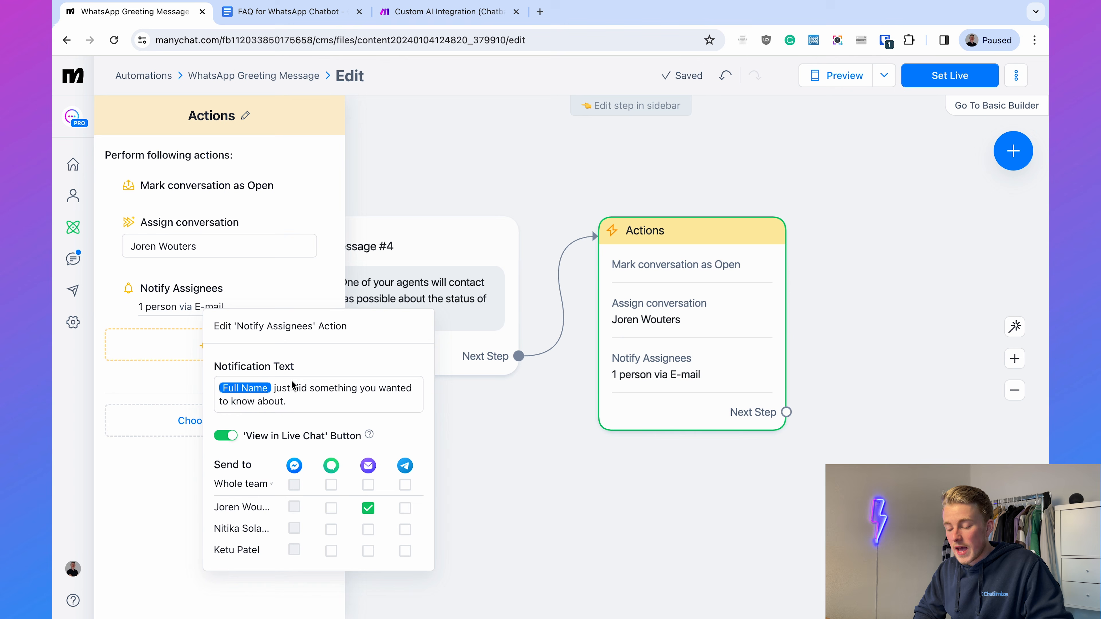
- Replace the notification text with "Someone has a question about the status of their order. Email: {Email} Order number: {Order Number}"
drag(215, 366, 322, 368)
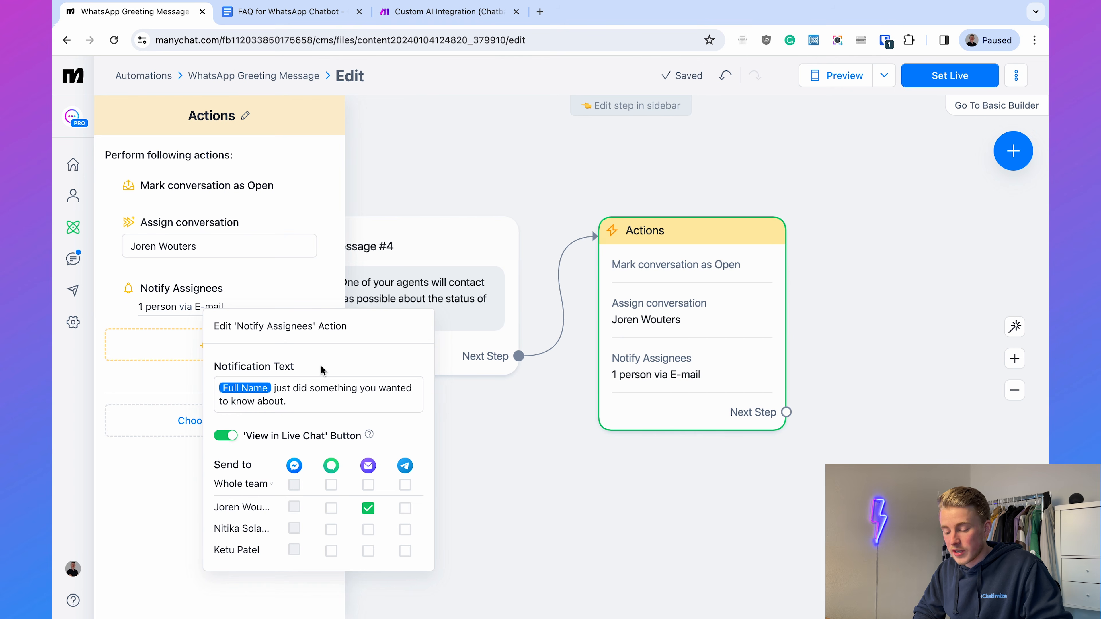
click(317, 398)
key(super+a)
key(BackSpace)
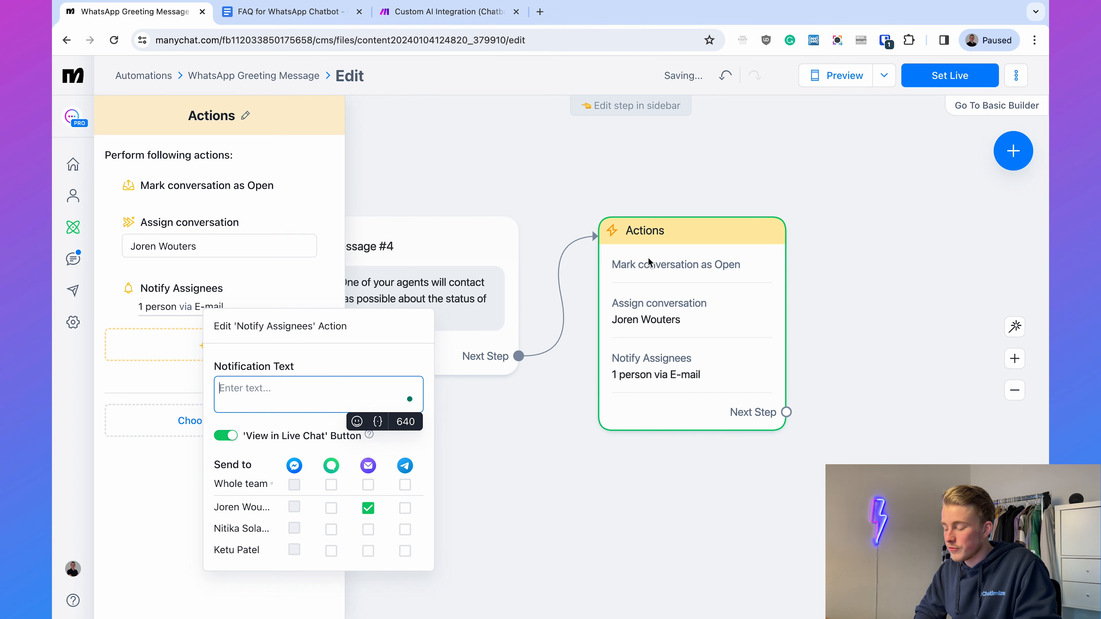
key(super+Tab)
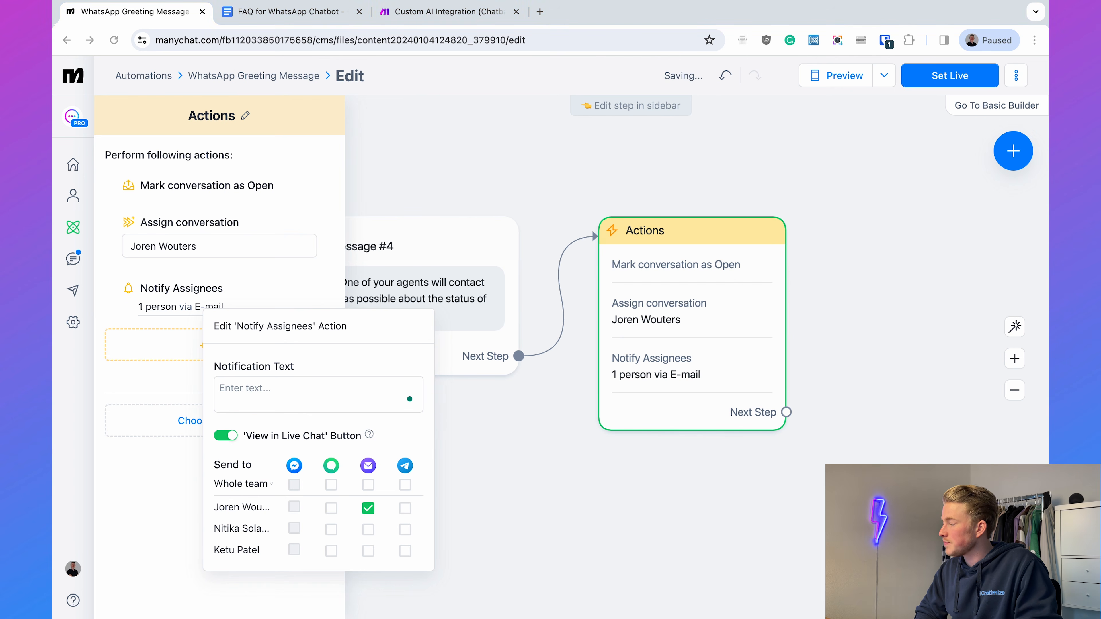
click(334, 387)
text(Someone has a question about the status of their order. Email: {Email} Order number: {Order Number})
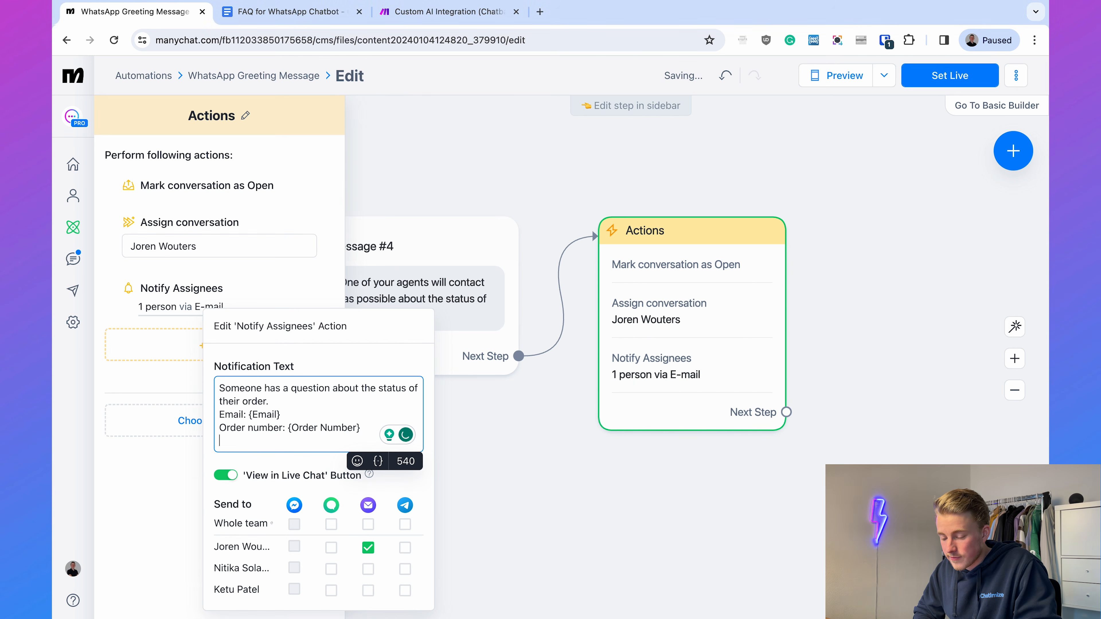
key(BackSpace)
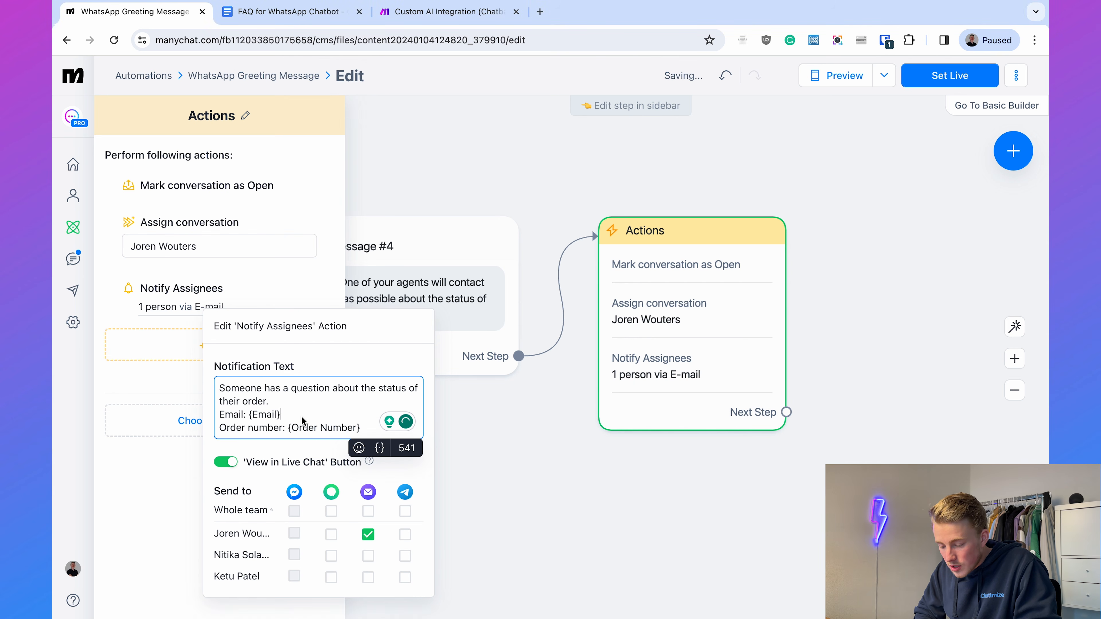
- Replace the {Email} and {Order Number} placeholders in the notification text with the Email system field and the Order Number custom user field
key(BackSpace)
key(BackSpace)
key(BackSpace)
key(BackSpace)
key(BackSpace)
key(BackSpace)
key(BackSpace)
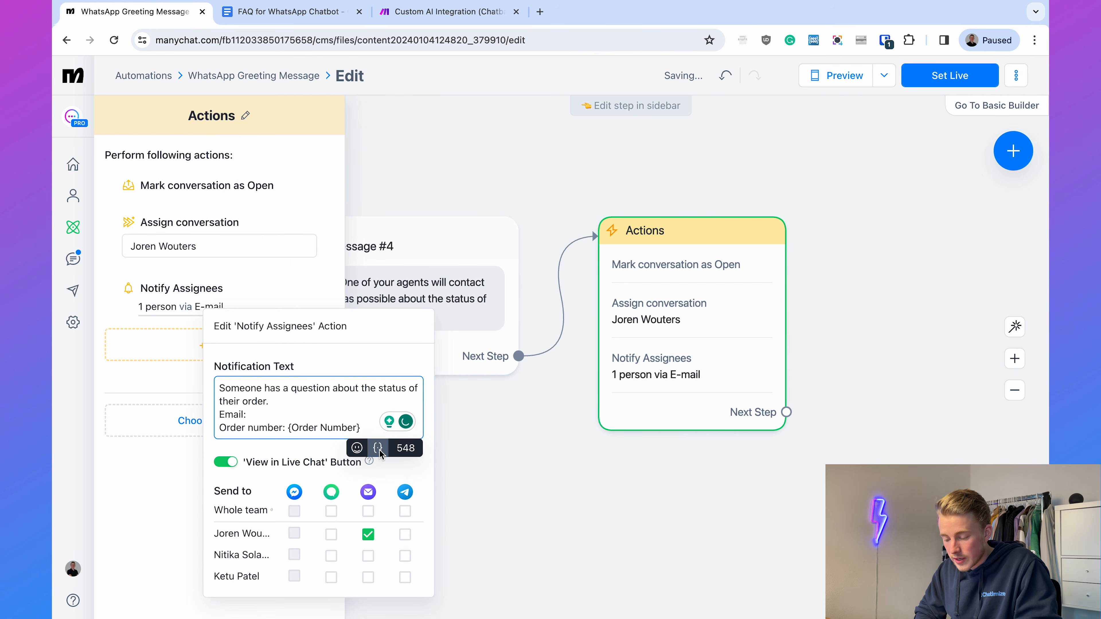
text({)
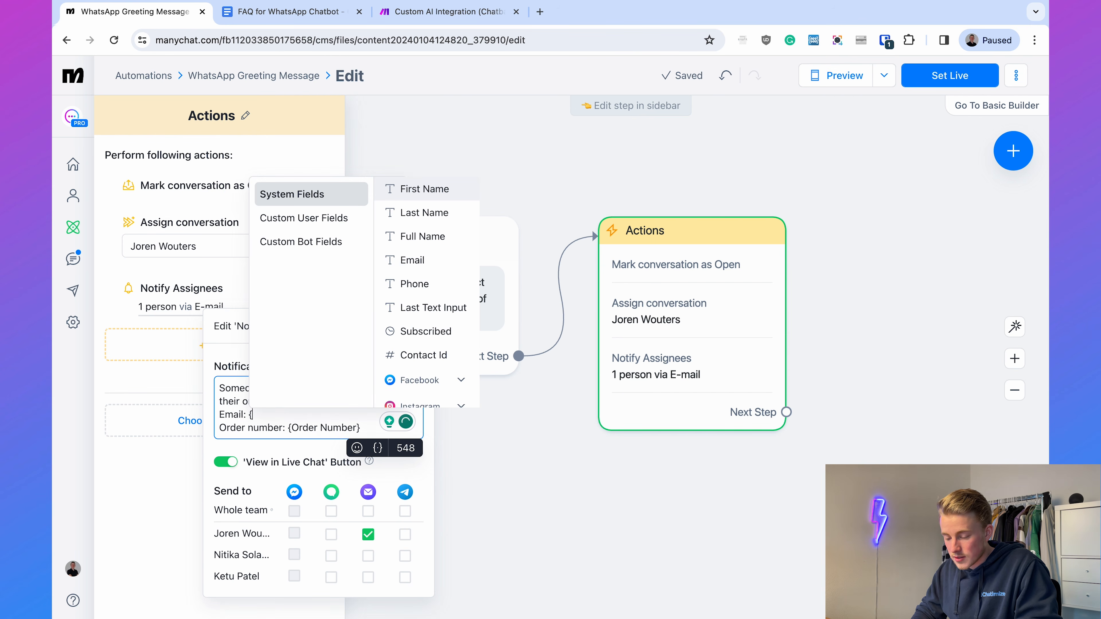
text(email)
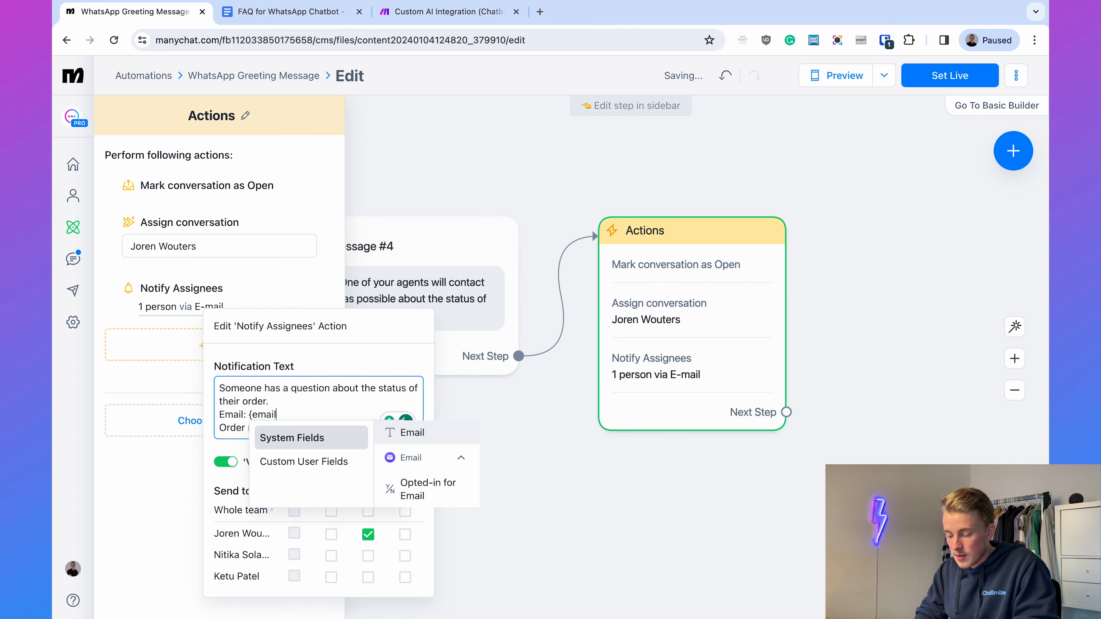
click(409, 436)
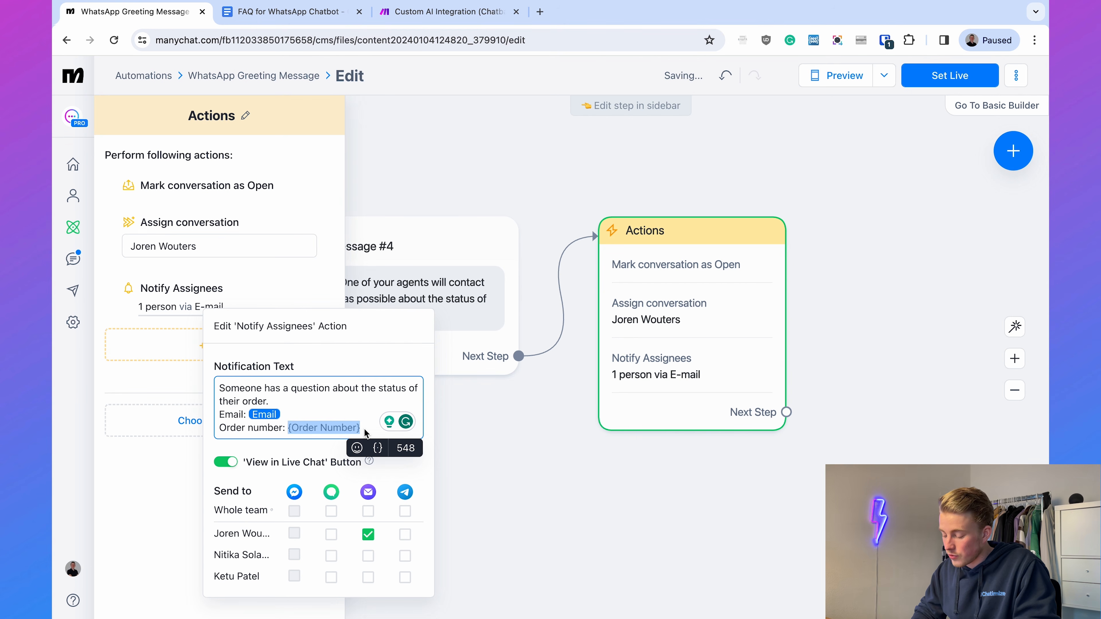
text({order)
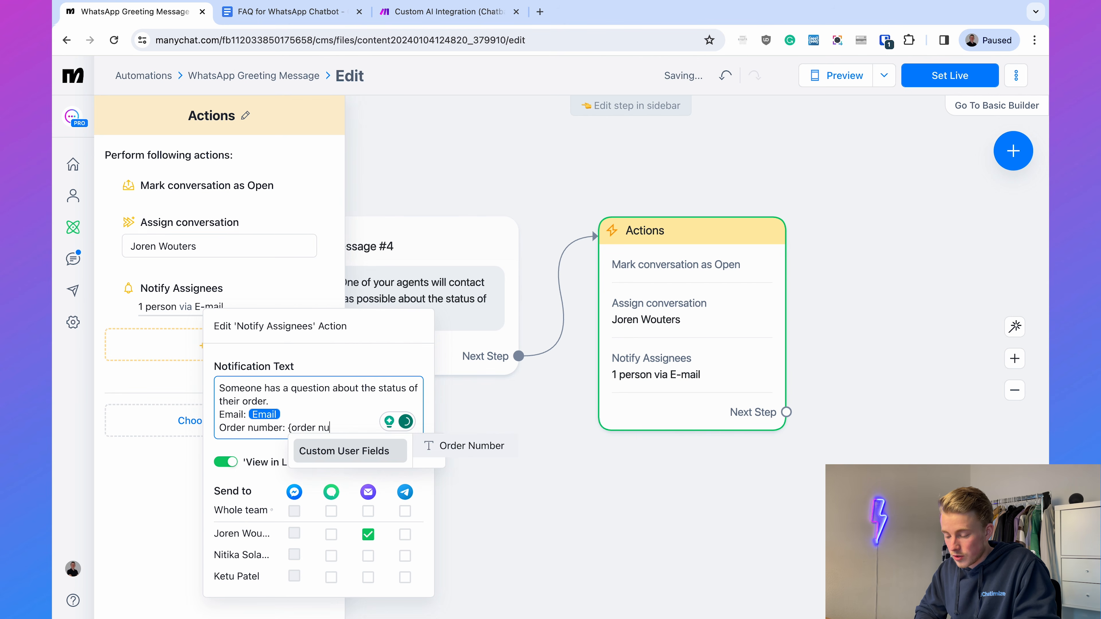
click(487, 446)
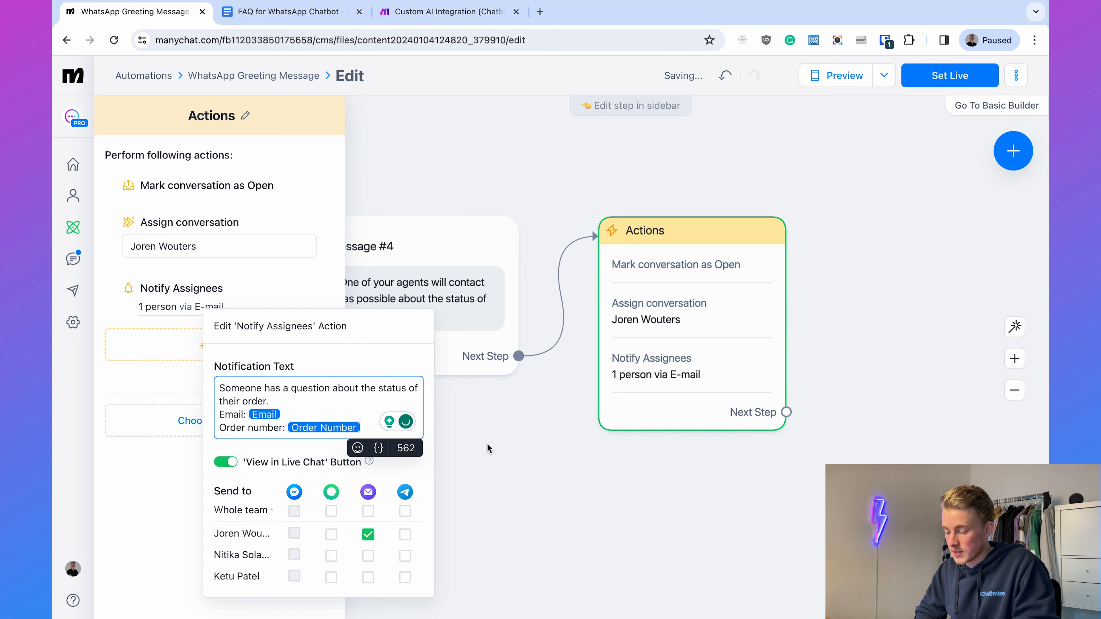
- Close the notification settings and set the WhatsApp Greeting Message automation live
click(516, 452)
click(765, 147)
scroll(764, 146, down, 5)
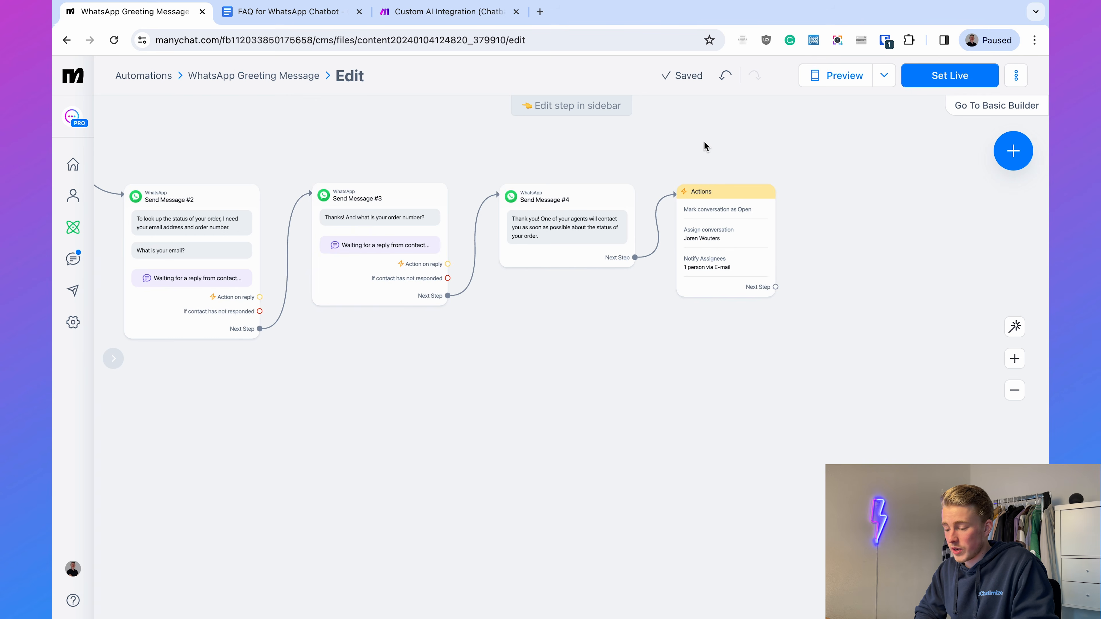
drag(574, 134, 898, 276)
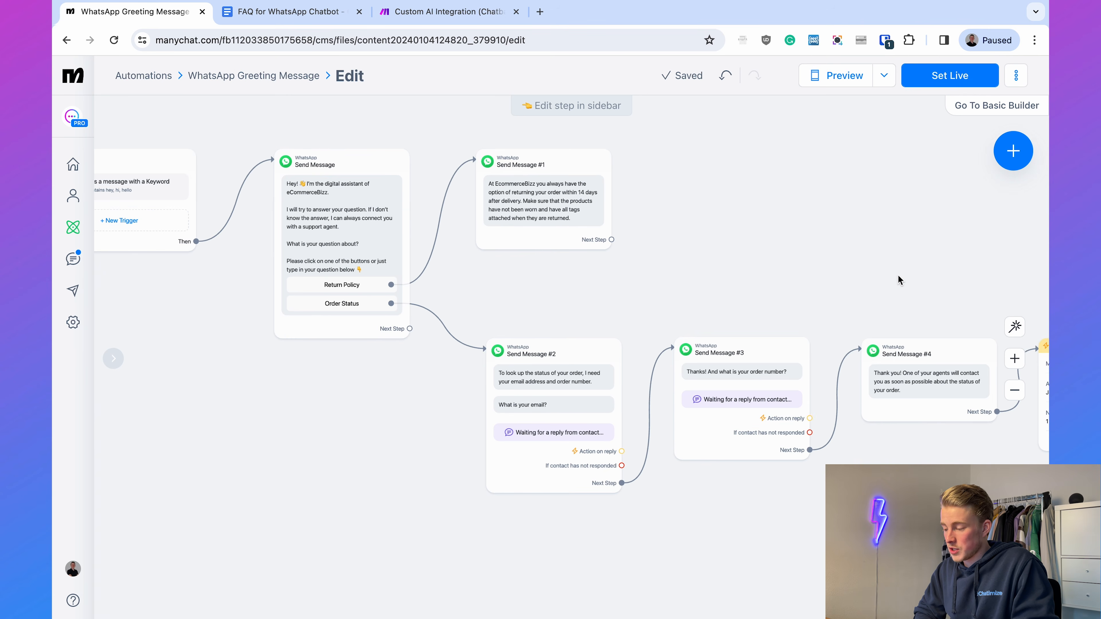
click(927, 80)
drag(797, 265, 923, 310)
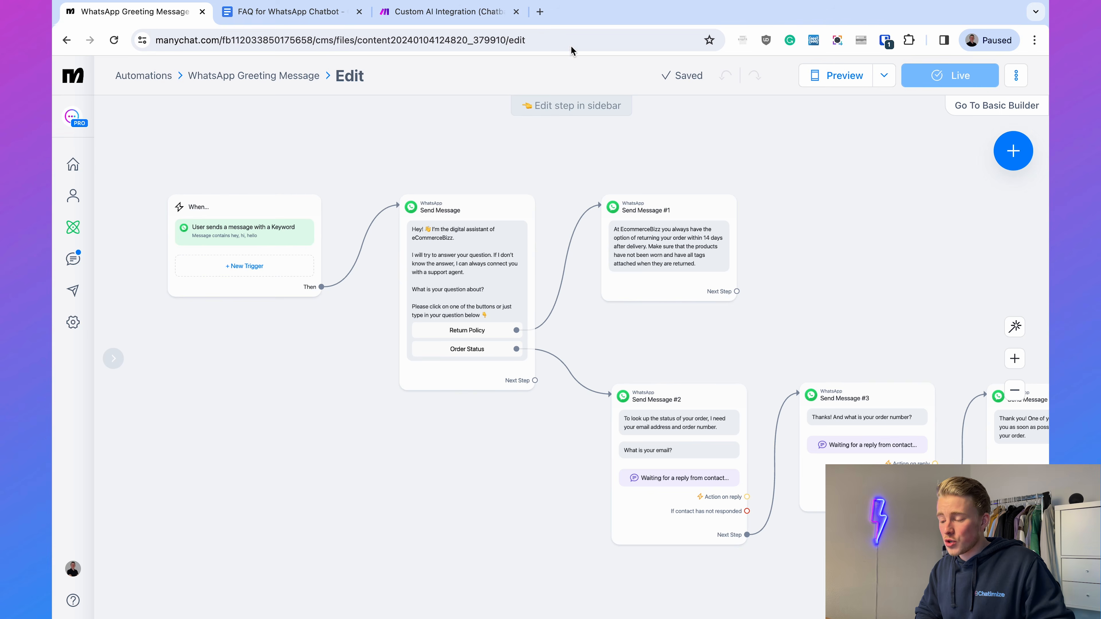
- Open chatimize.com/cb in a new browser tab beside the Manychat tab and open Test Chatbot in Chatbase
click(547, 12)
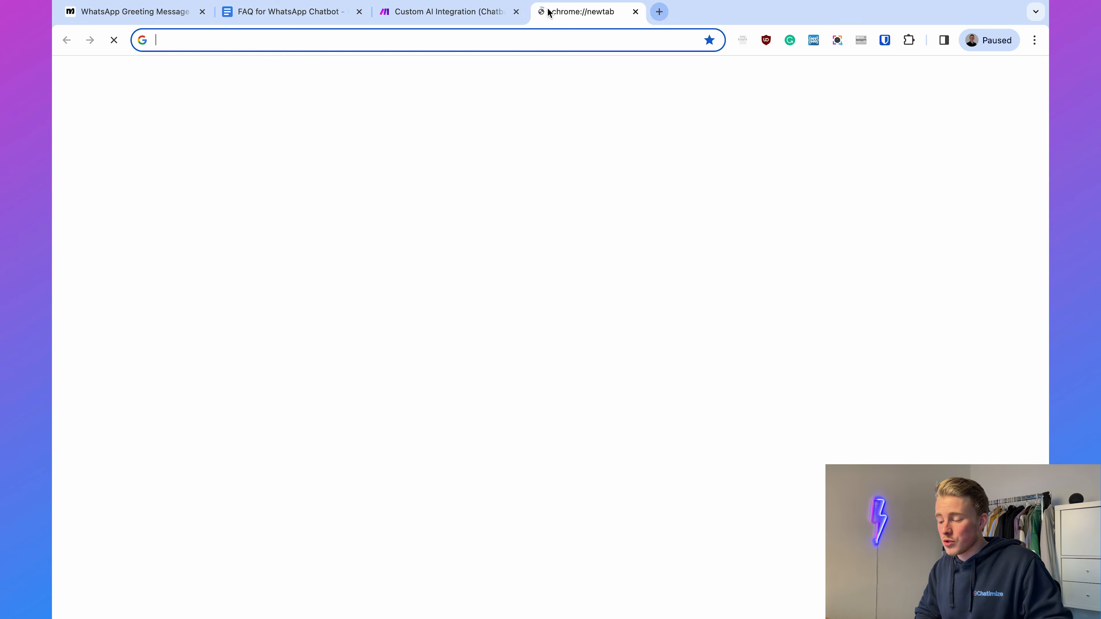
drag(549, 12, 307, 13)
text(chatimize.c)
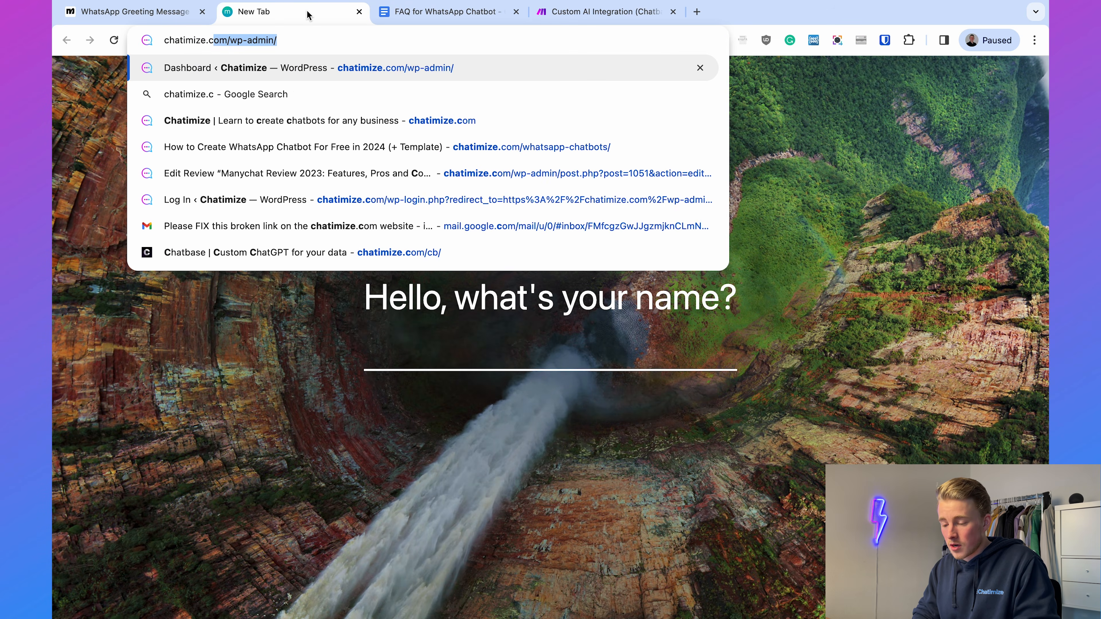
text(om/cb)
key(Return)
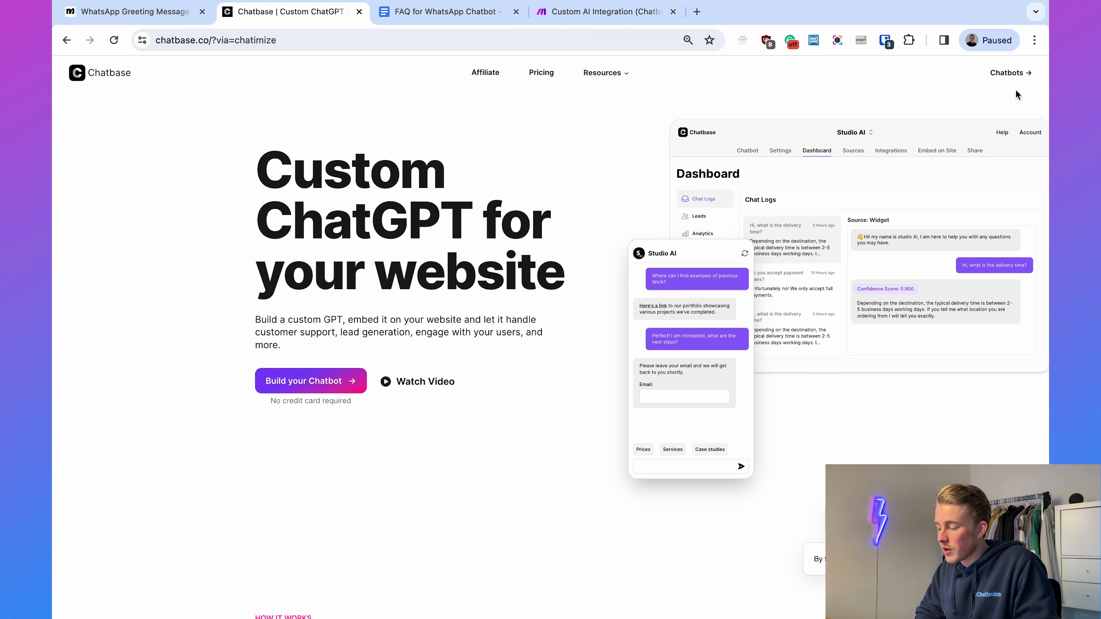
click(1002, 74)
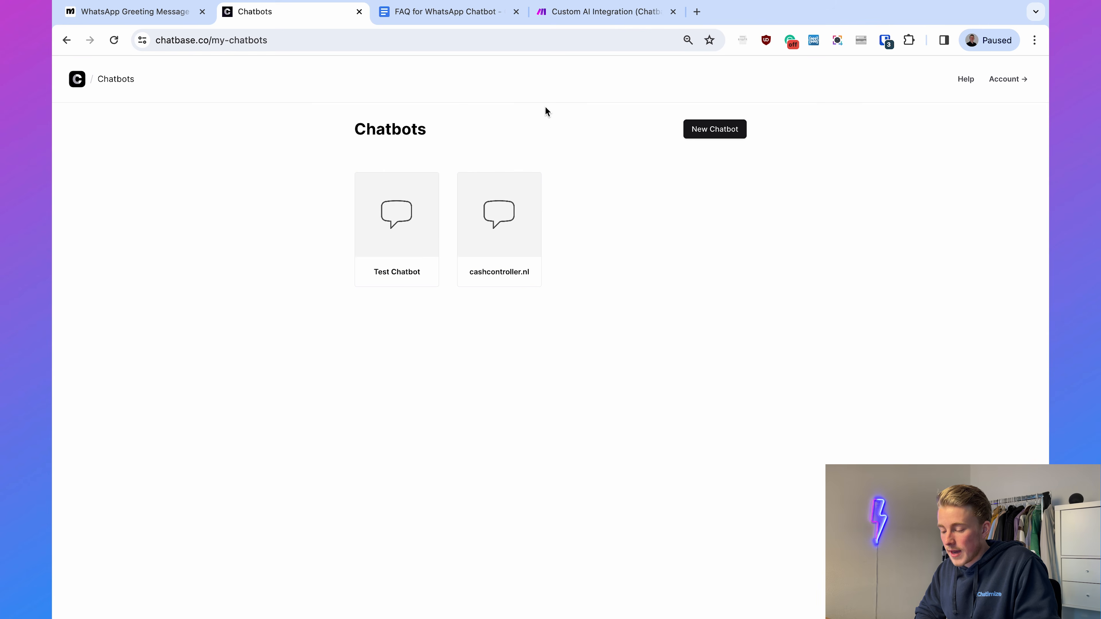
click(398, 211)
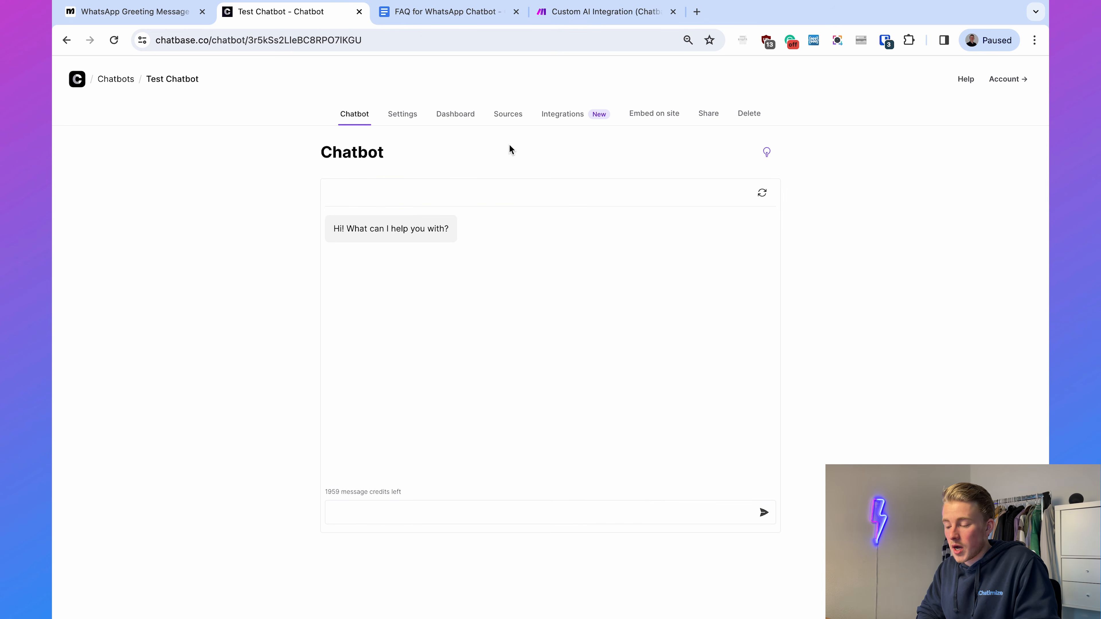
- Review the Returns, Delivery and Warranty sections of the FAQ for WhatsApp Chatbot document, and return to Test Chatbot in Chatbase
click(445, 12)
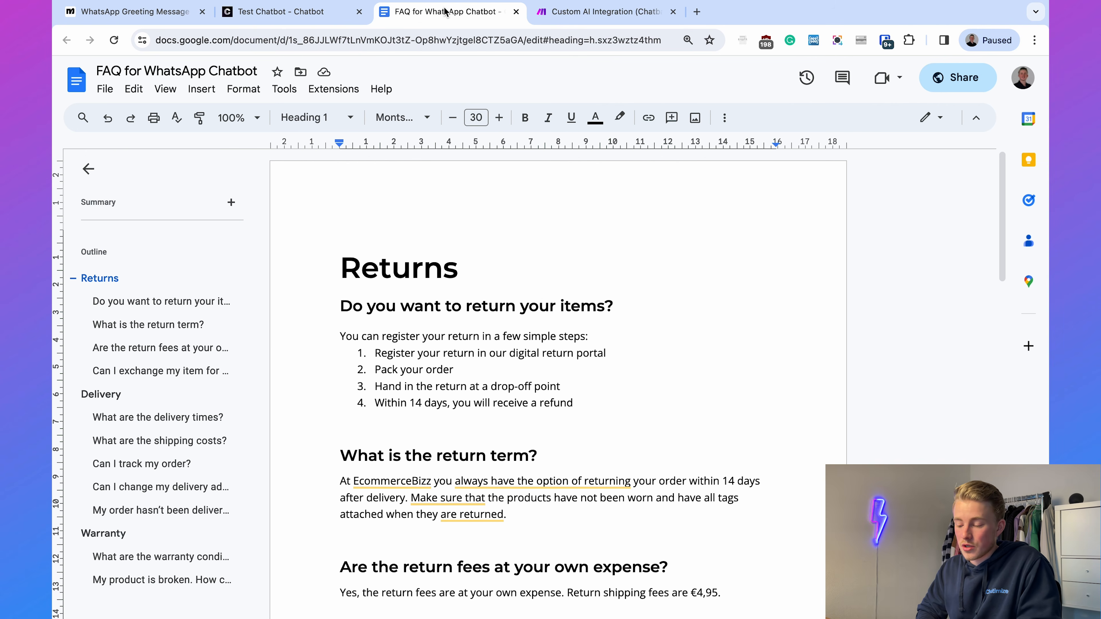
scroll(473, 382, down, 10)
click(343, 224)
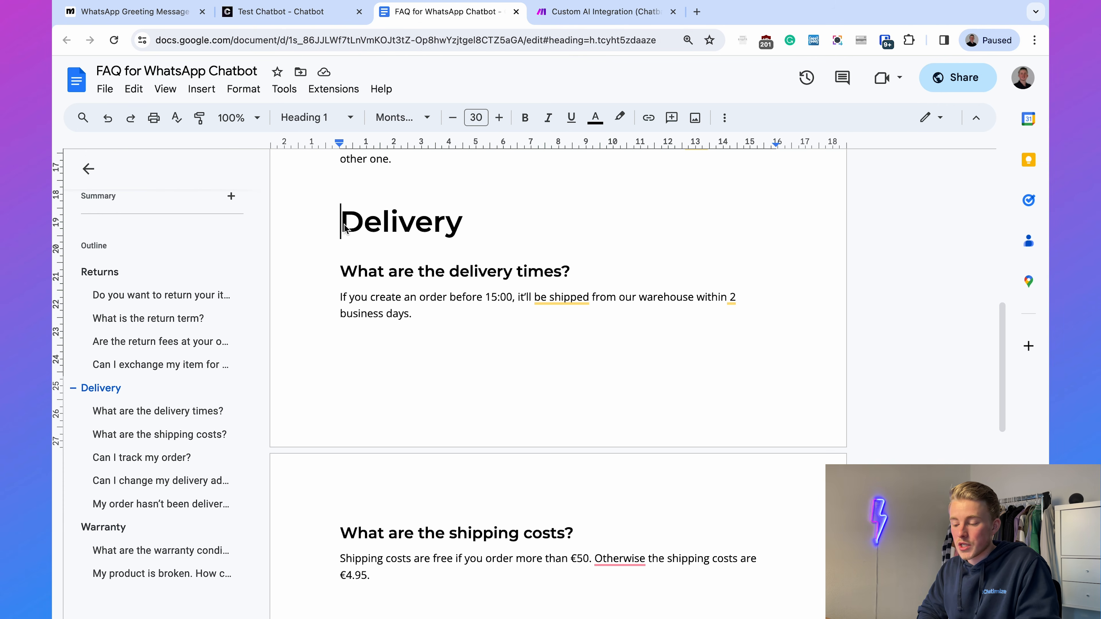
drag(343, 223, 479, 215)
click(480, 215)
scroll(499, 229, down, 15)
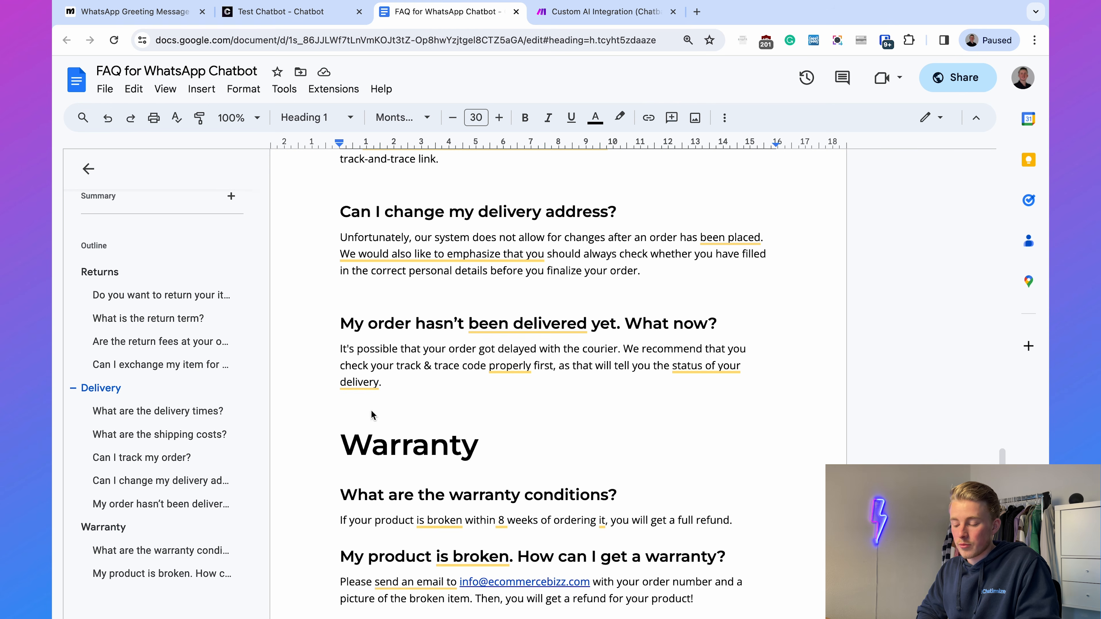
drag(343, 447, 553, 449)
click(559, 450)
scroll(559, 450, up, 20)
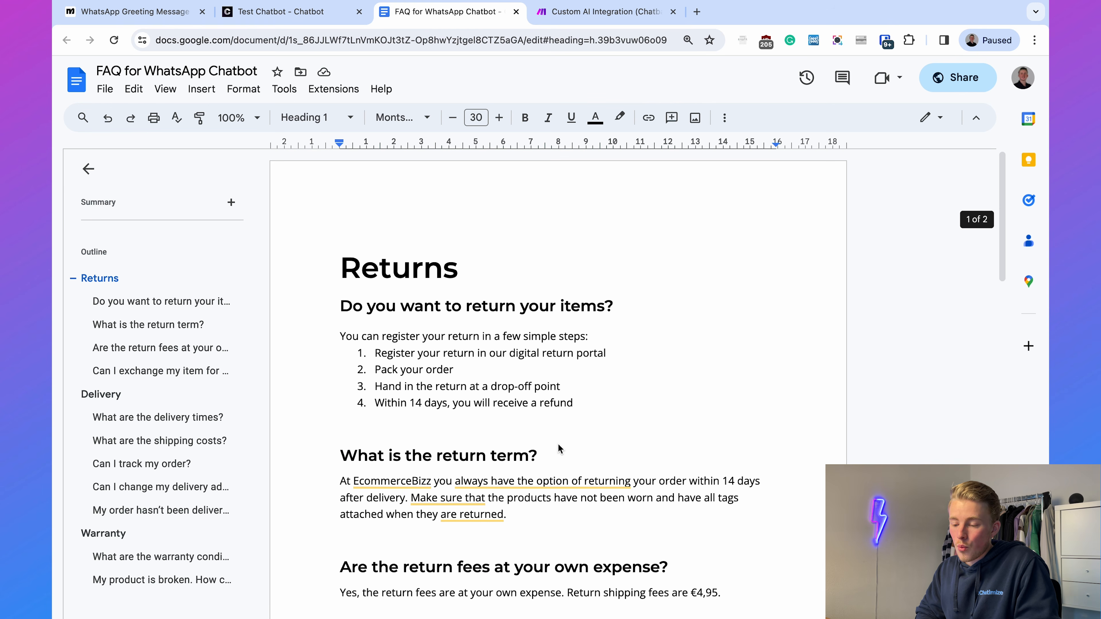
click(274, 21)
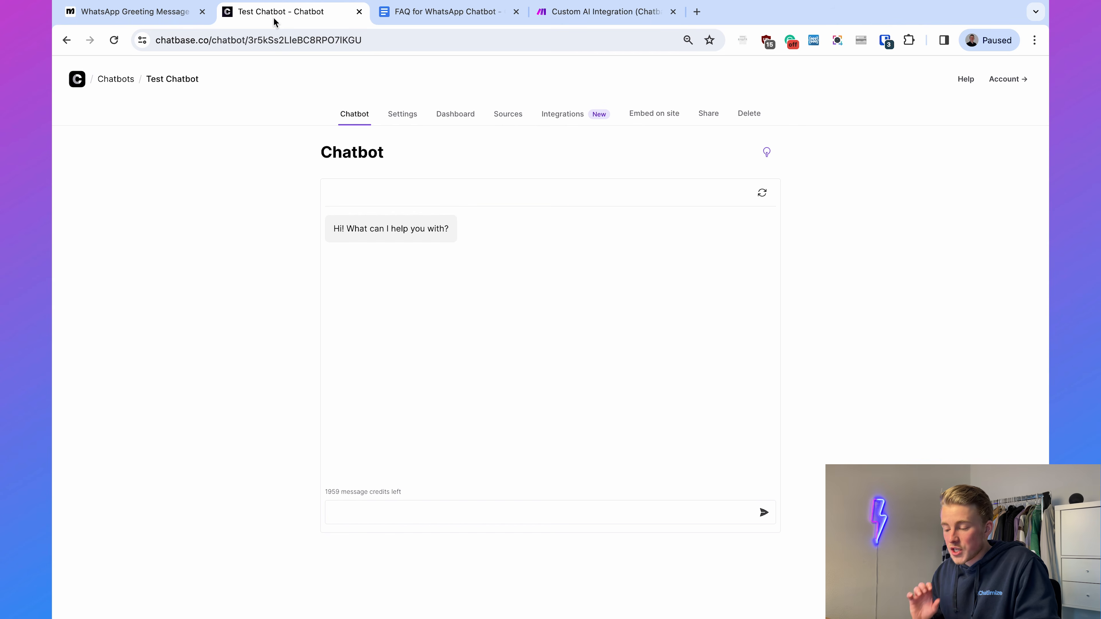
- Check the files in Test Chatbot's sources, and ask the chatbot "What are your delivery times?"
click(507, 115)
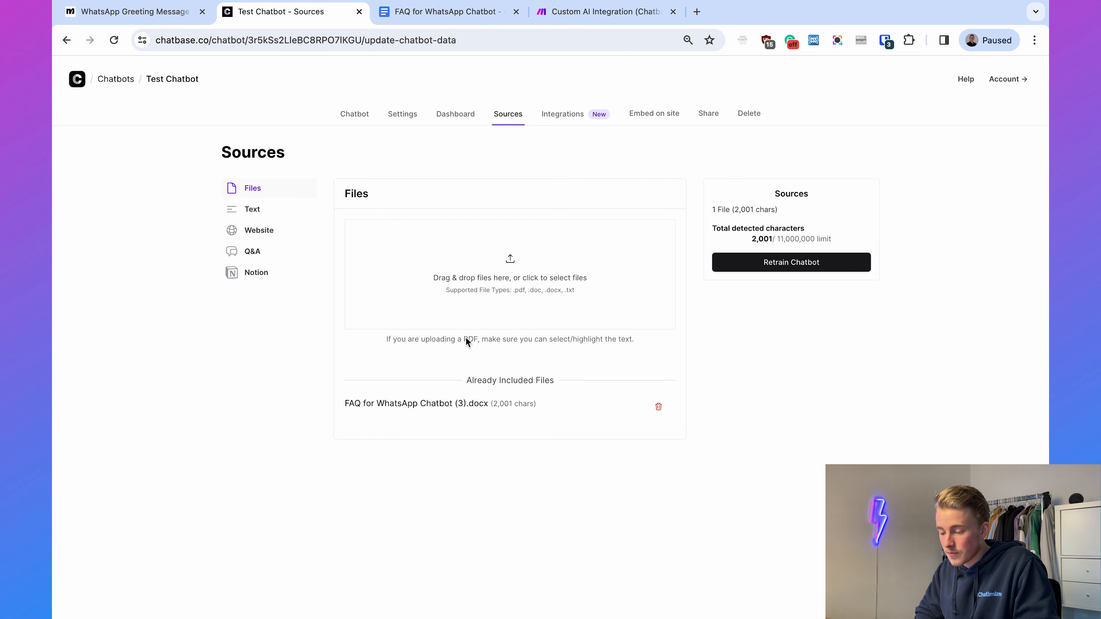
click(348, 115)
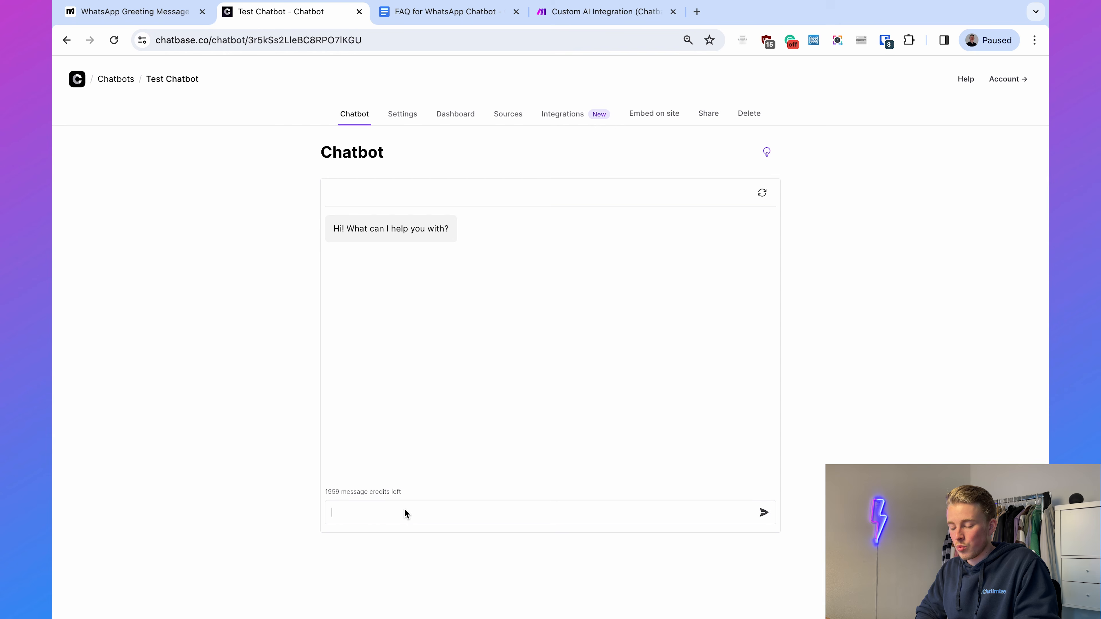
text(What are your delivery times?)
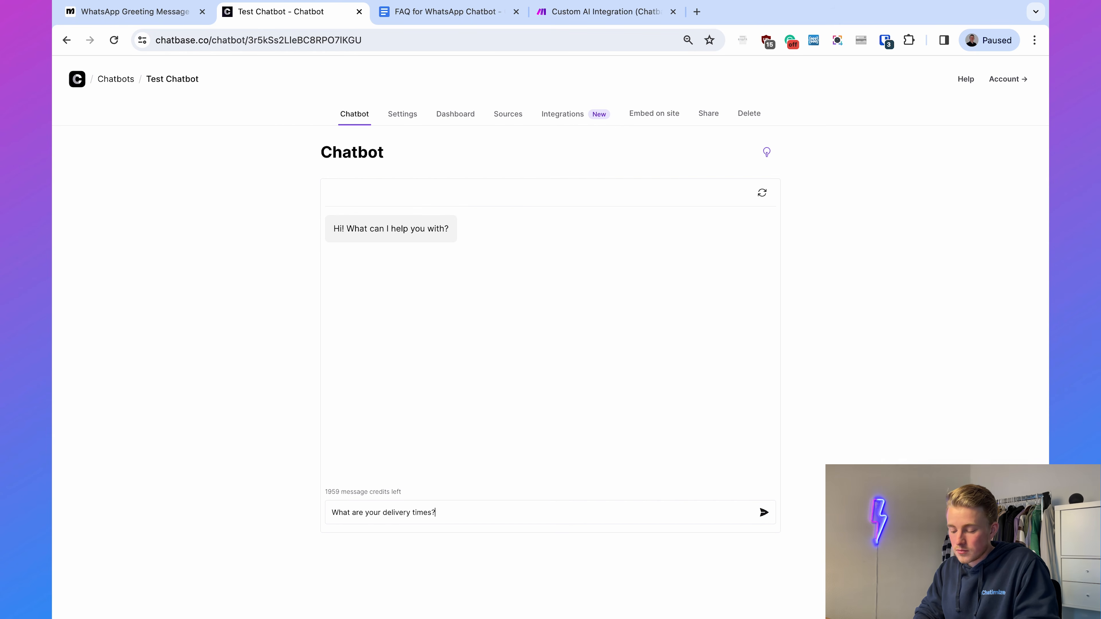
key(Return)
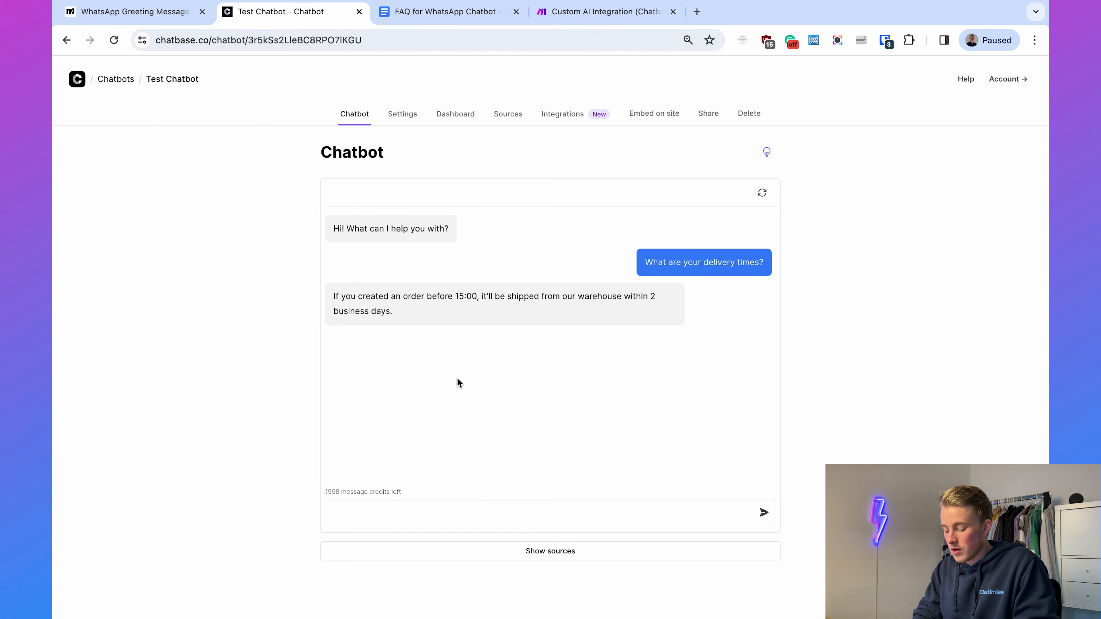
- Ask Test Chatbot the follow-up question "How can I track my order?"
text(How can )
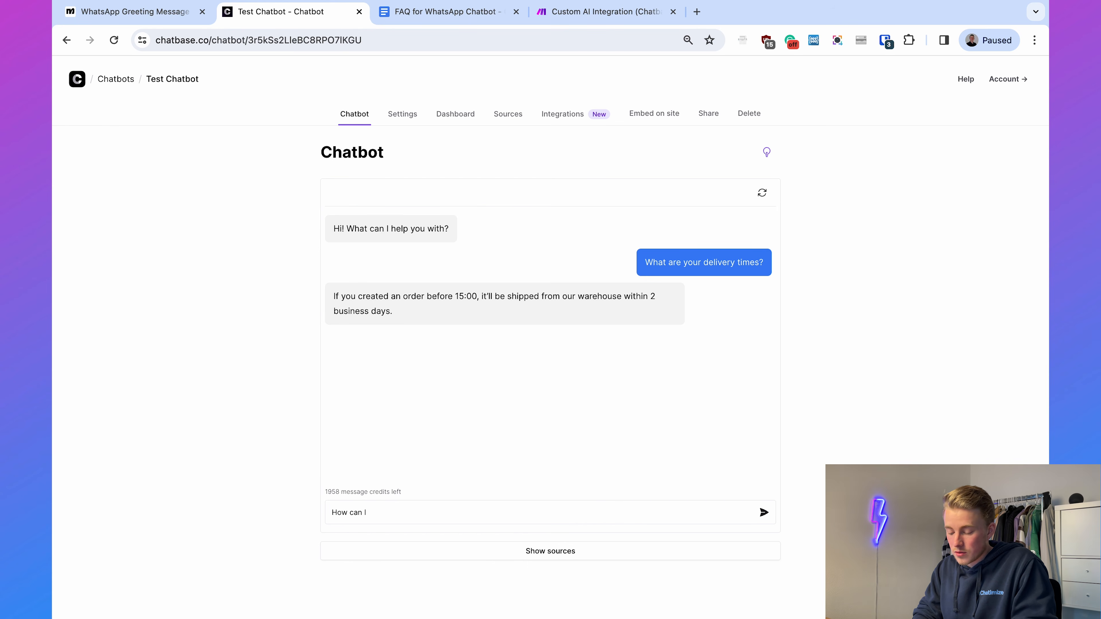
text(I track my order?)
key(Return)
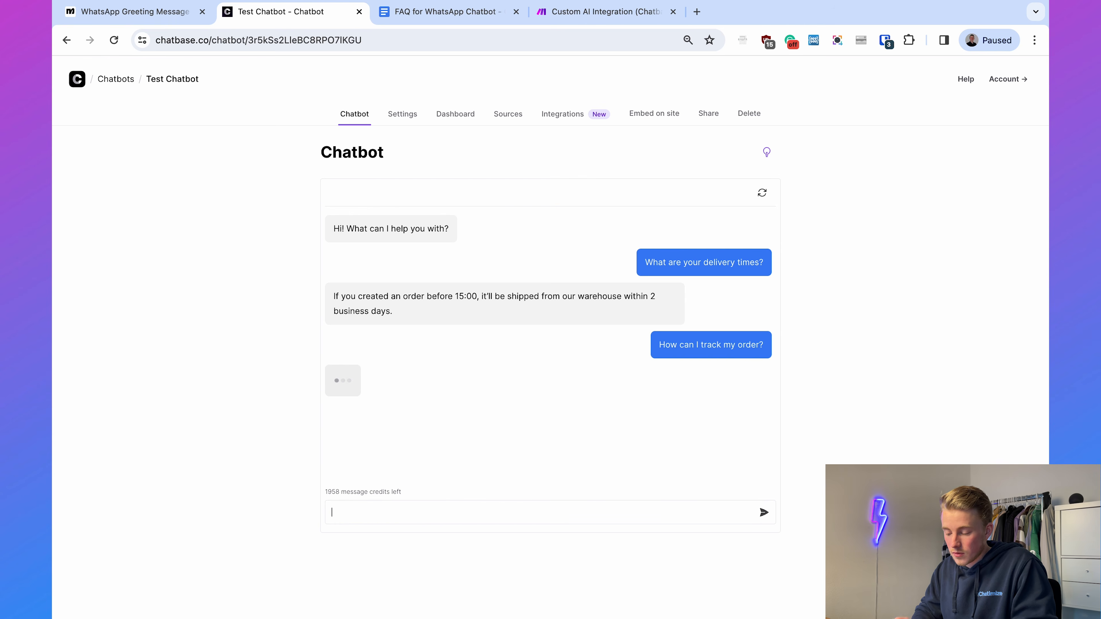
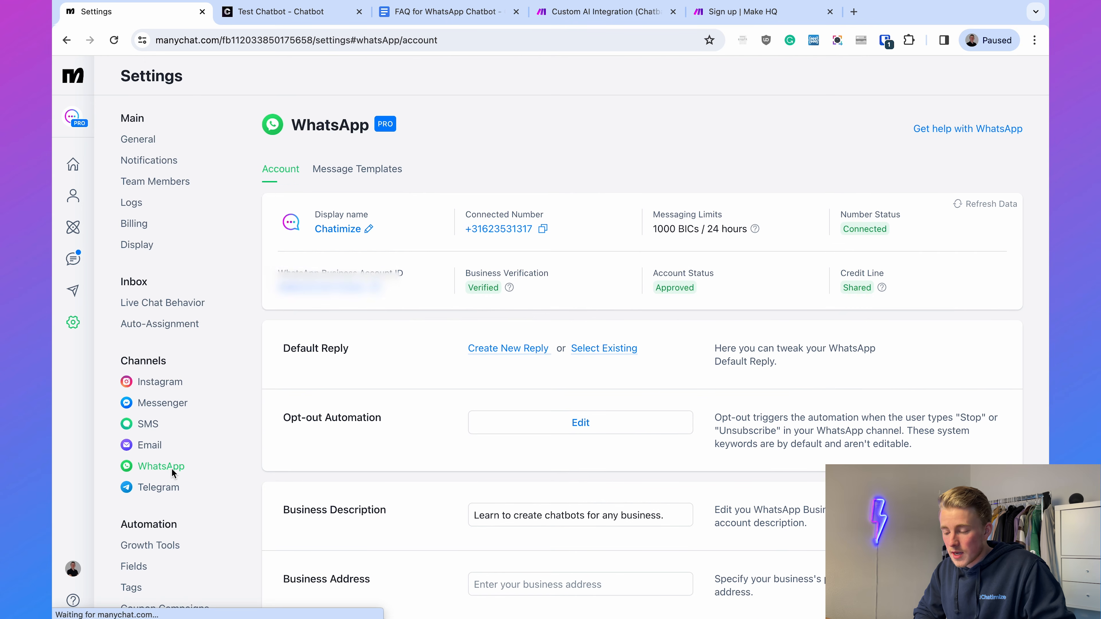
- Set the WhatsApp channel's default reply to the existing automation WhatsApp Default Reply
scroll(440, 448, down, 1)
triple_click(324, 317)
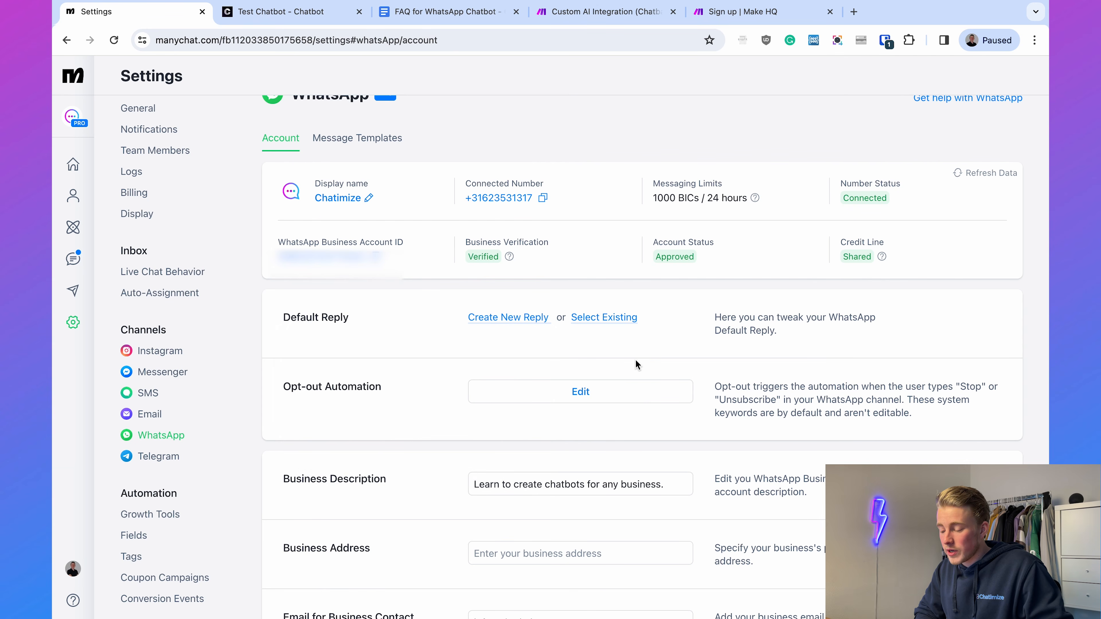
click(592, 318)
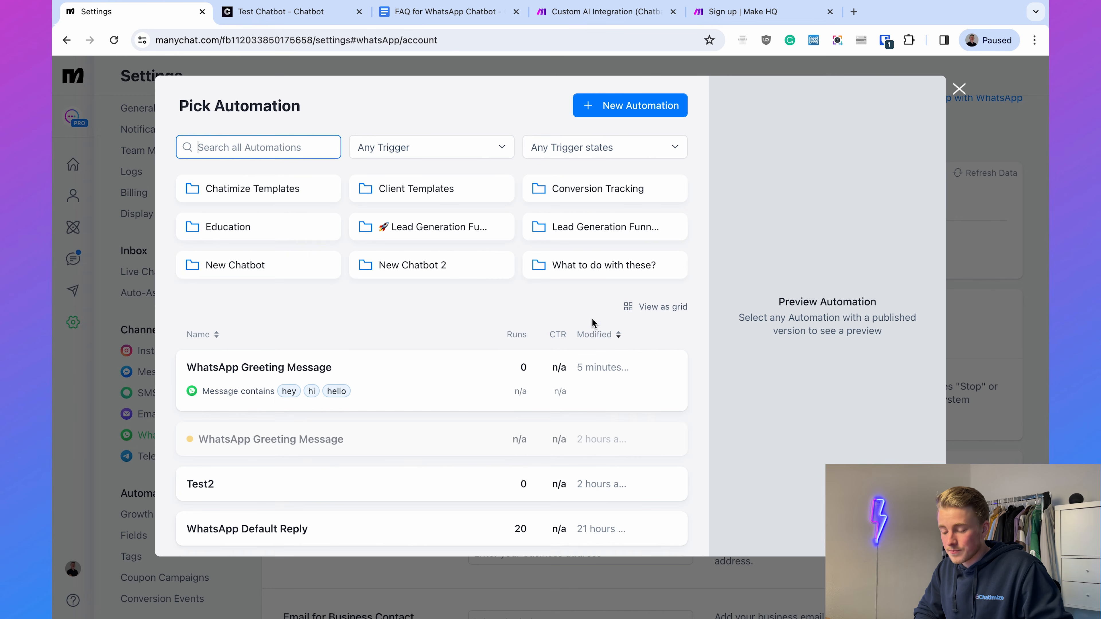
scroll(481, 271, down, 2)
scroll(481, 271, down, 3)
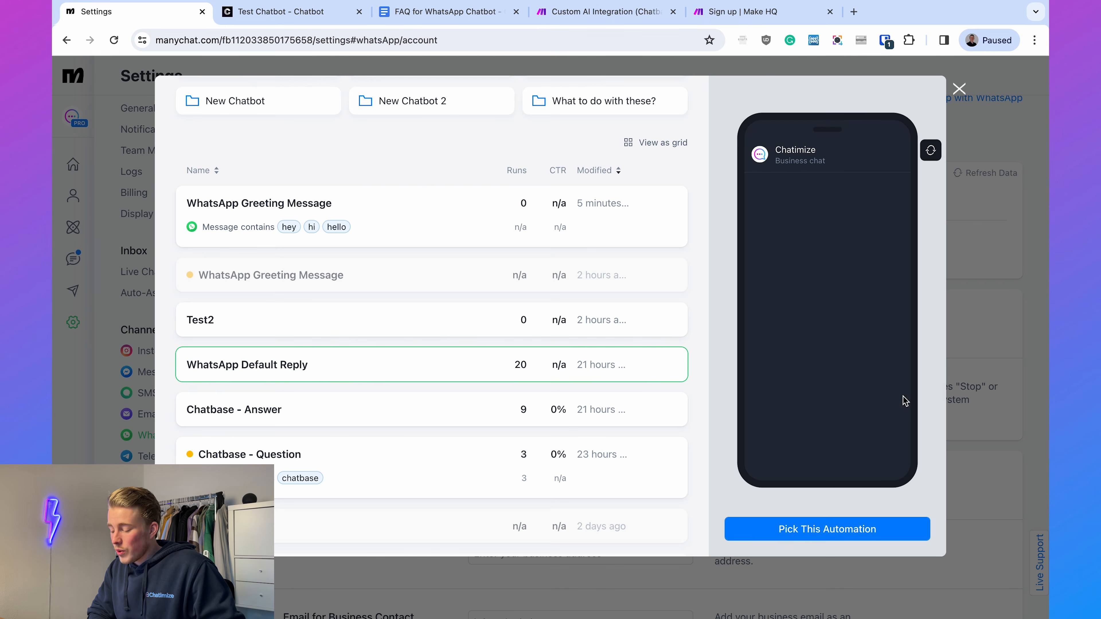
click(829, 536)
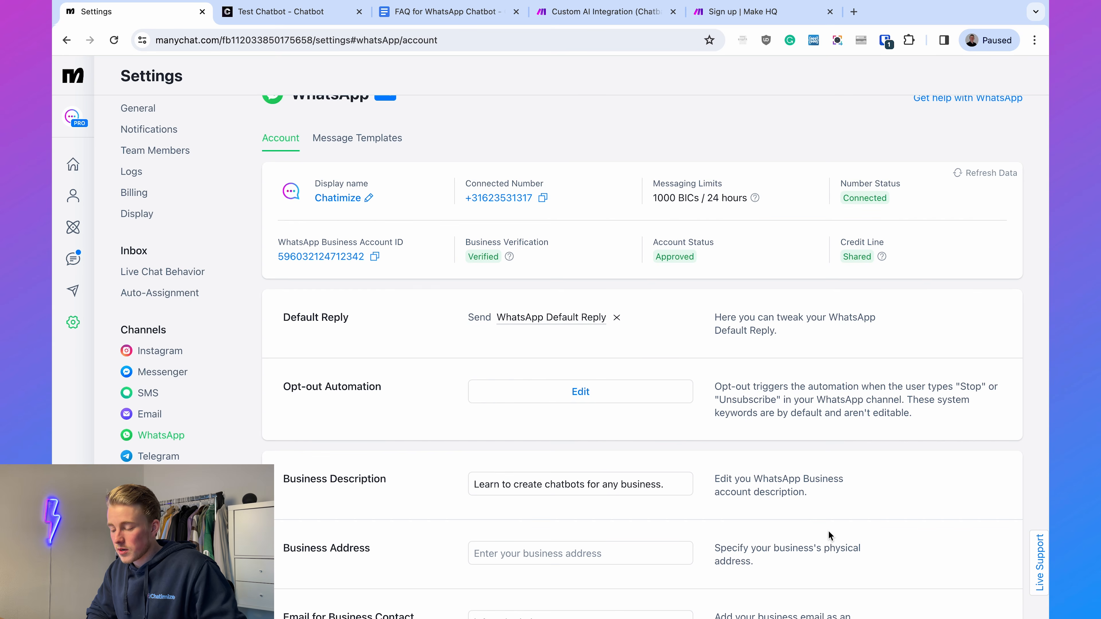
- Open the WhatsApp Default Reply automation for editing and check how often its Default Reply trigger fires
click(528, 317)
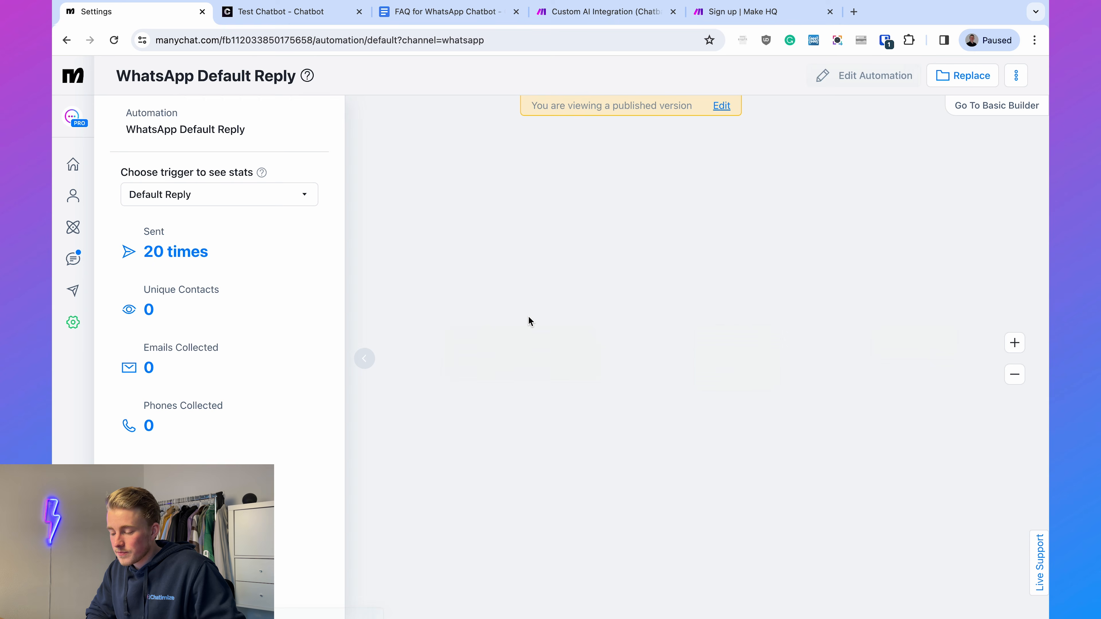
click(841, 78)
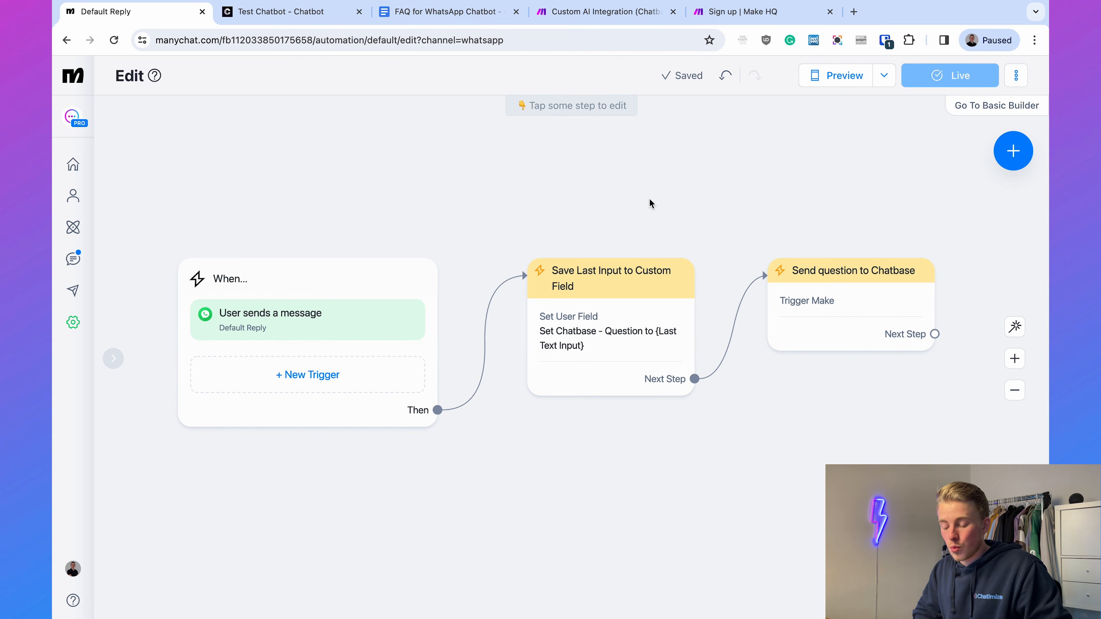
click(309, 319)
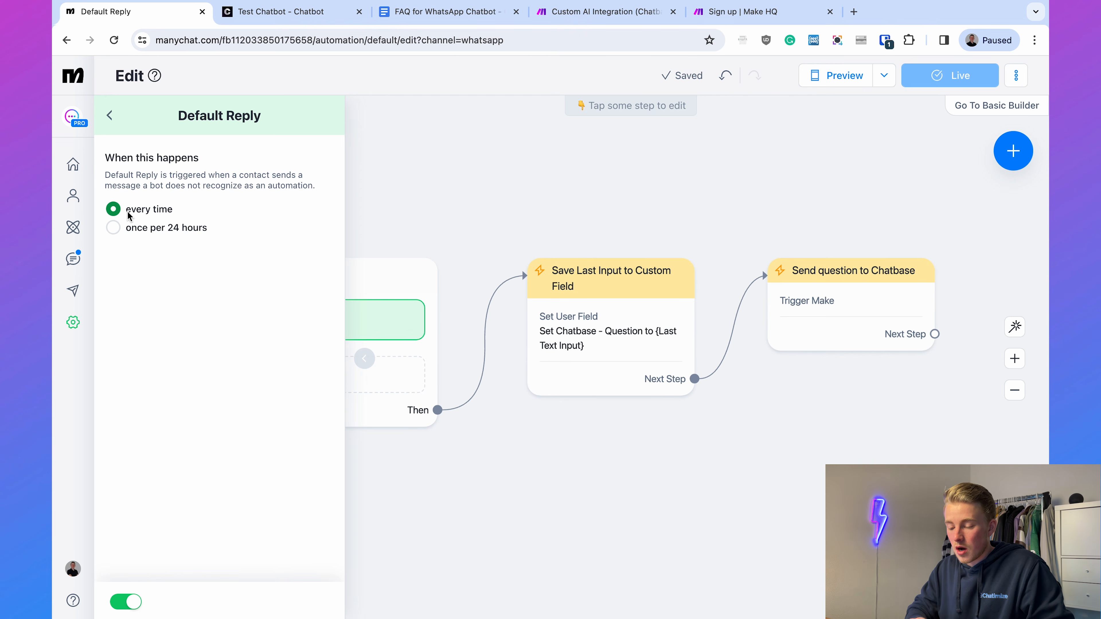
click(557, 188)
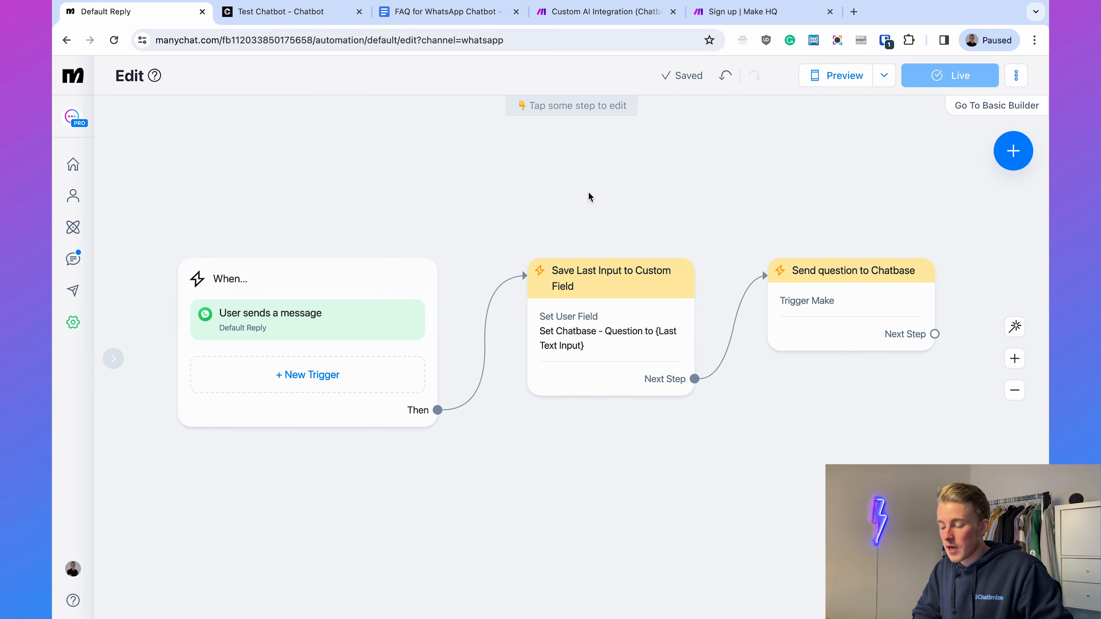
- Inspect the Save Last Input to Custom Field action in the default reply flow
scroll(607, 200, right, 3)
click(466, 348)
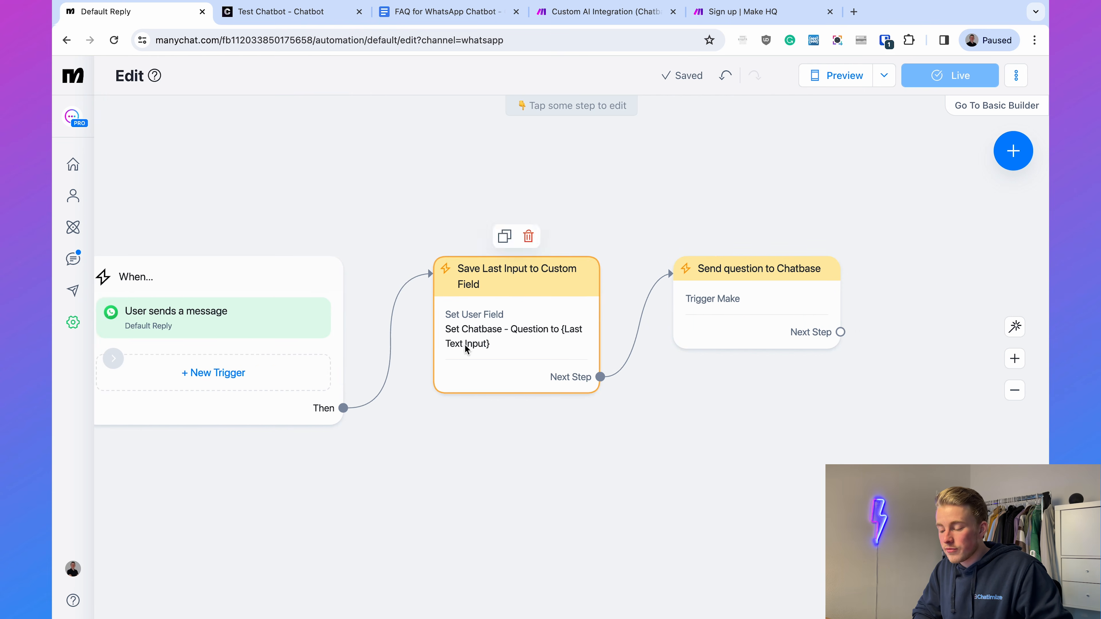
click(506, 323)
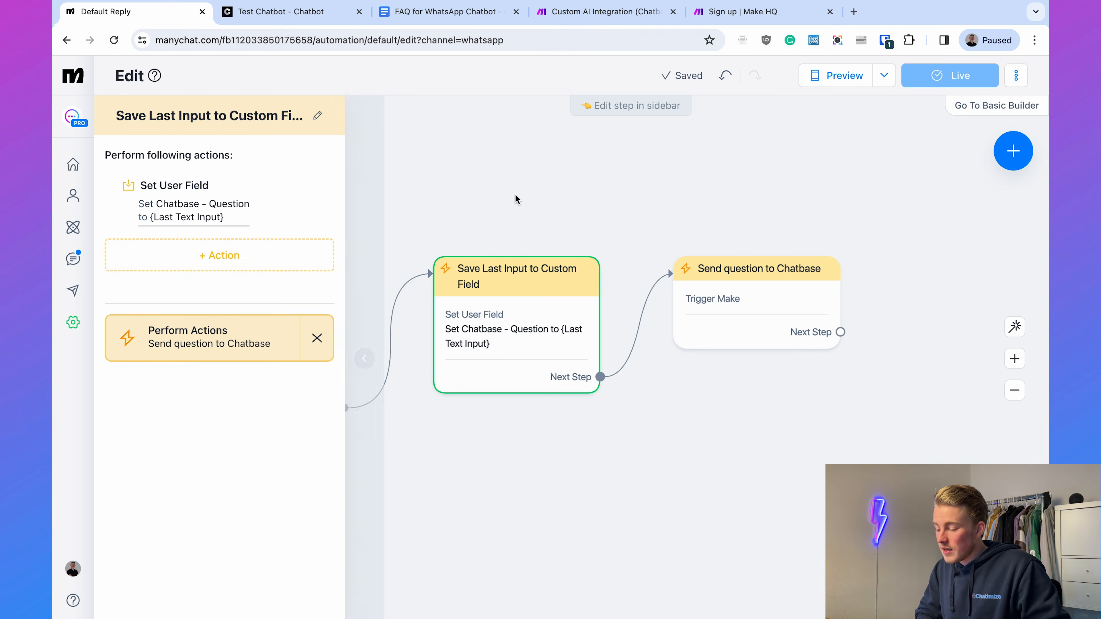
click(727, 210)
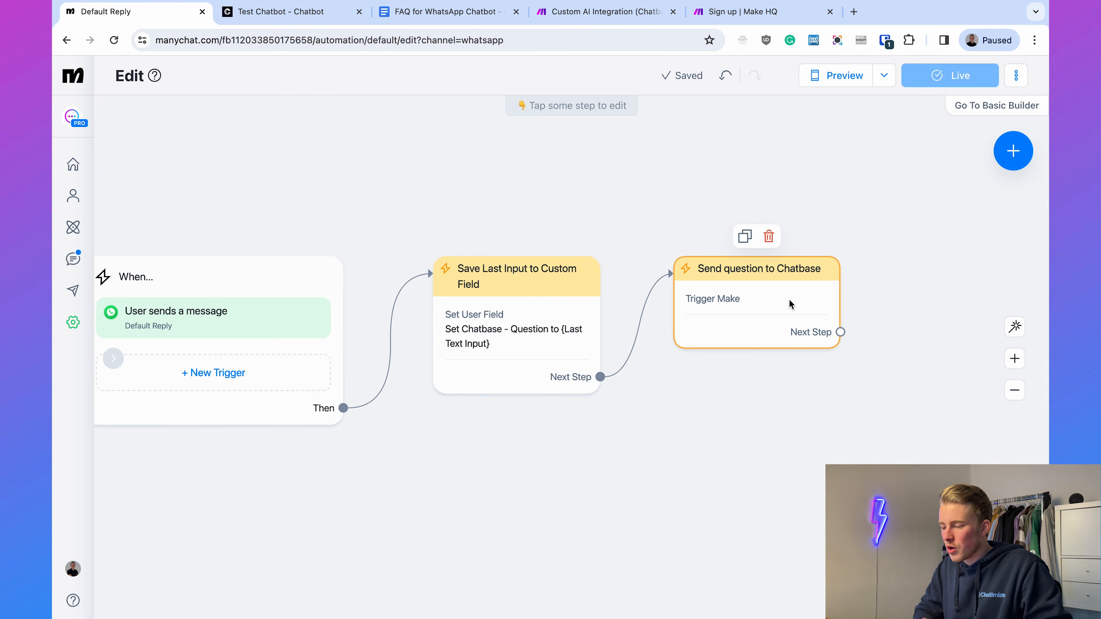
- Switch to the Custom AI Integration scenario in Make and review its modules from Watch Incoming Data to Send a Flow, glancing at Test Chatbot in Chatbase
click(595, 16)
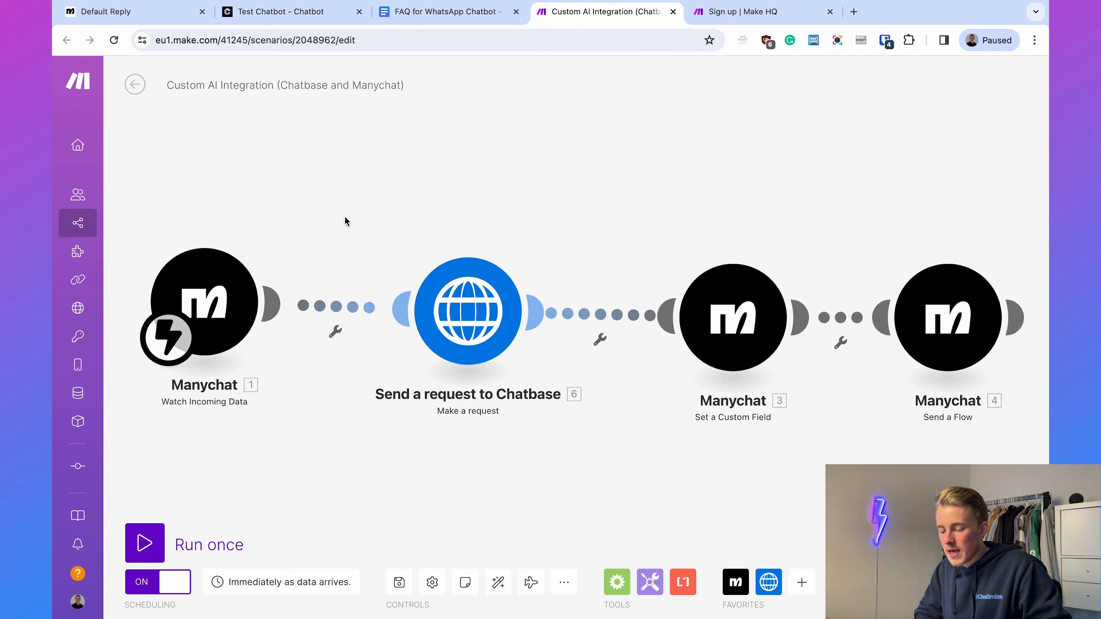
drag(345, 221, 382, 209)
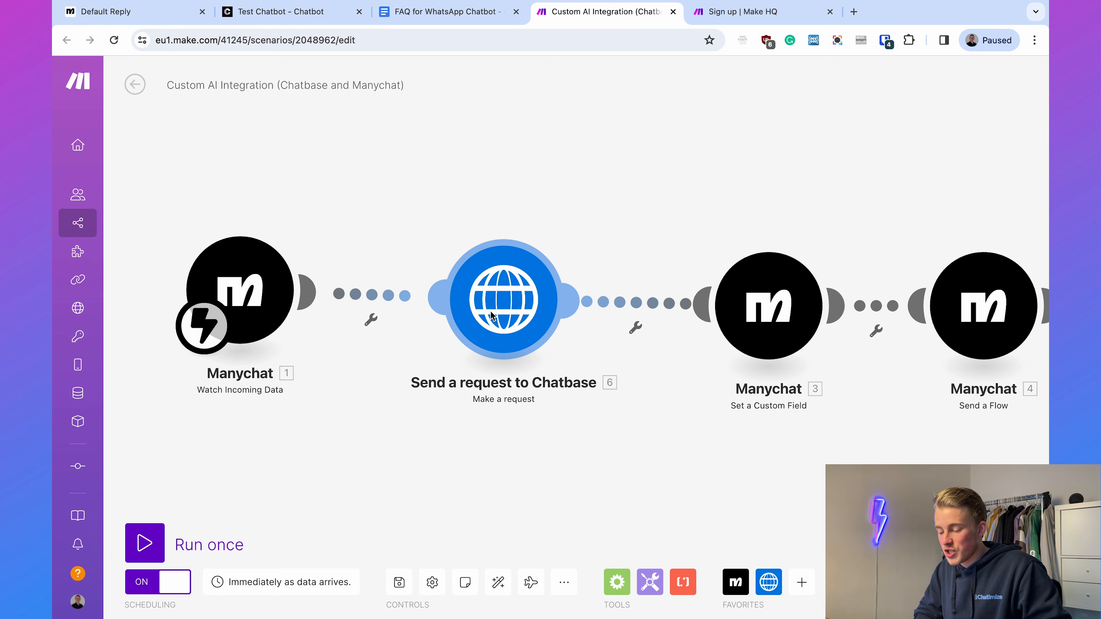
click(277, 16)
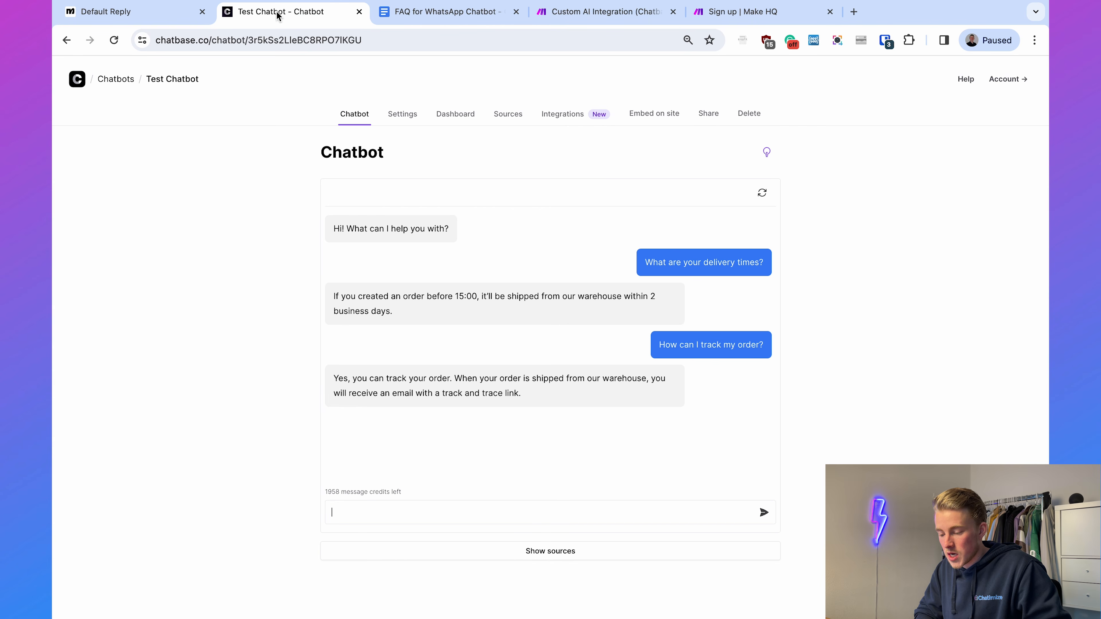
click(601, 12)
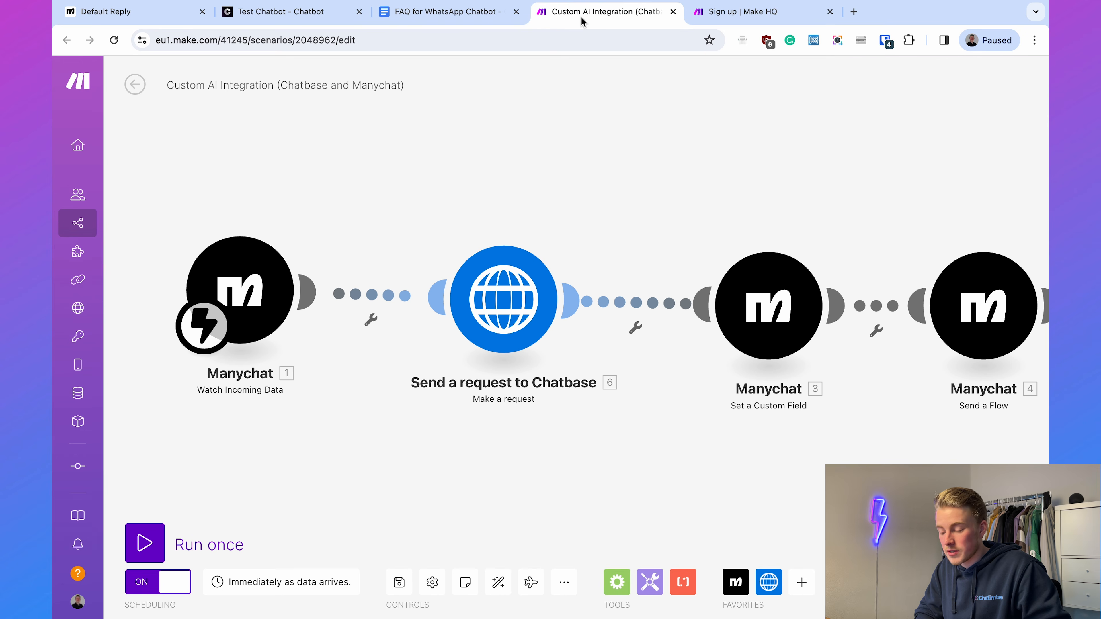
drag(777, 170, 668, 158)
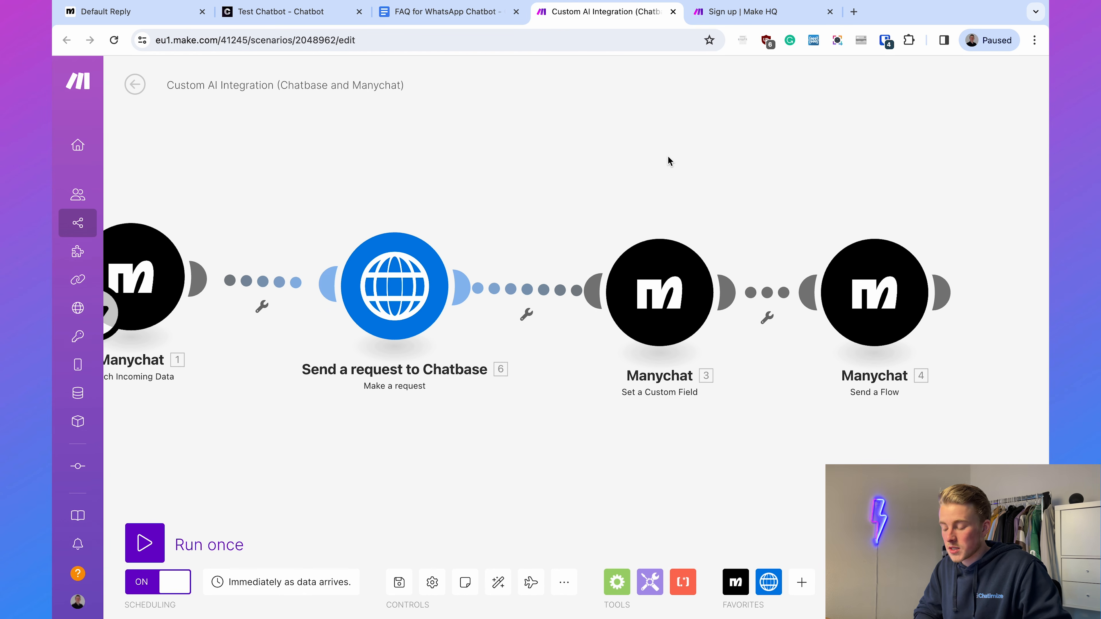
drag(682, 190, 605, 174)
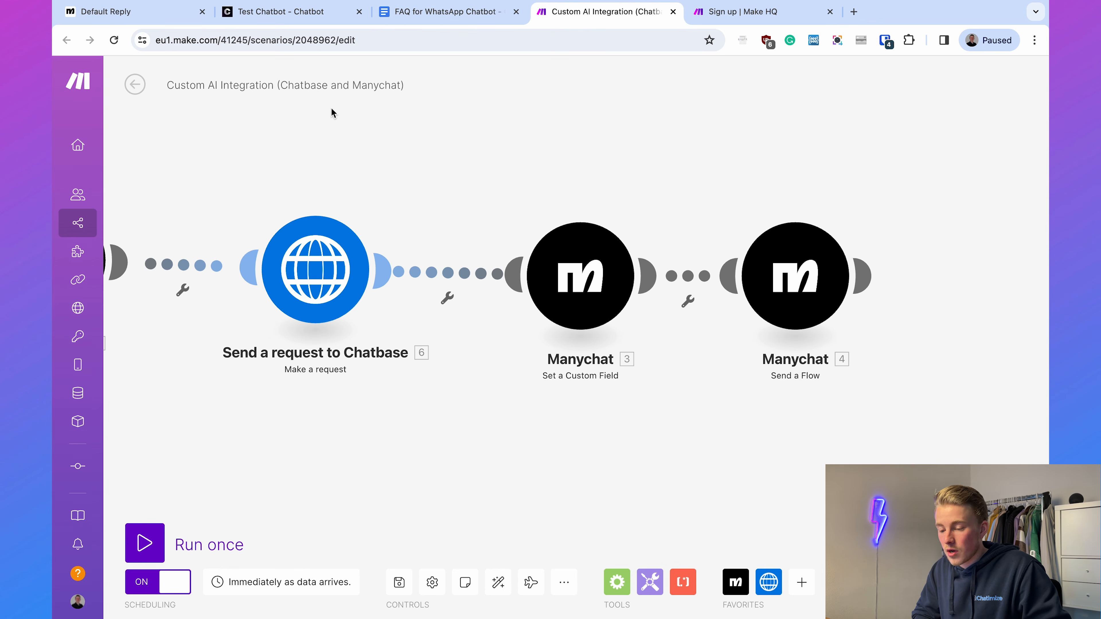
- Return to Manychat, open the Chatbase - Answer automation, compare it with Make's Send a Flow module, and open it for editing
click(138, 21)
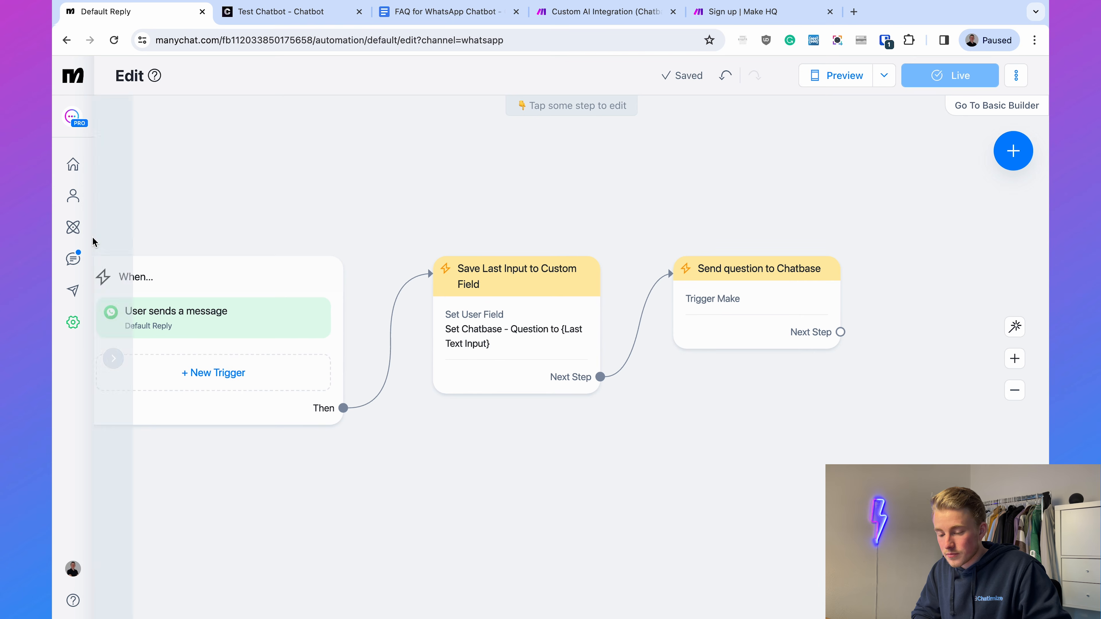
click(74, 233)
scroll(443, 353, down, 5)
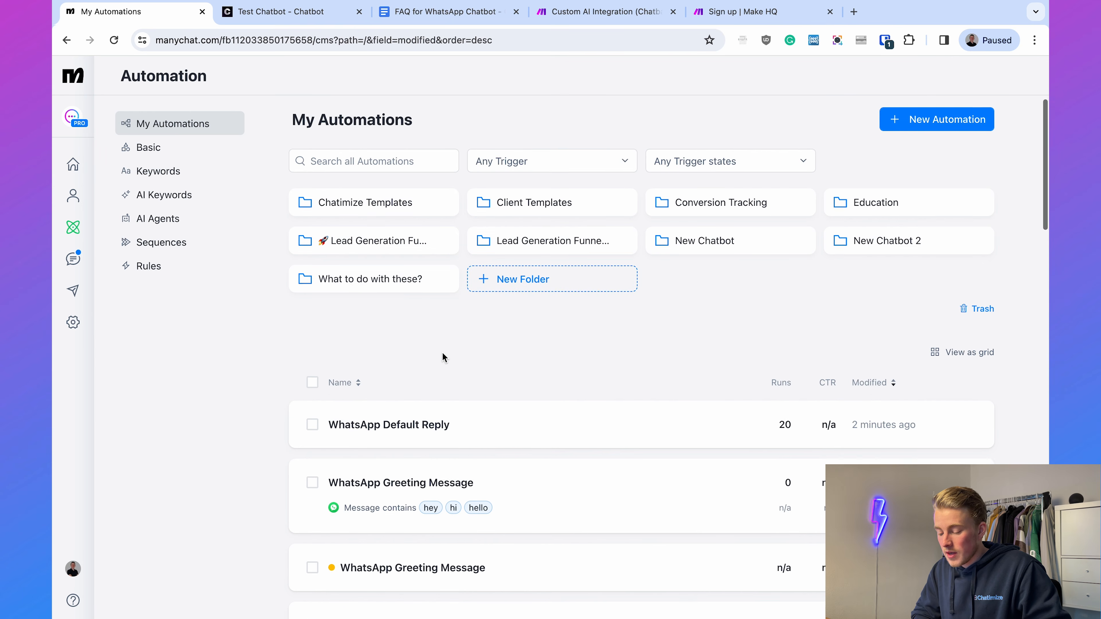
click(417, 379)
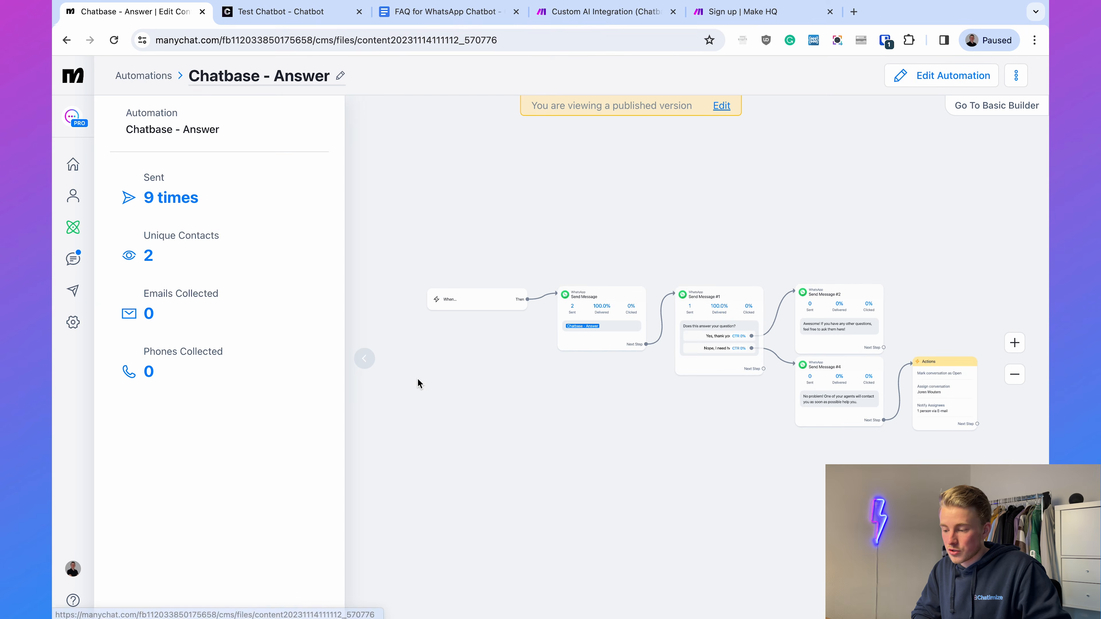
click(613, 18)
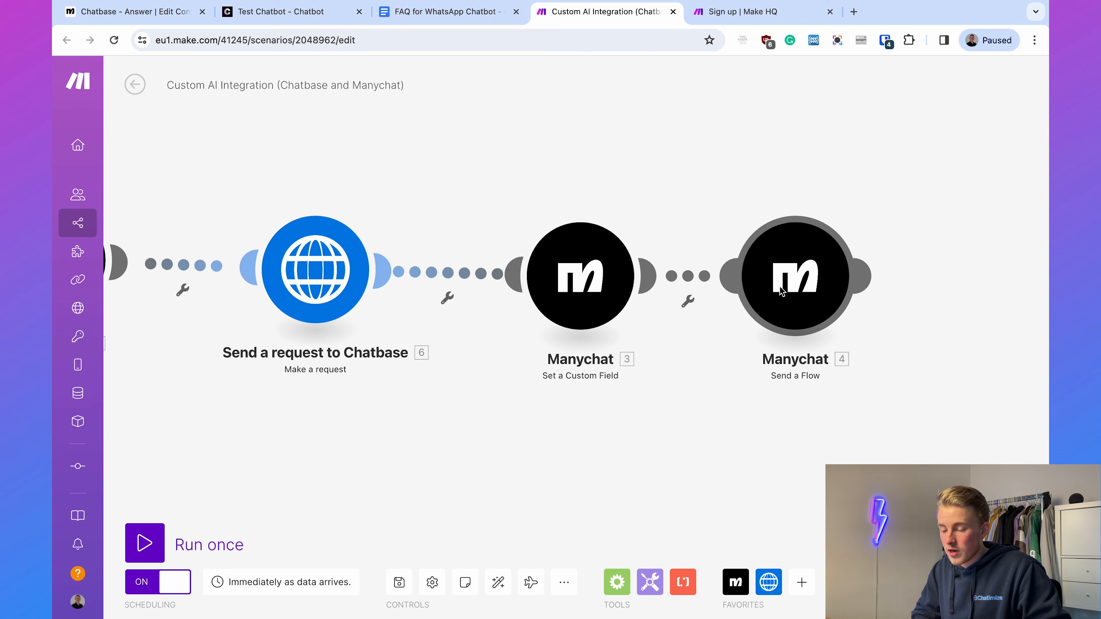
click(155, 18)
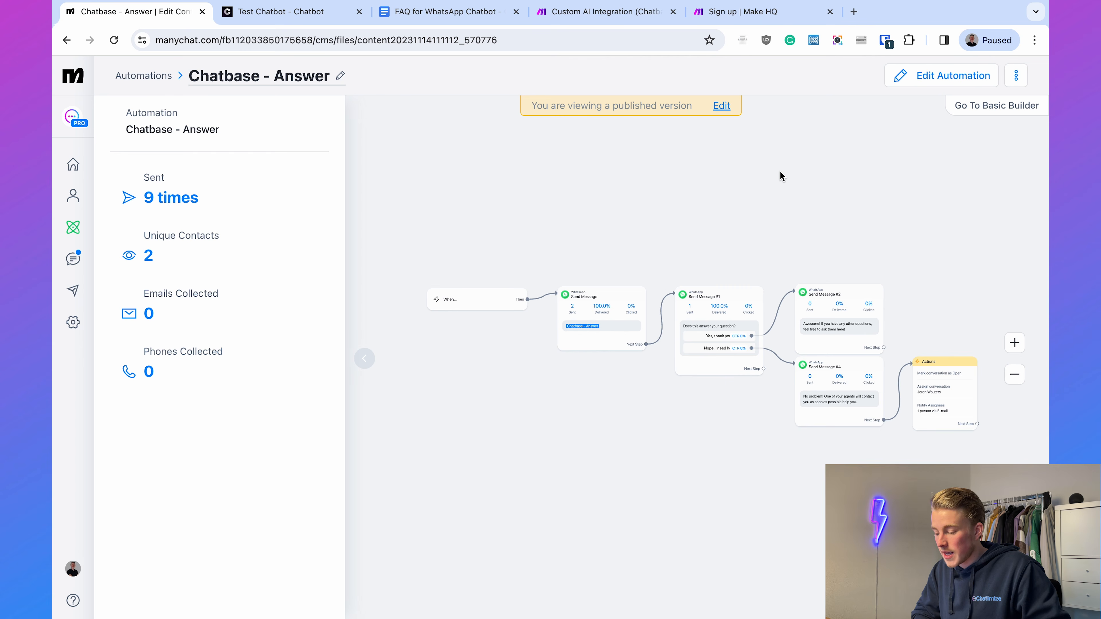
click(954, 75)
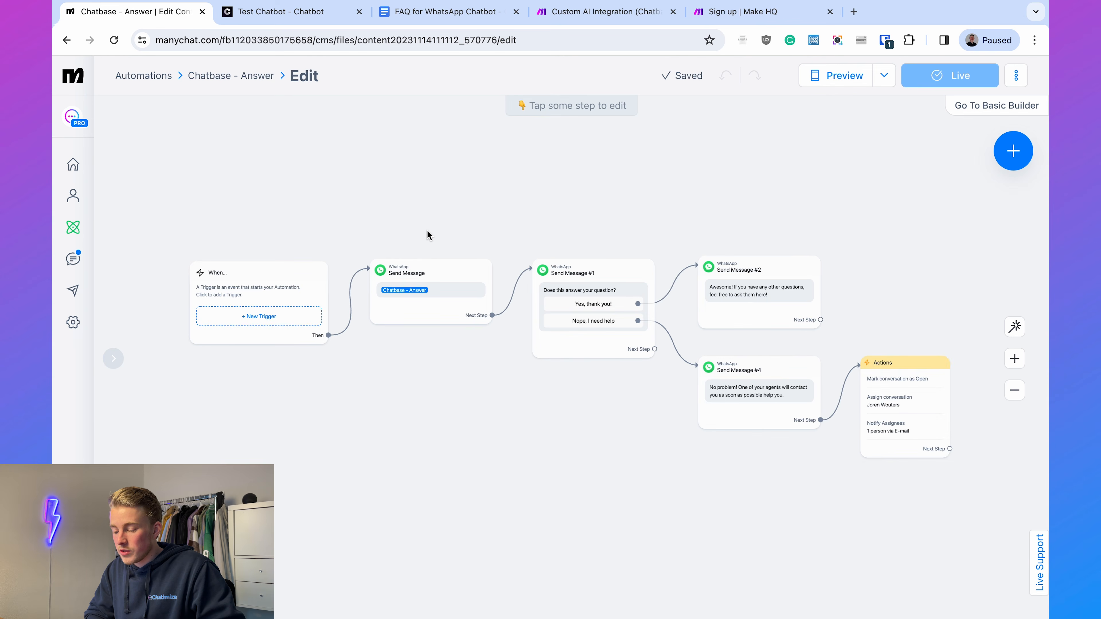
- Examine the Chatbase - Answer flow from the answer message through the follow-up question and both replies to the agent handoff actions
scroll(427, 230, up, 3)
drag(427, 235, 504, 208)
click(562, 292)
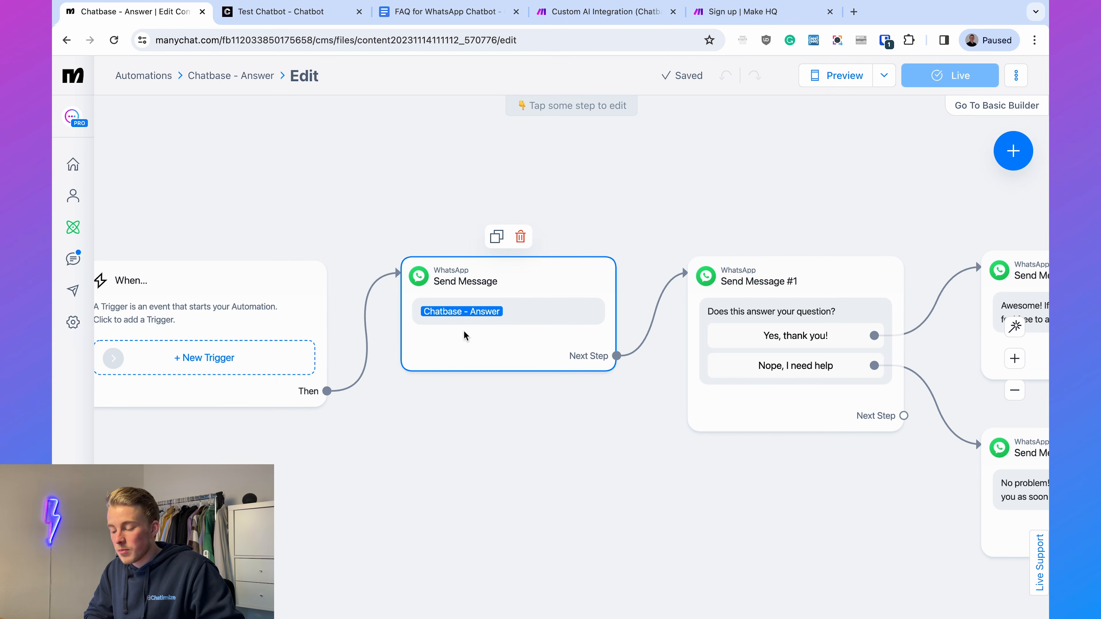
drag(750, 449, 535, 419)
drag(598, 438, 523, 434)
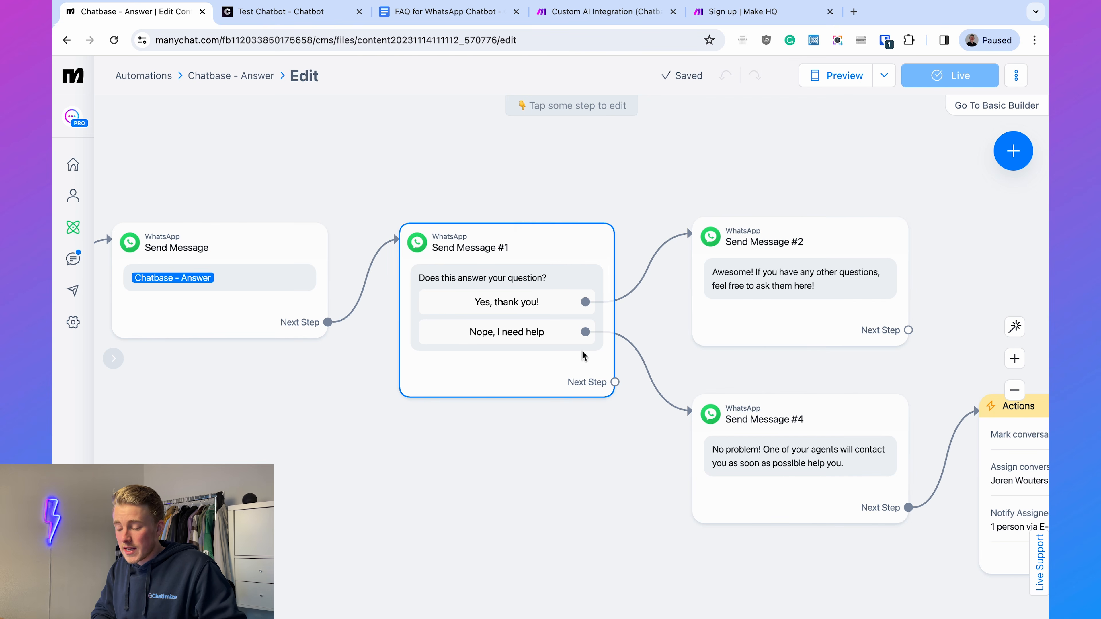
drag(813, 174, 743, 178)
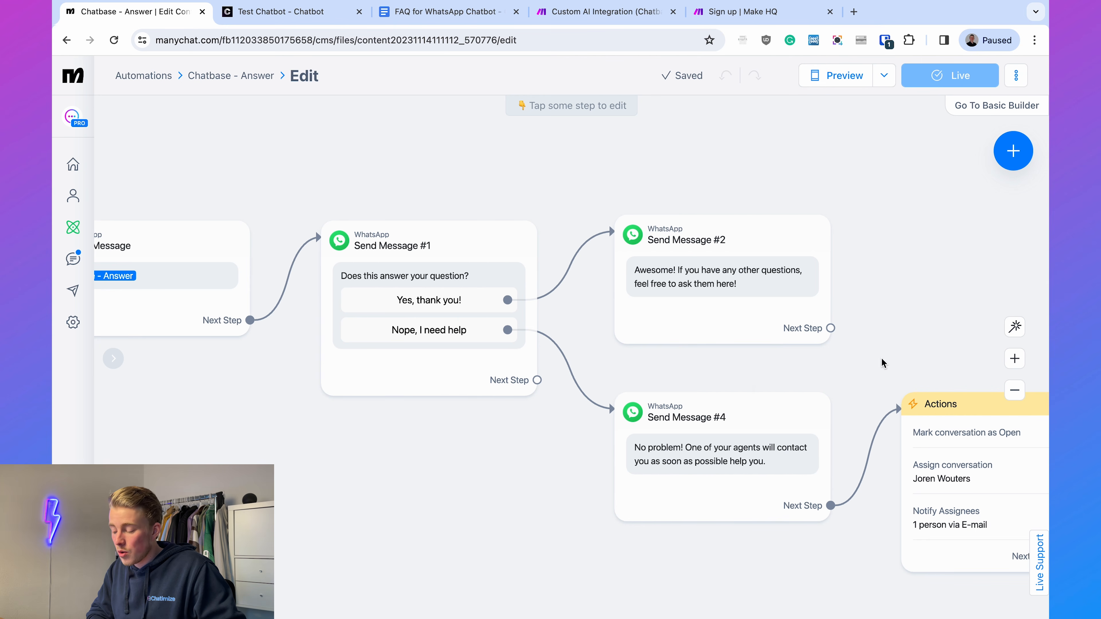
drag(880, 361, 742, 290)
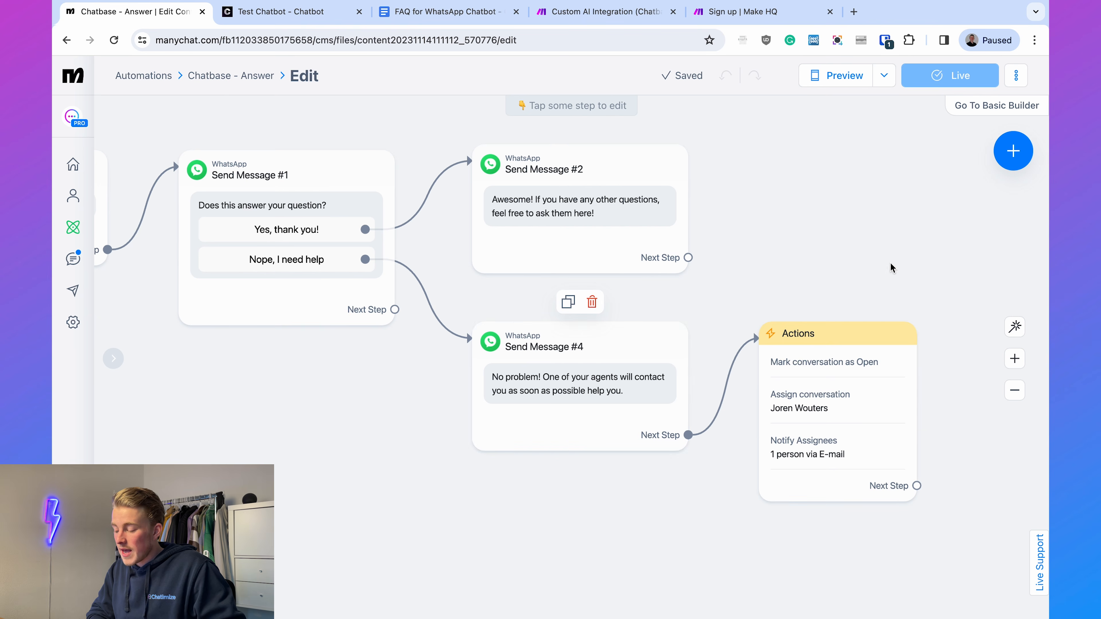
drag(890, 268, 700, 201)
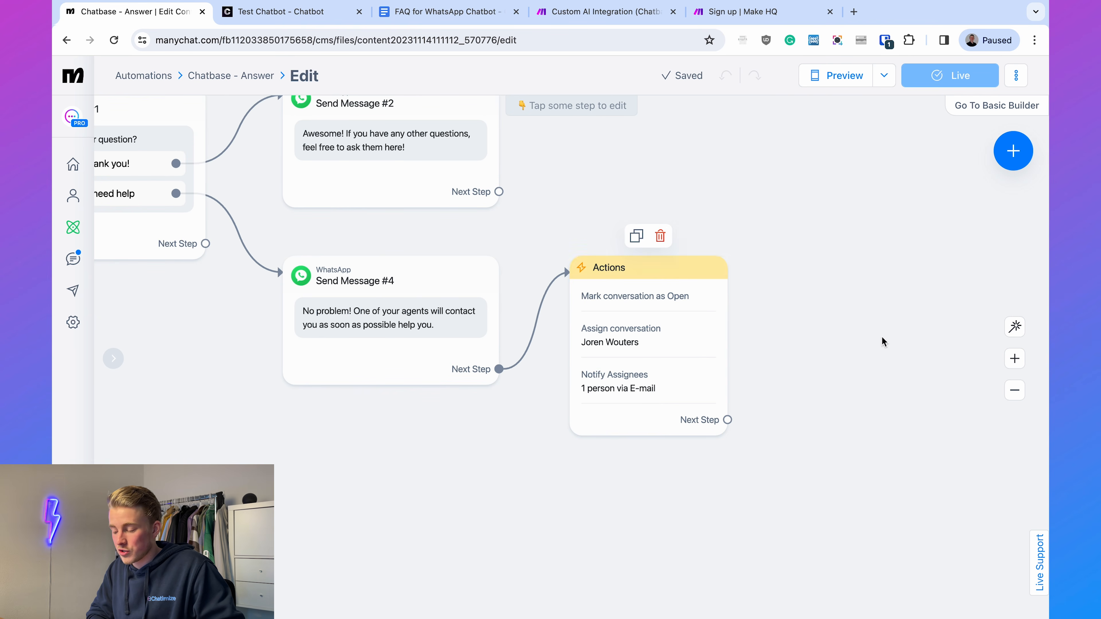
drag(722, 179, 922, 338)
scroll(863, 289, down, 5)
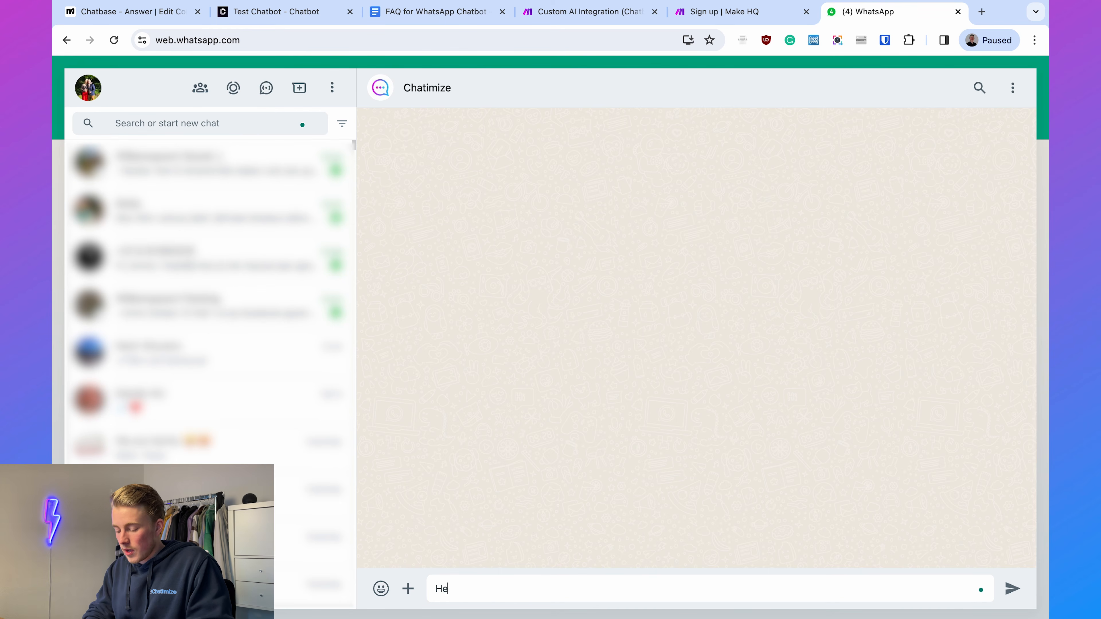
- Send "Hey" to the Chatimize chat in WhatsApp Web and choose the Return Policy reply
key(Return)
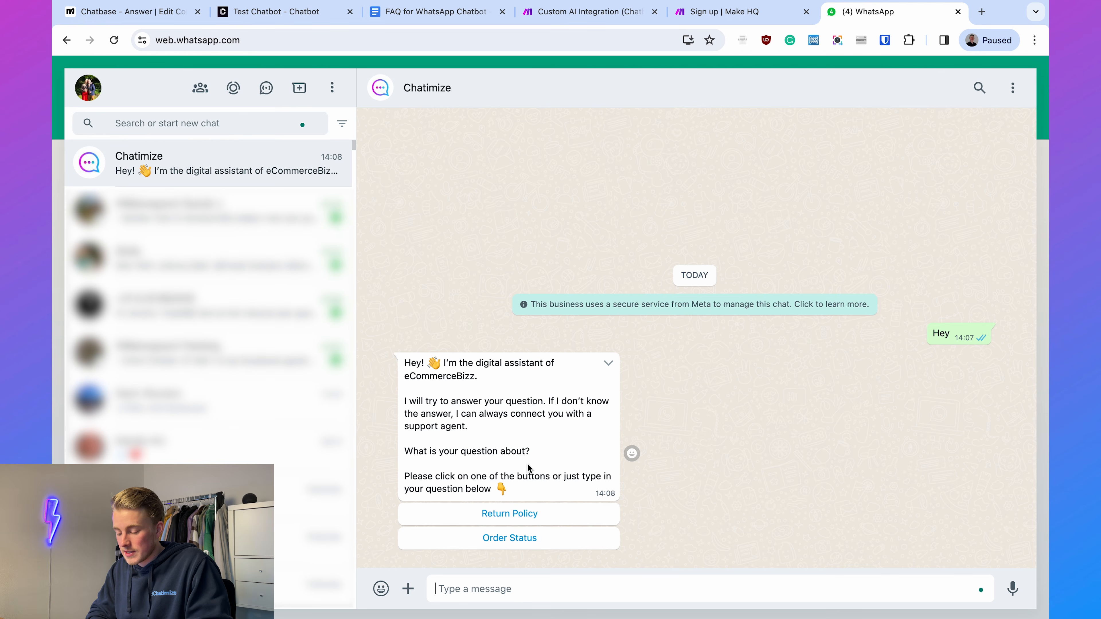
click(509, 514)
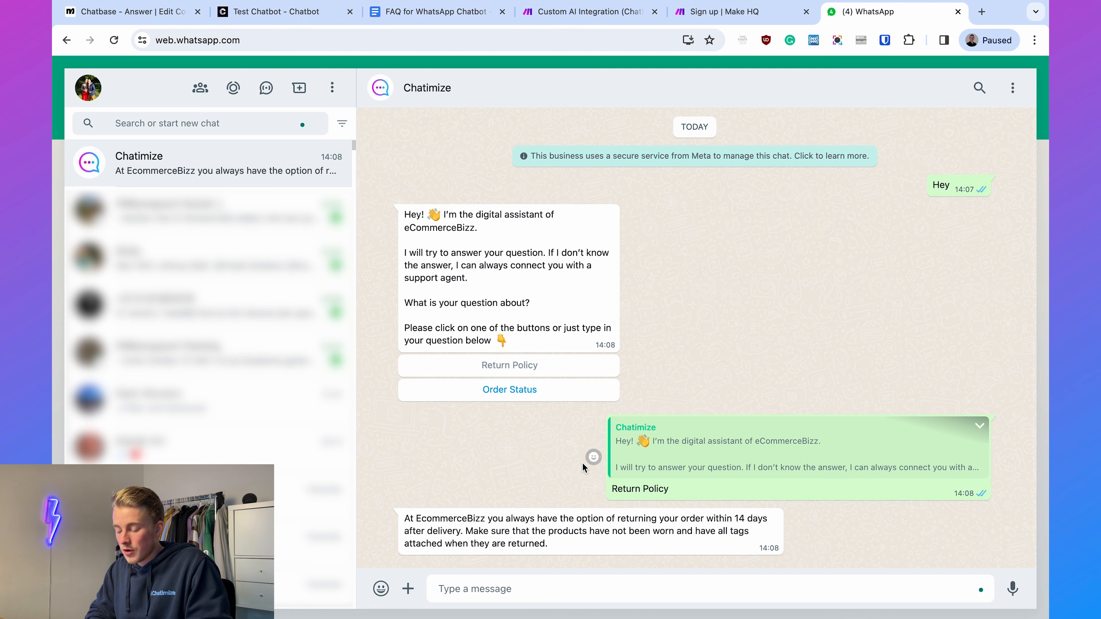
- Choose Order Status in the Chatimize chat, and answer the chatbot with the contact's email address and the order number
click(527, 391)
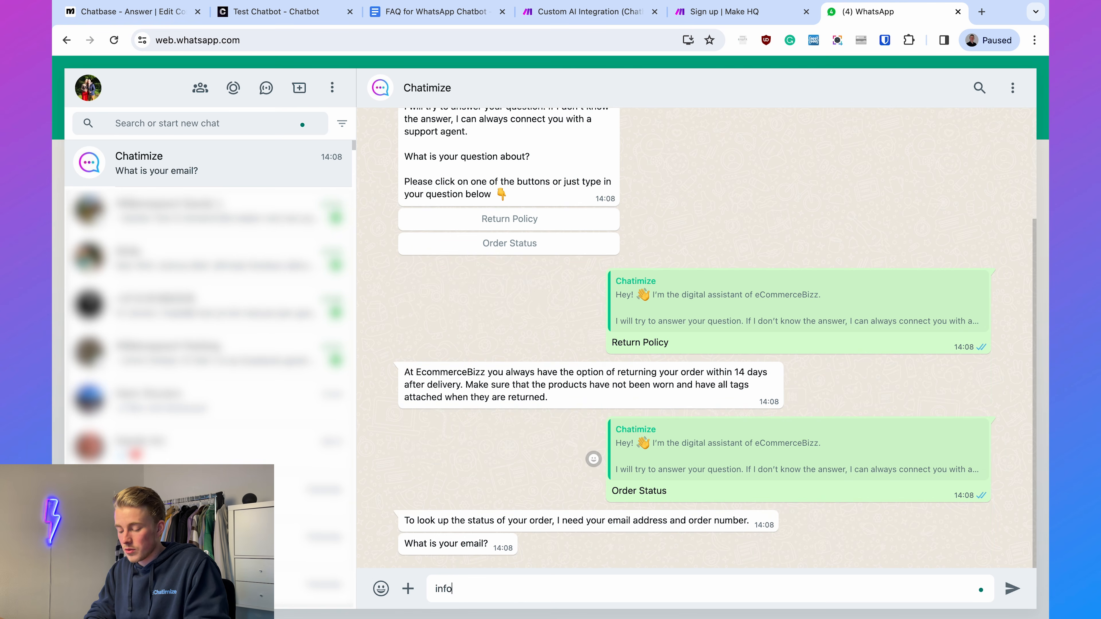
key(Return)
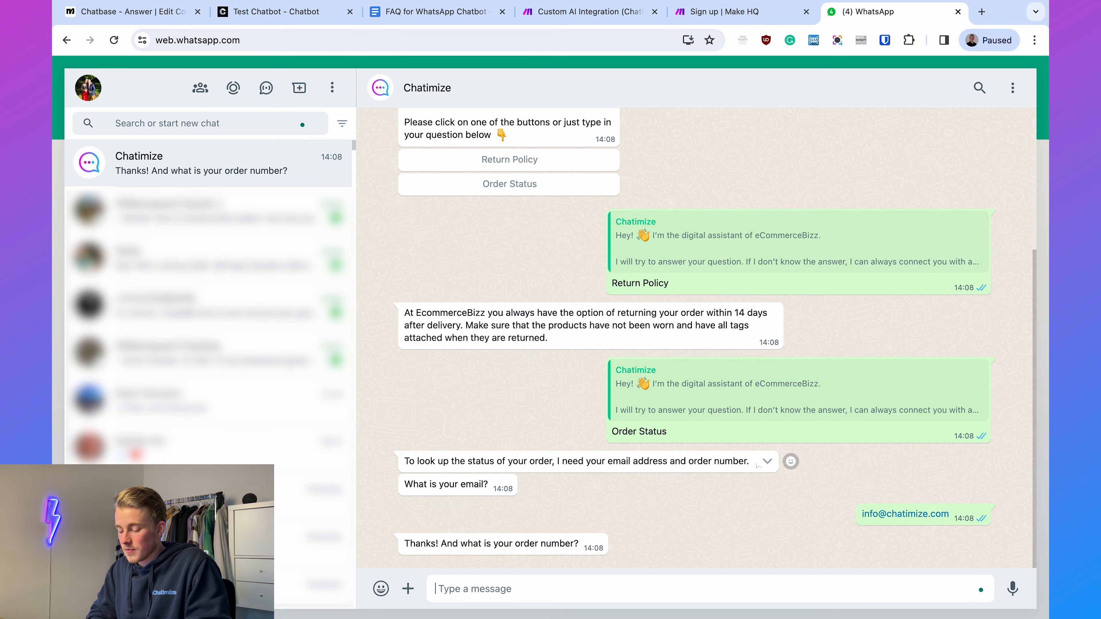
text(31000537)
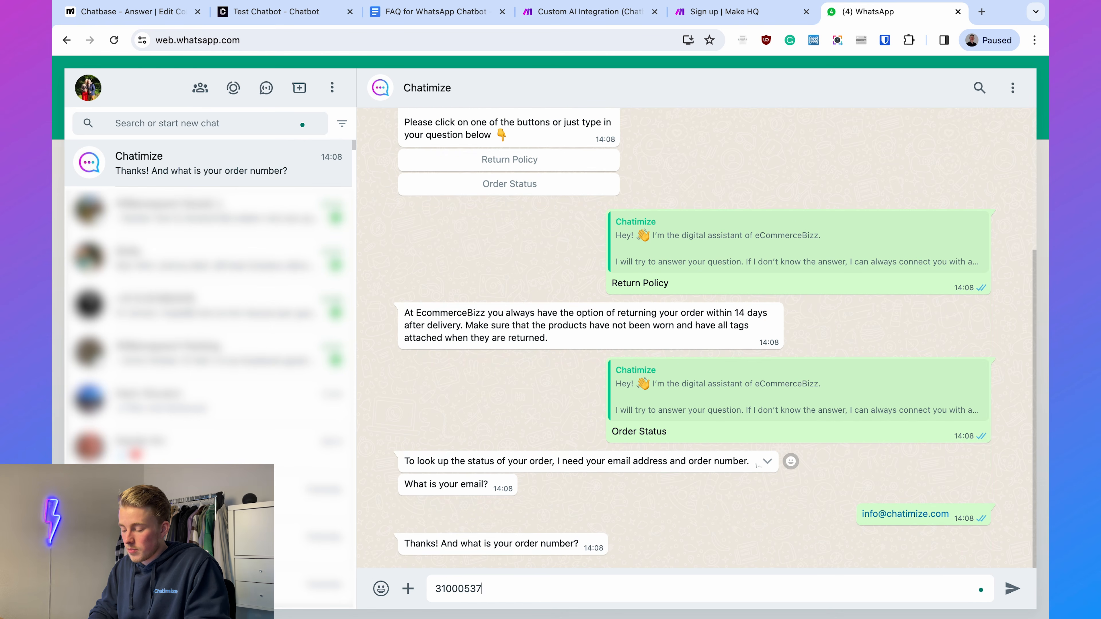
key(Return)
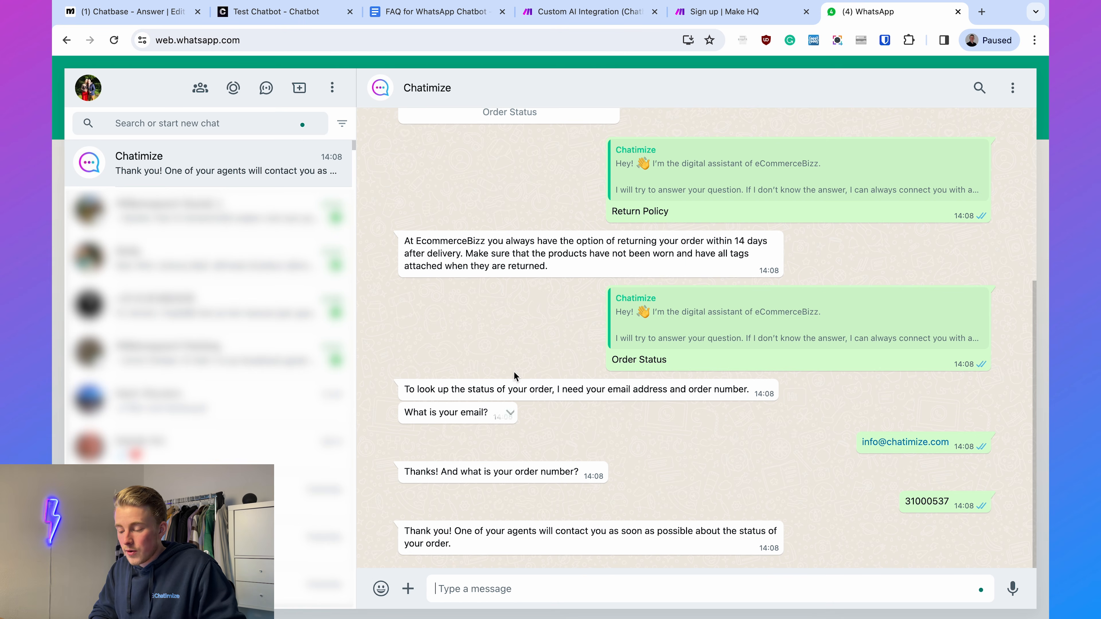
- Switch to Manychat, open the test contact's conversation in Live Chat, and pause its automation for 30 minutes
click(134, 11)
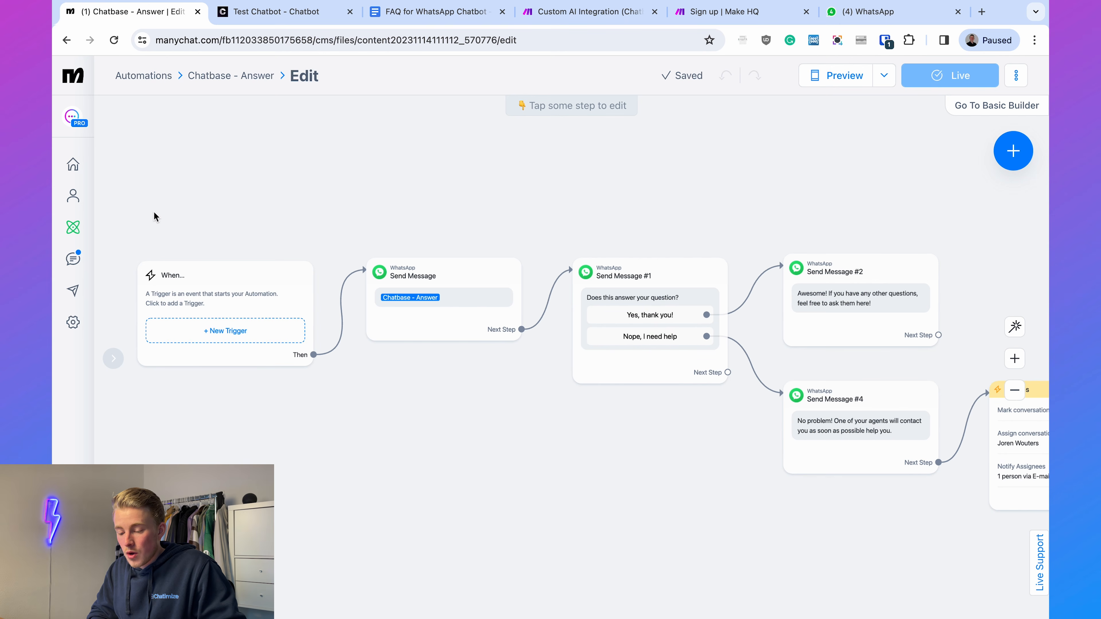
click(74, 260)
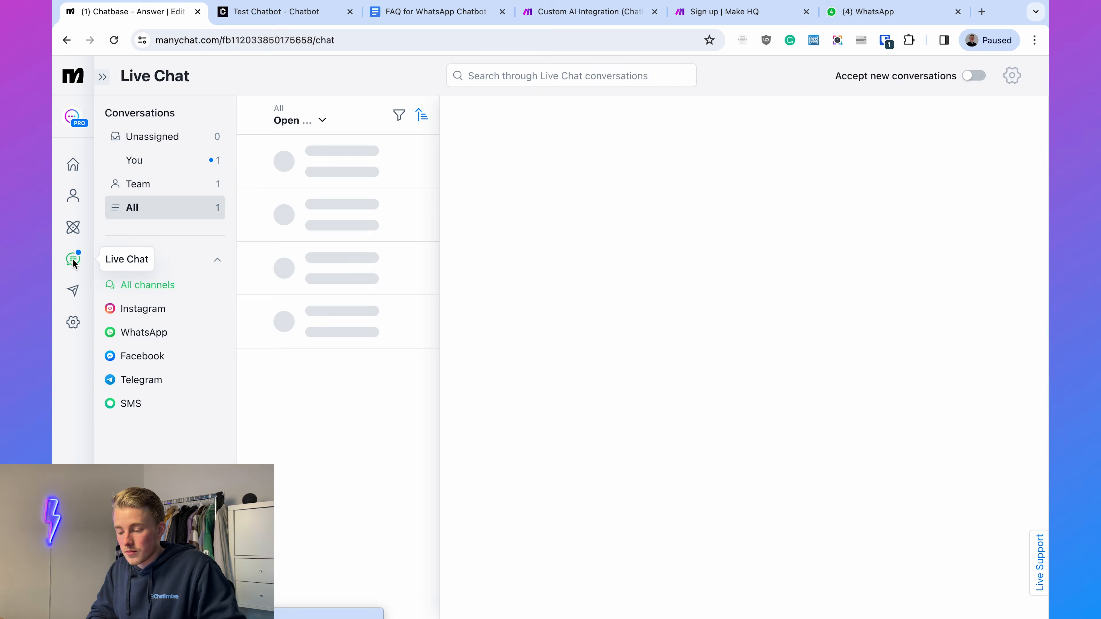
click(321, 165)
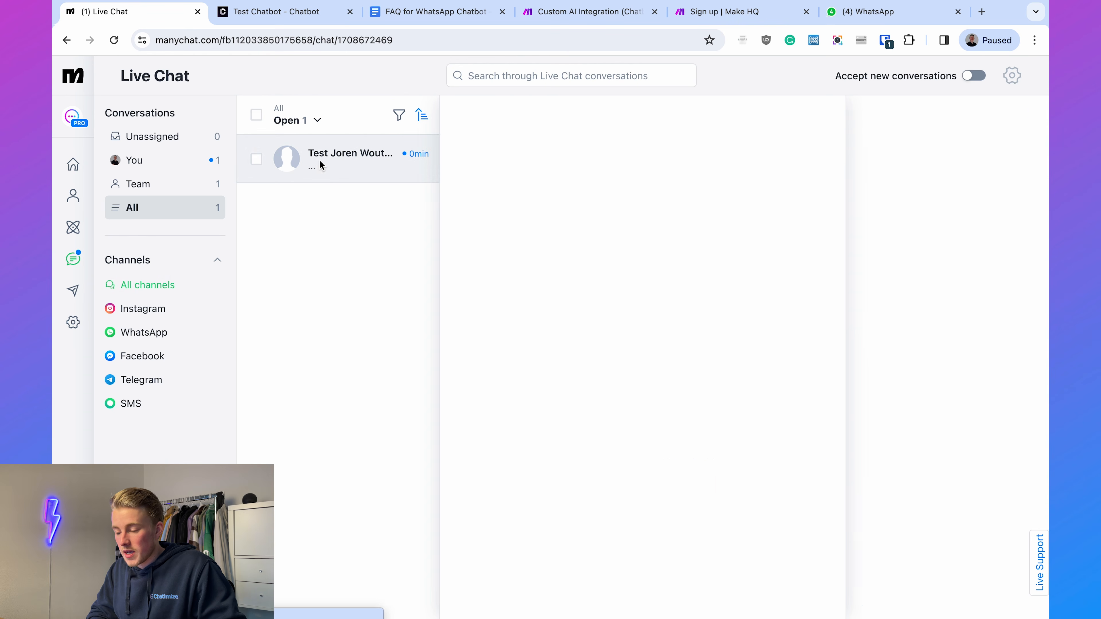
drag(544, 310, 690, 319)
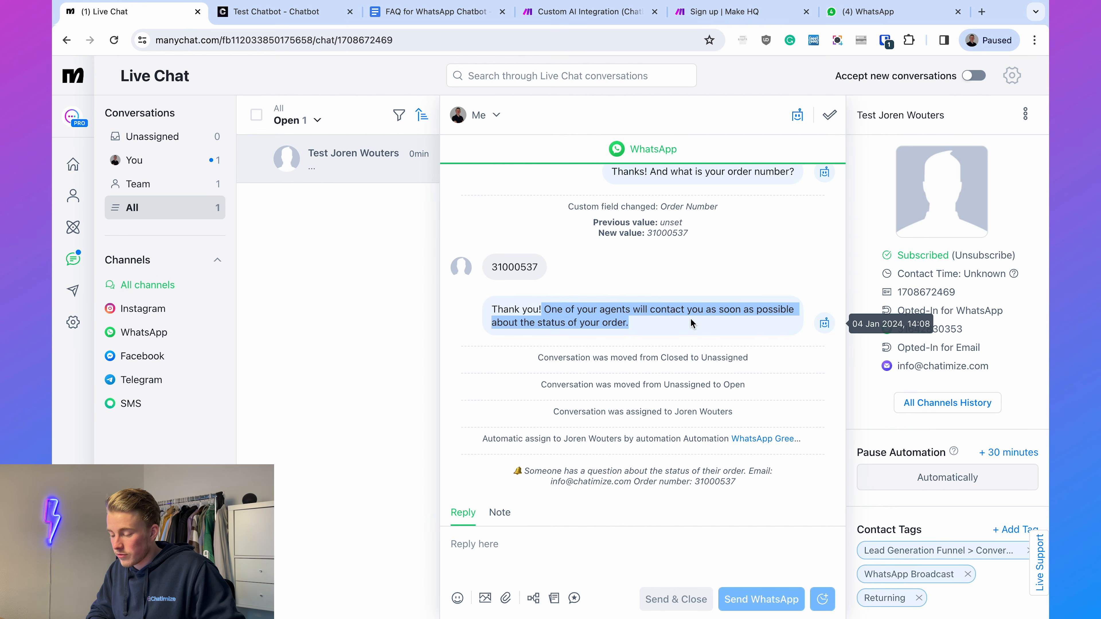
click(702, 320)
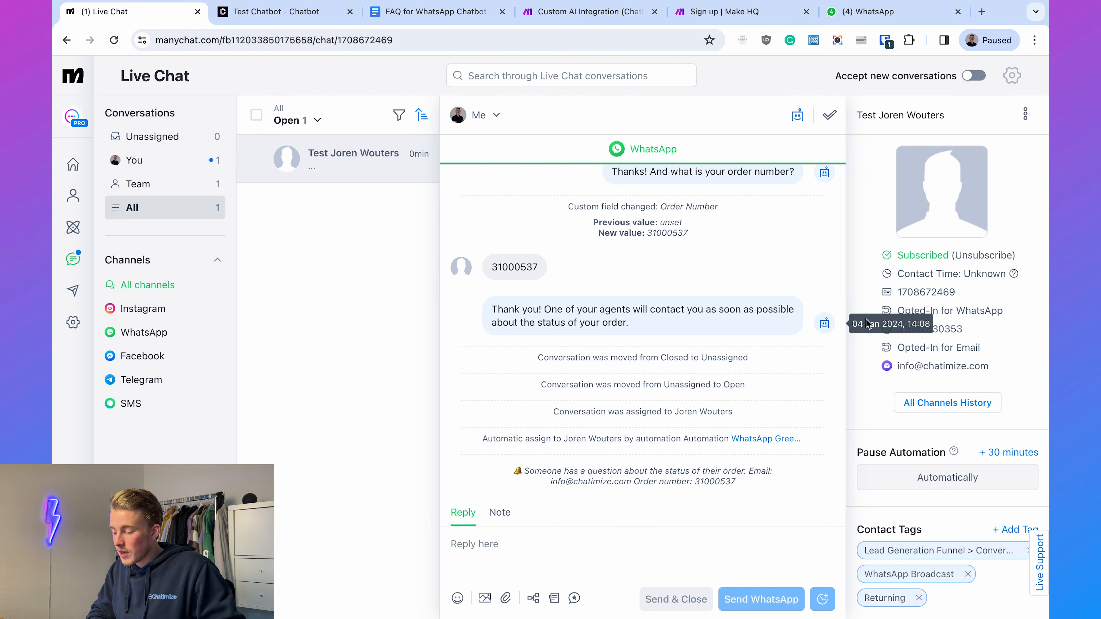
click(1016, 452)
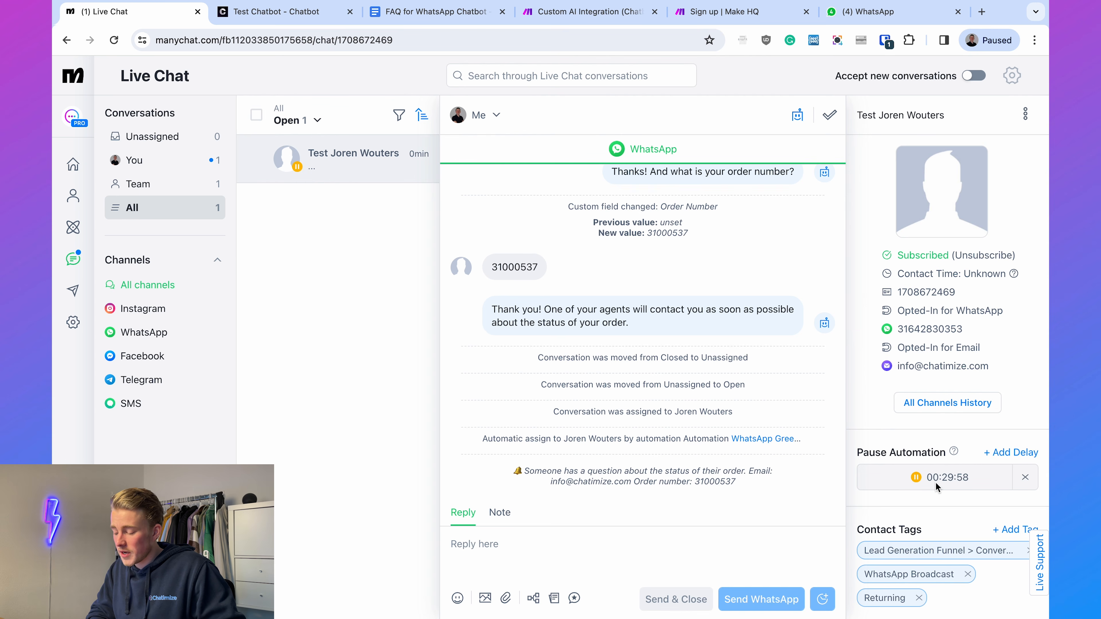
- Reply to the contact via WhatsApp with "Hey there! The status of your order is that it is at the delivery location" and decline desktop notifications
click(644, 542)
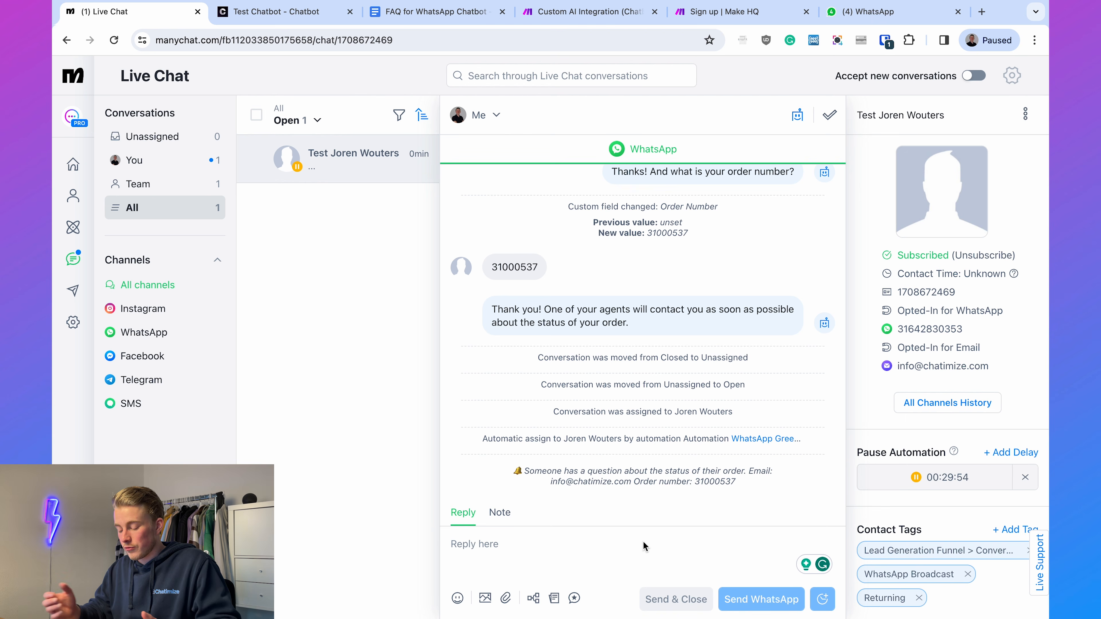
text(Hey ther)
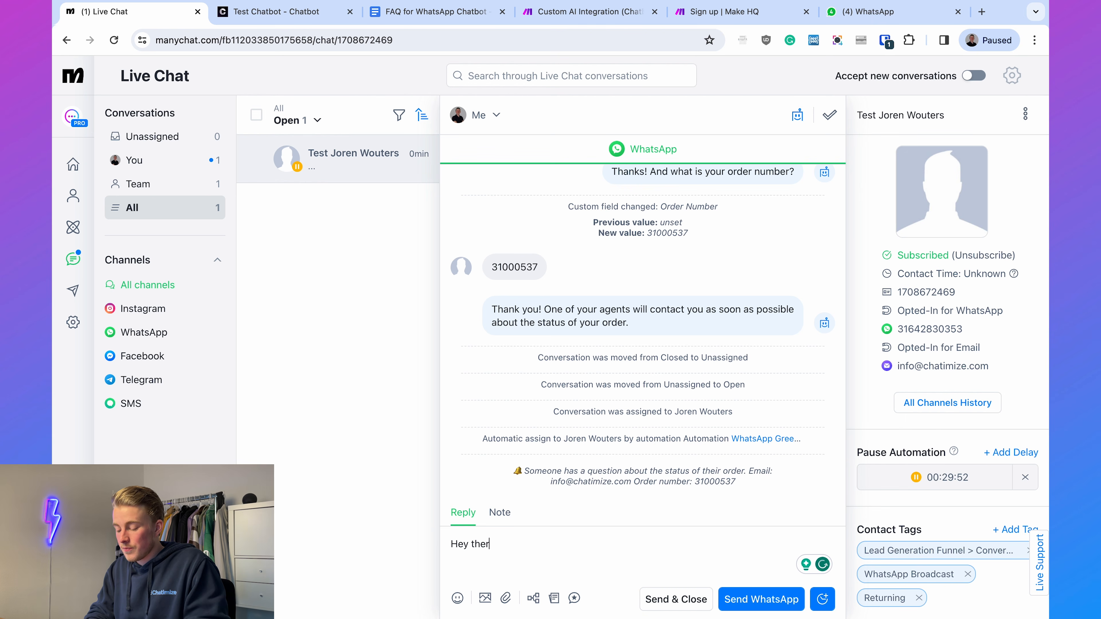
text(e! The status of y)
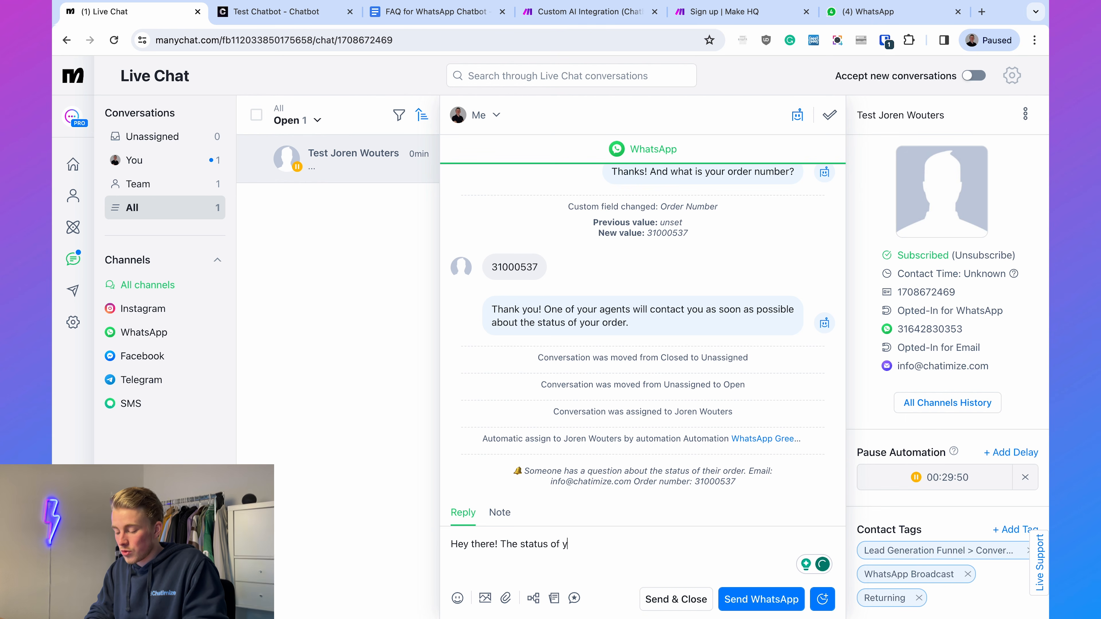
text(our order is that it )
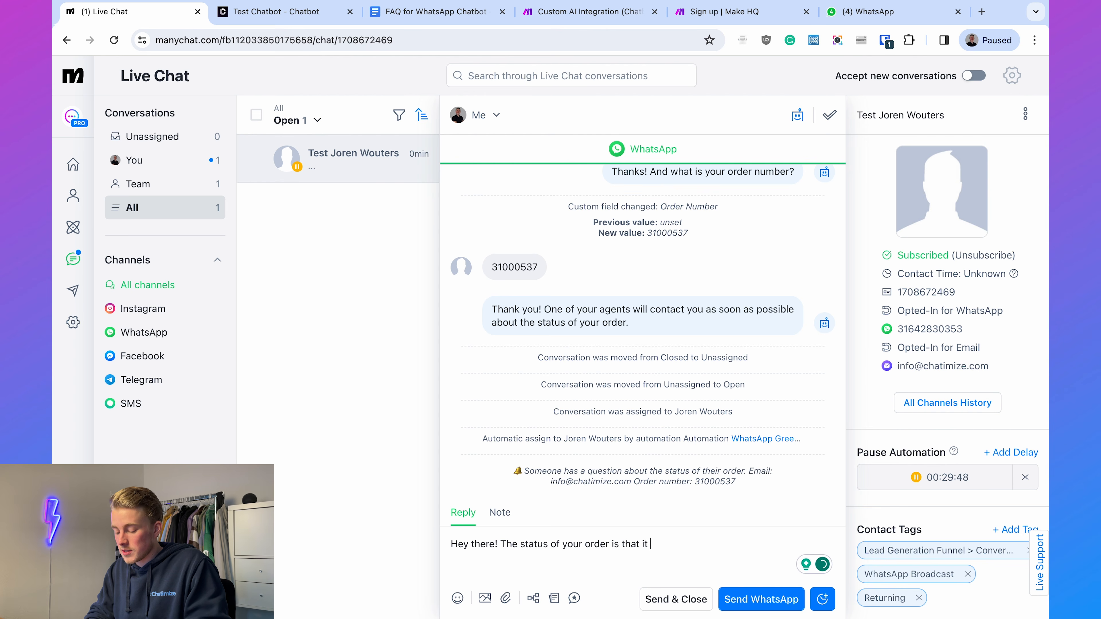
text(is at the delivery location)
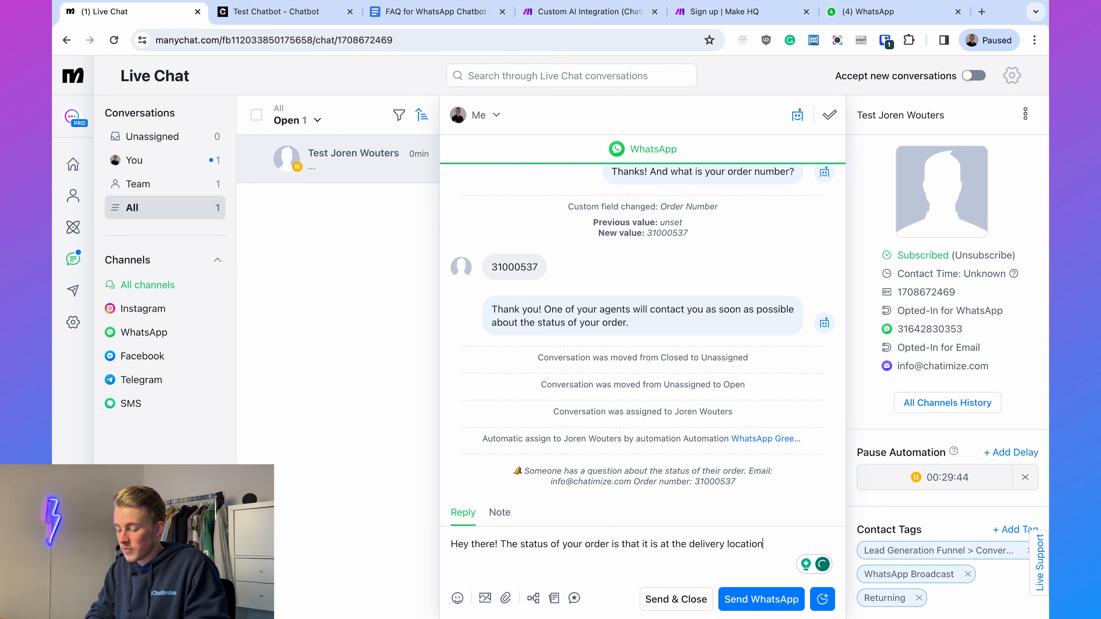
click(737, 602)
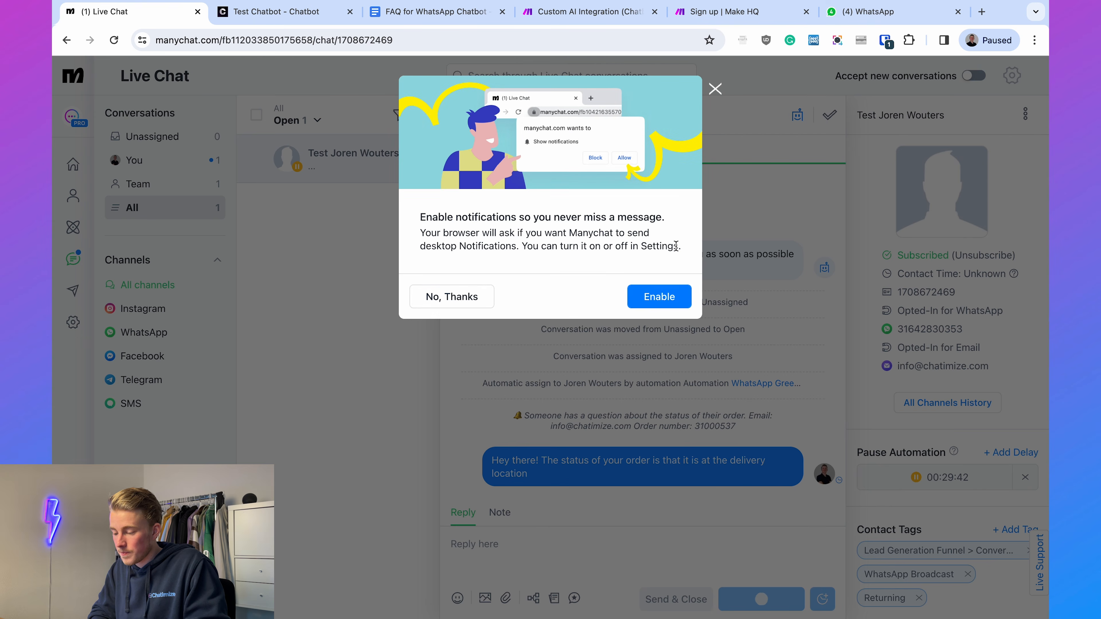
click(454, 296)
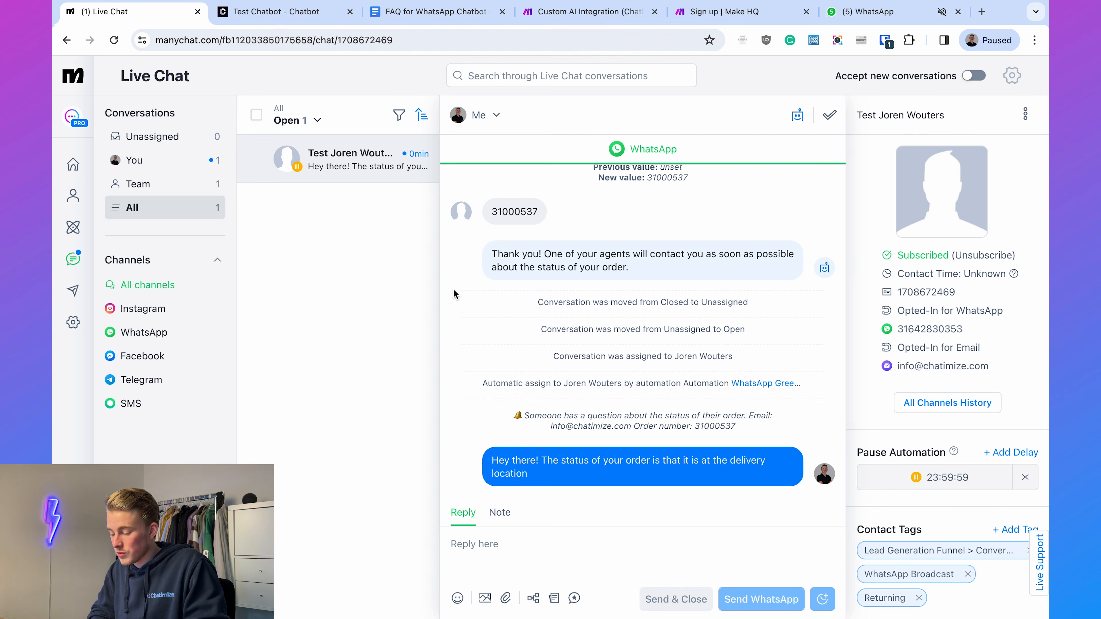
- Switch to WhatsApp Web, check the agent's reply in the Chatimize chat, and answer "Okay, thank you!"
click(864, 13)
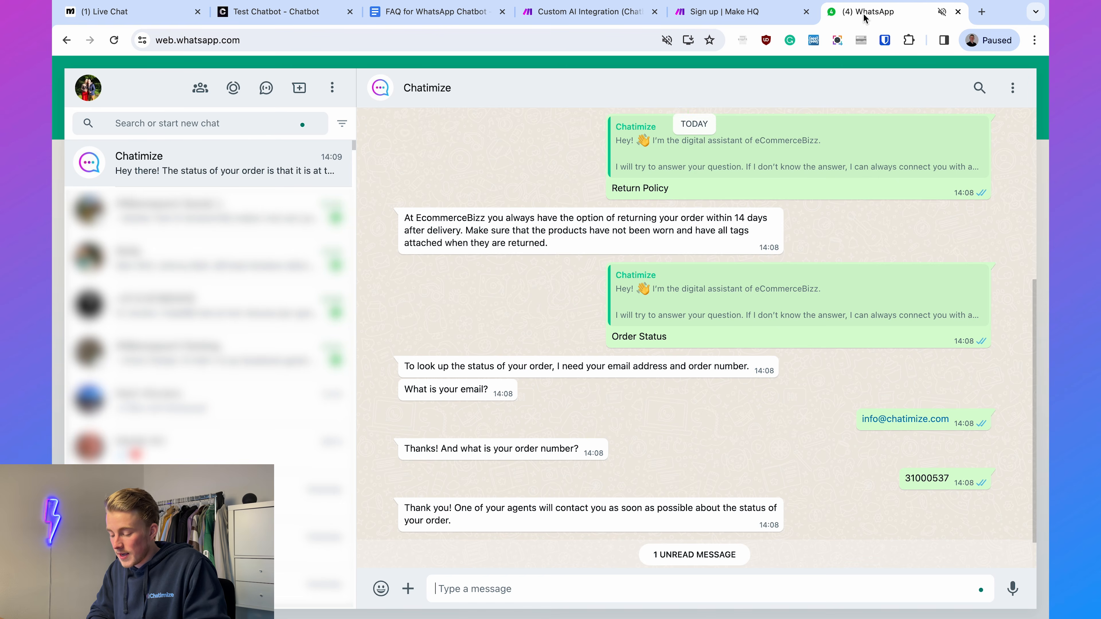
drag(470, 543, 607, 547)
click(607, 547)
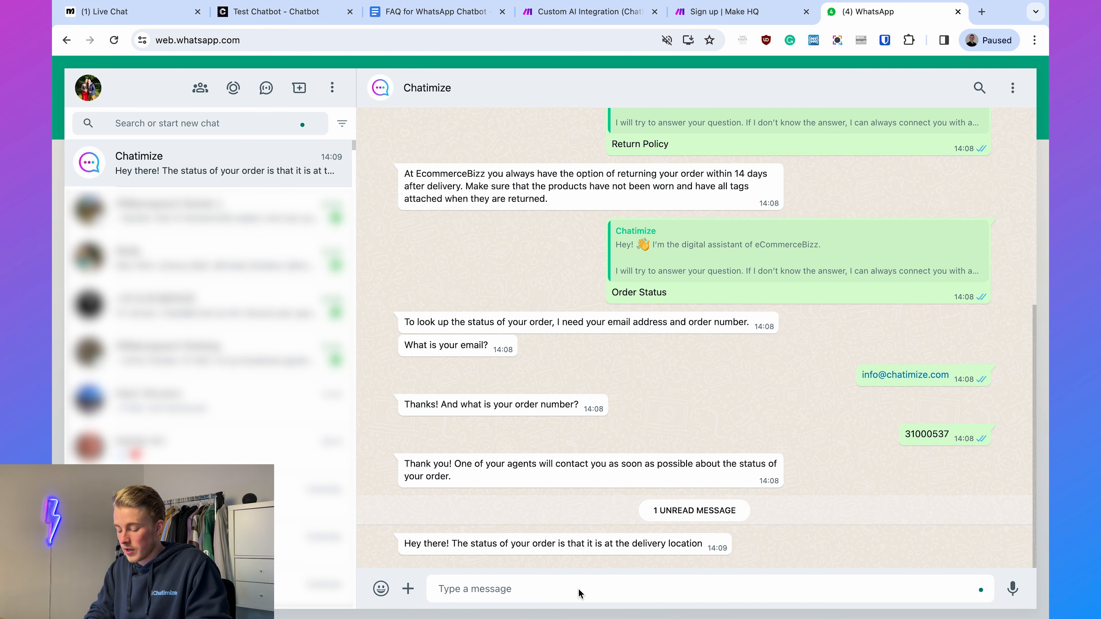
text(Okay, thank you!)
key(Return)
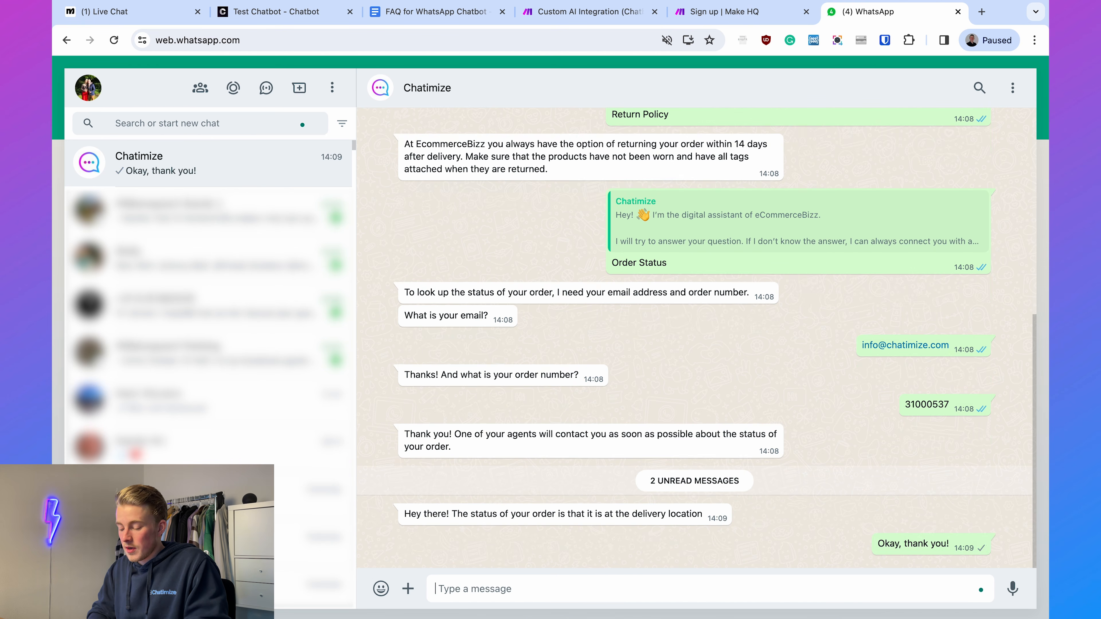
- Return to Manychat Live Chat, cancel the contact's automation pause, and mark the conversation as closed
click(153, 21)
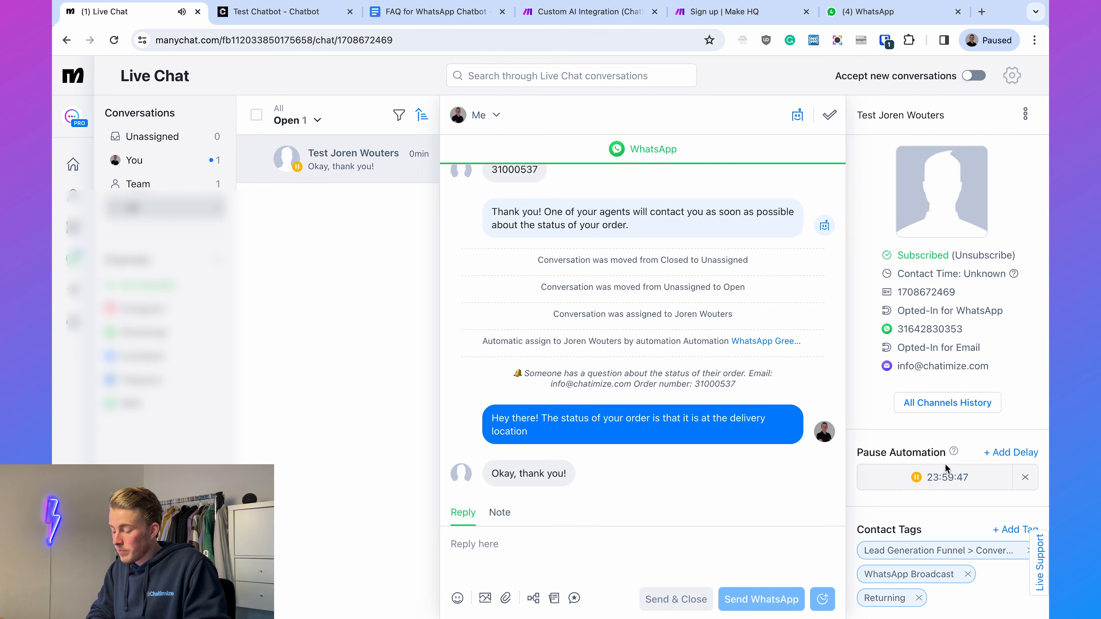
click(1025, 477)
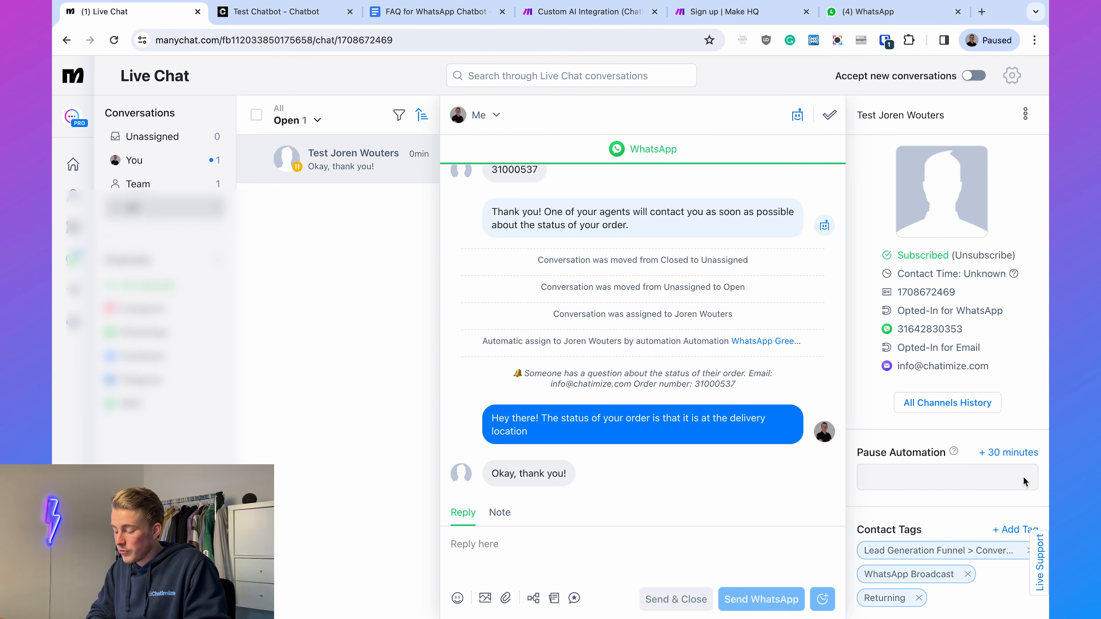
click(828, 117)
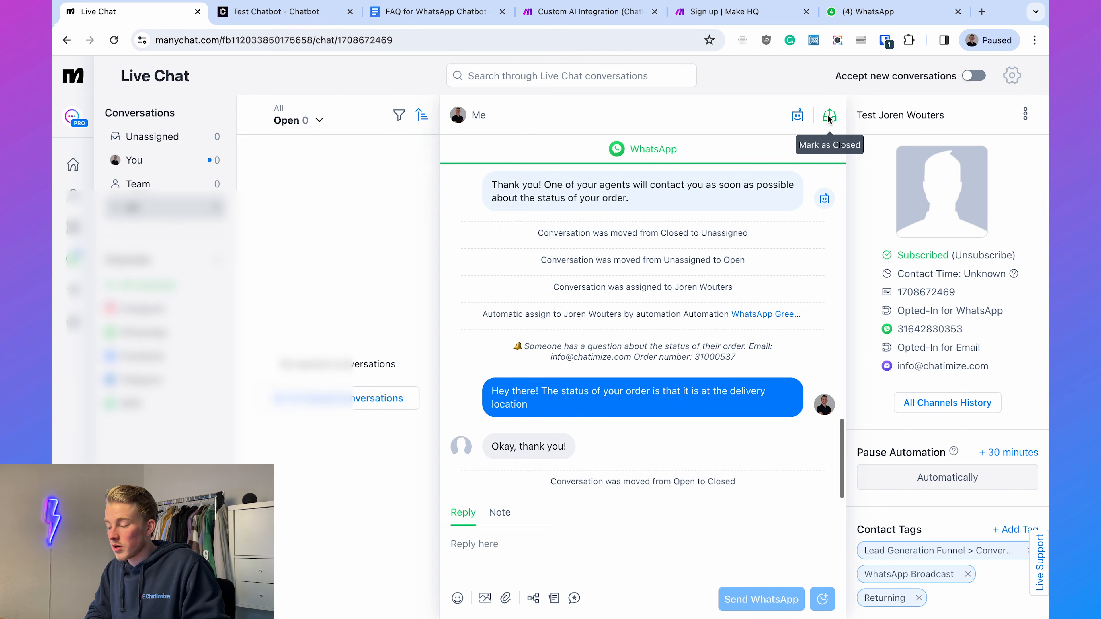
- Switch to WhatsApp Web and ask the Chatimize chatbot "What are your delivery times?"
click(871, 11)
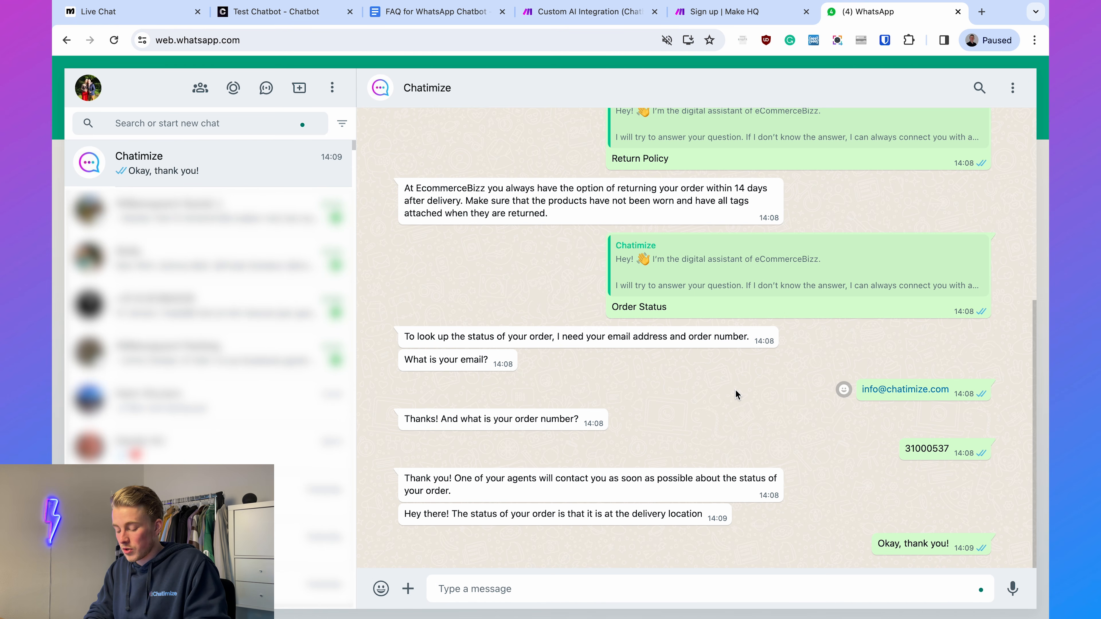
text(What are your delivery)
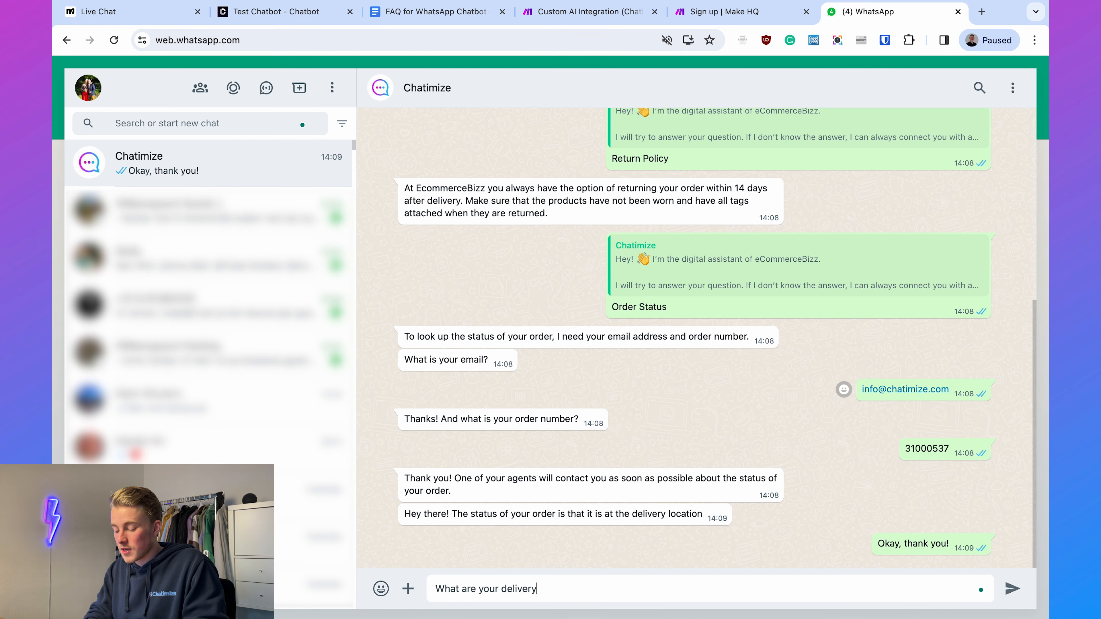
text( times?)
key(Return)
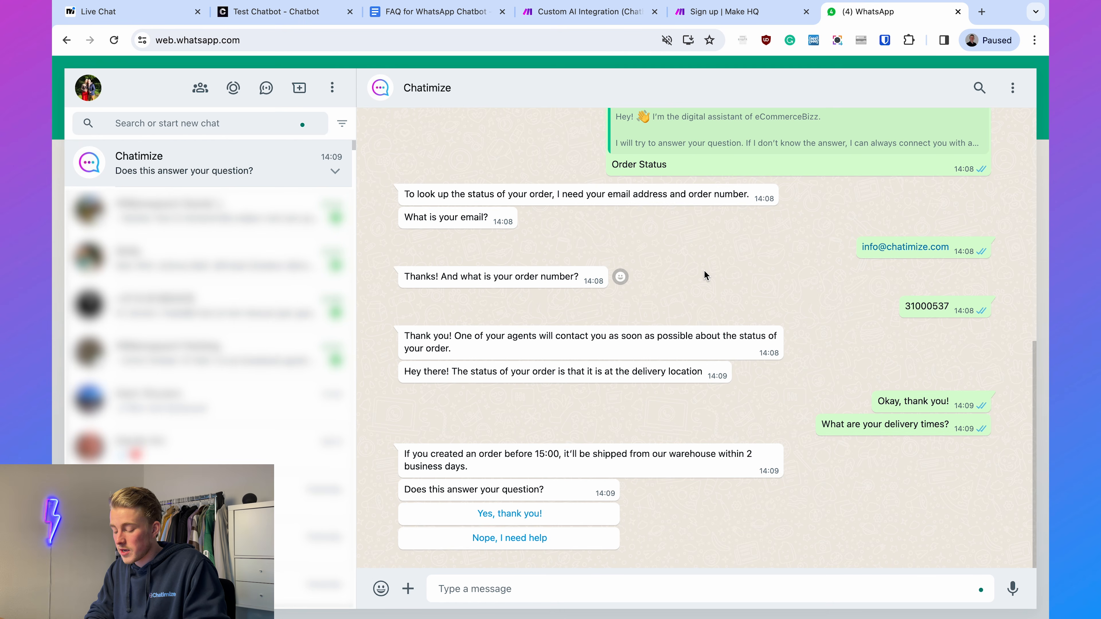
- Send the question "How can I track my order?" to the Chatimize chatbot
text(How)
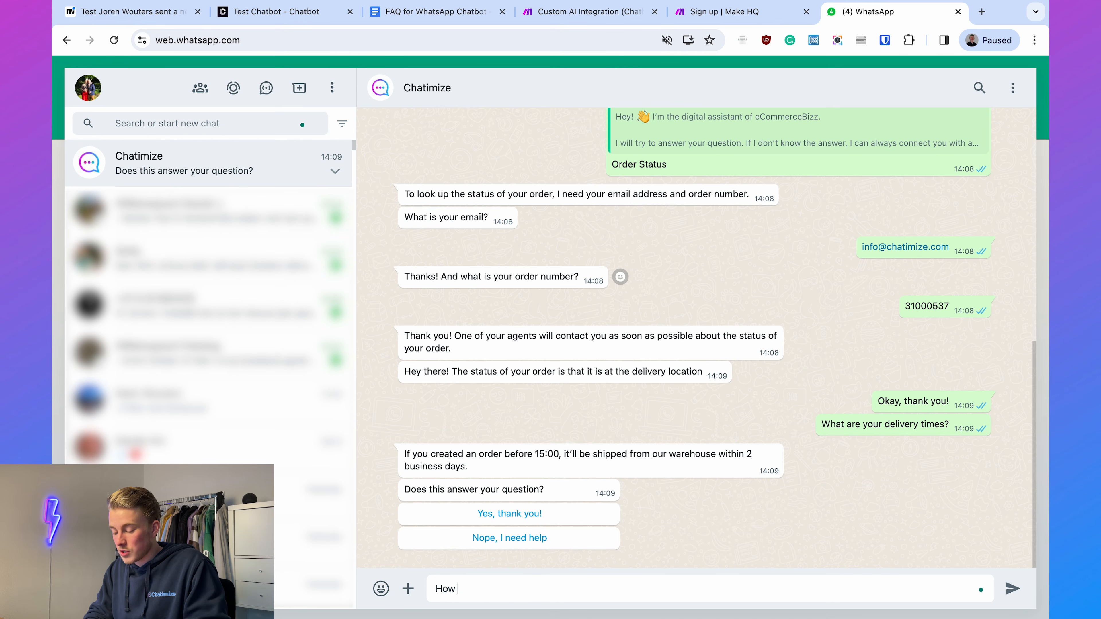
text( can I track my order)
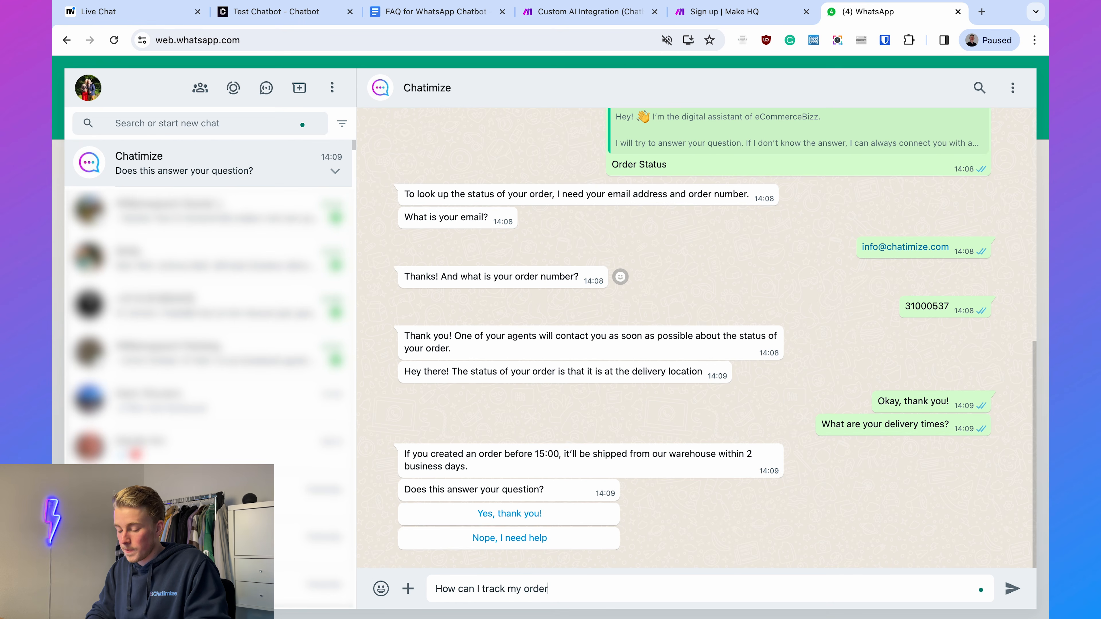
text(?)
key(Return)
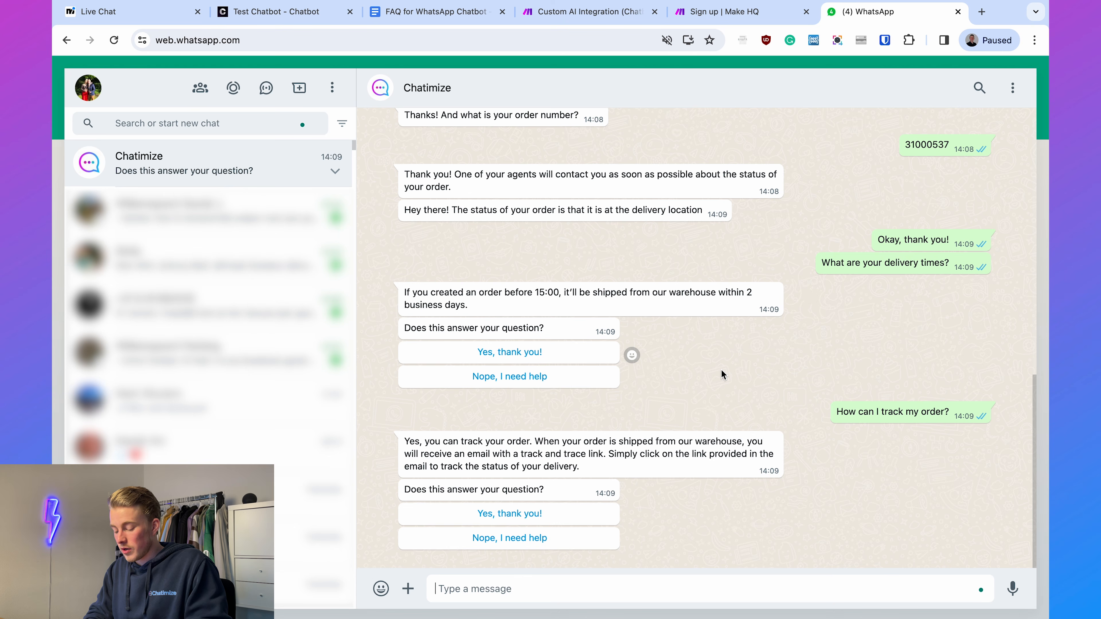
- Ask the Chatimize chatbot "What are your warranty conditions?"
text(What are your war)
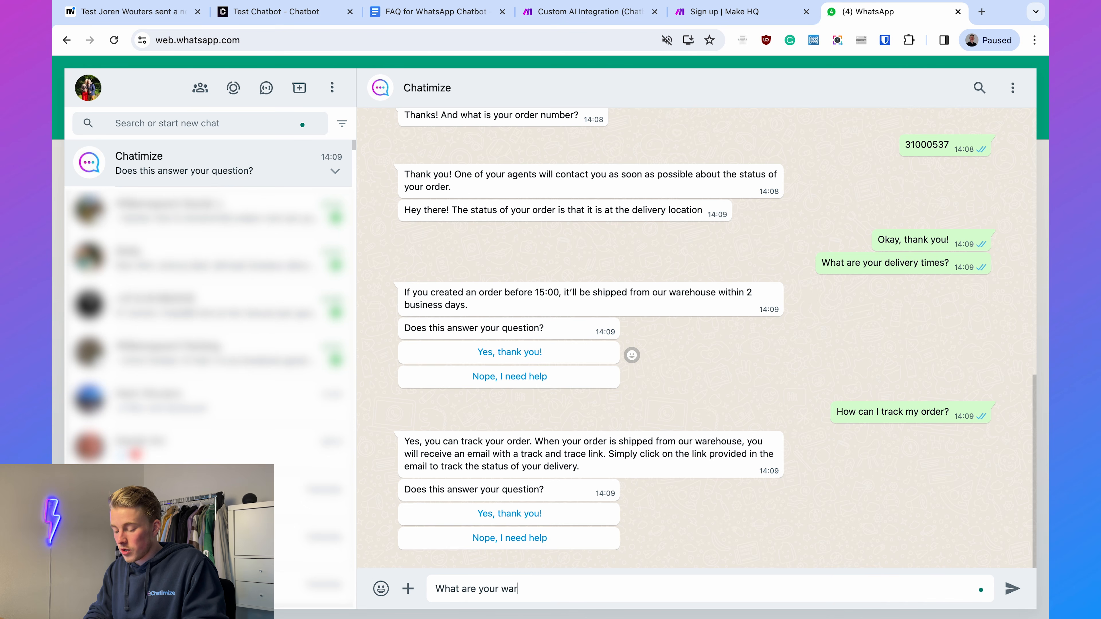
text(ranty conditions?)
key(Return)
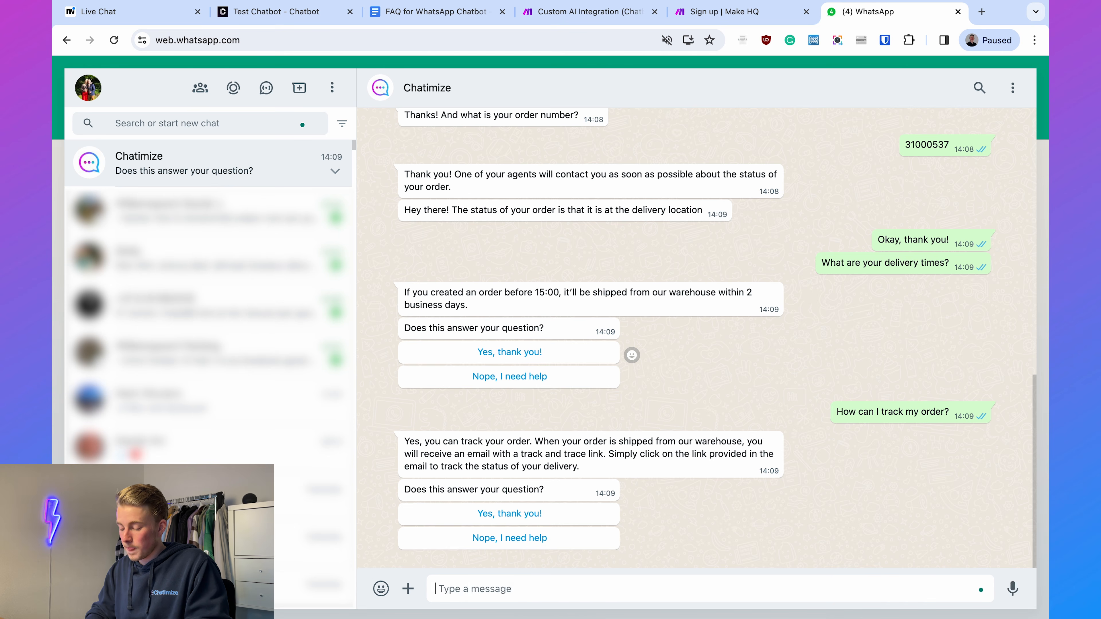